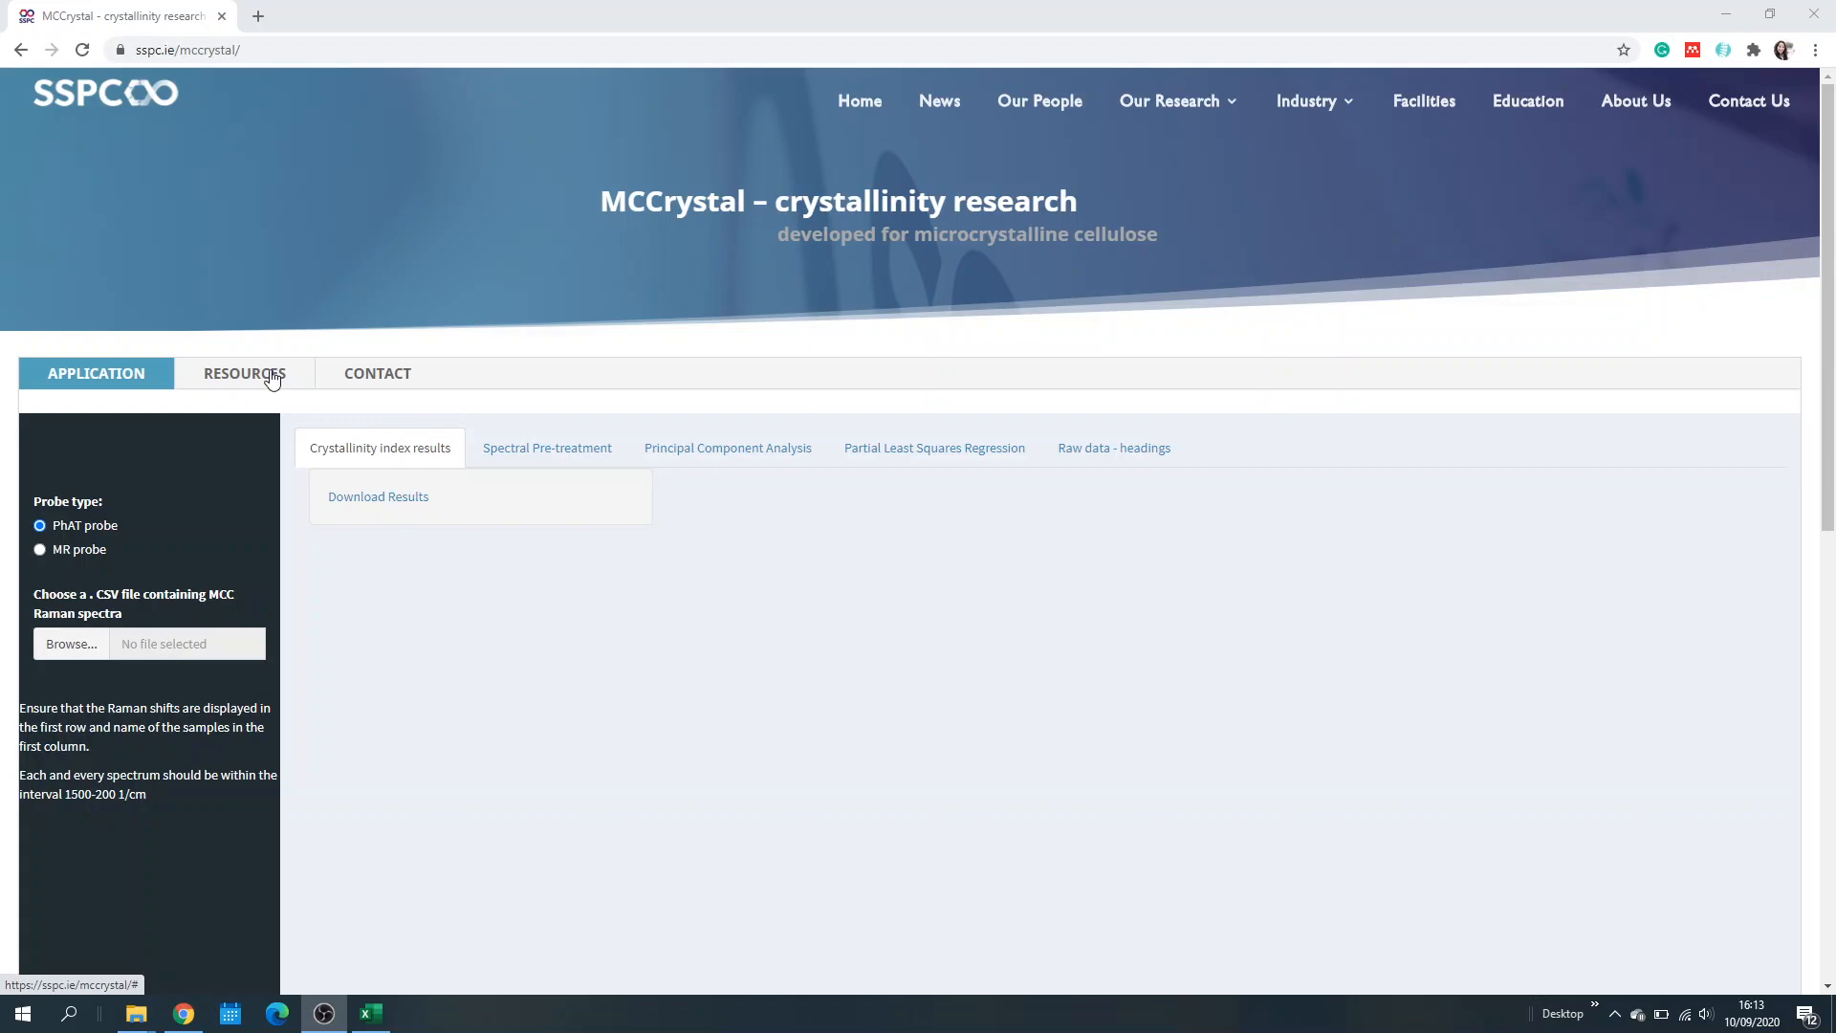
Step: Switch to the raw_data_PhAT_probe workbook in Excel and check that the header row's Raman shifts run from 1500 to 200
left_click(380, 1023)
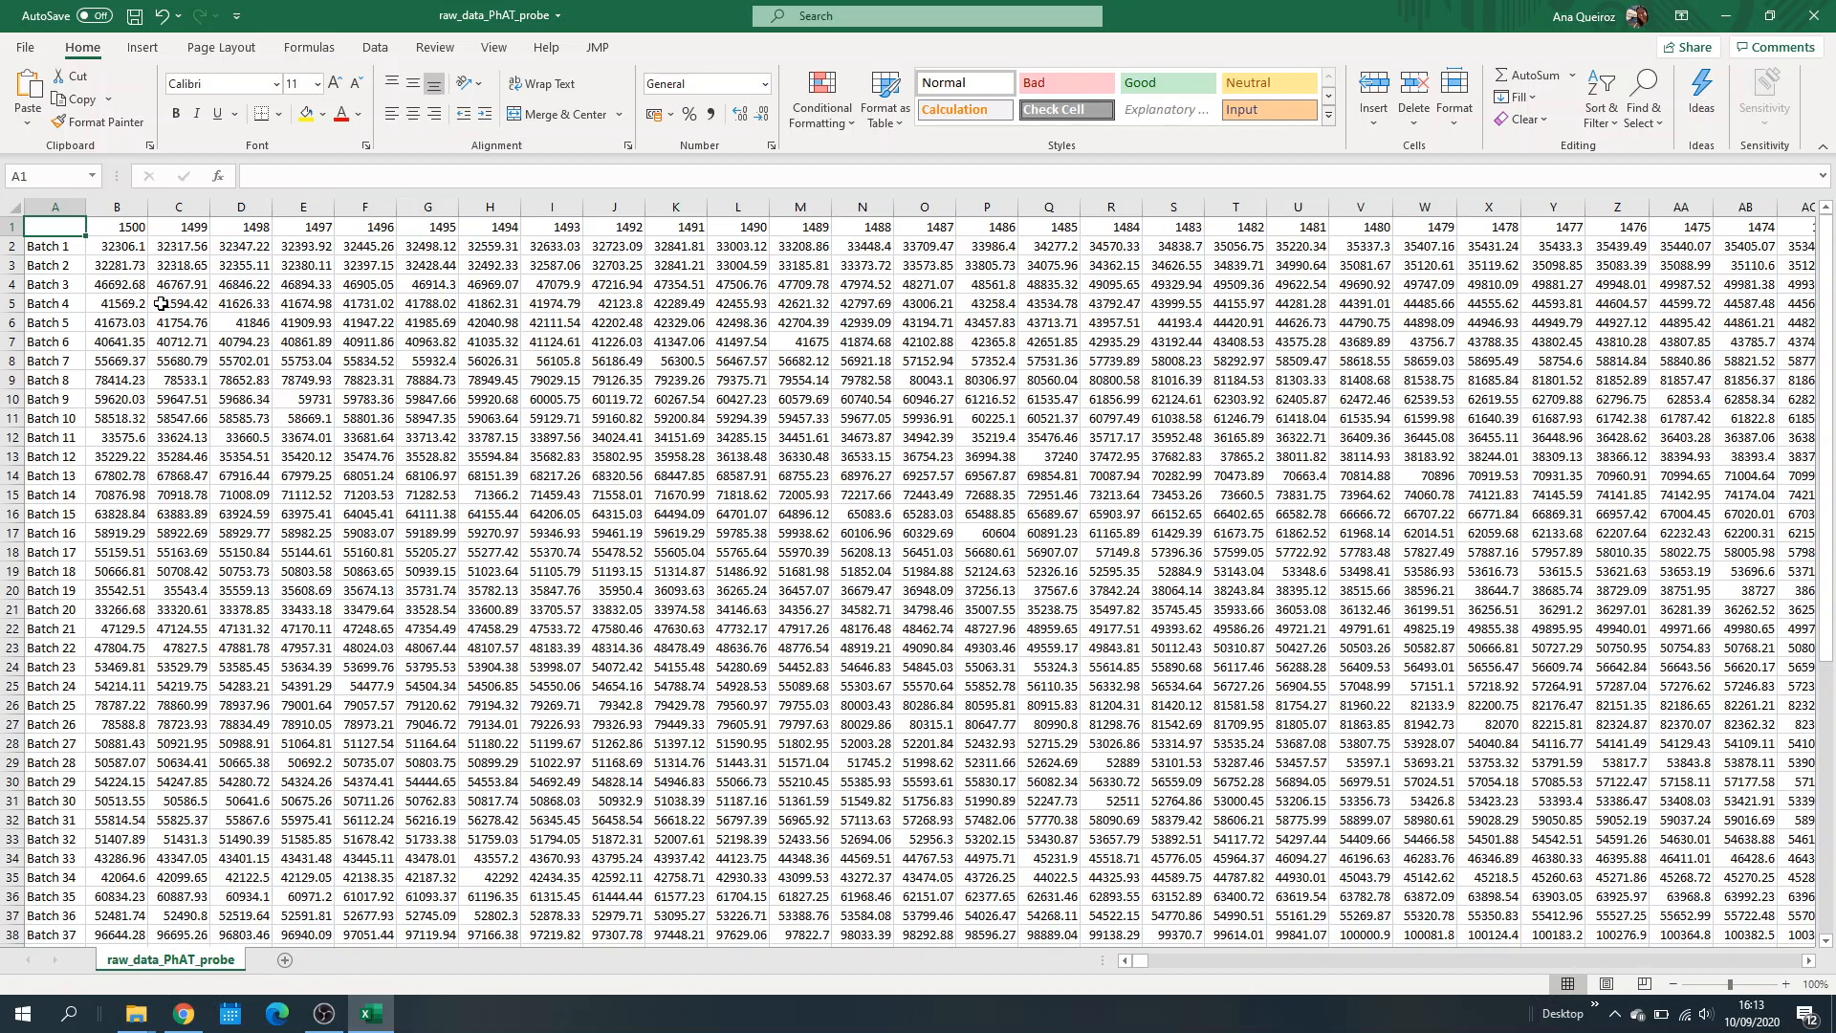
left_click(129, 232)
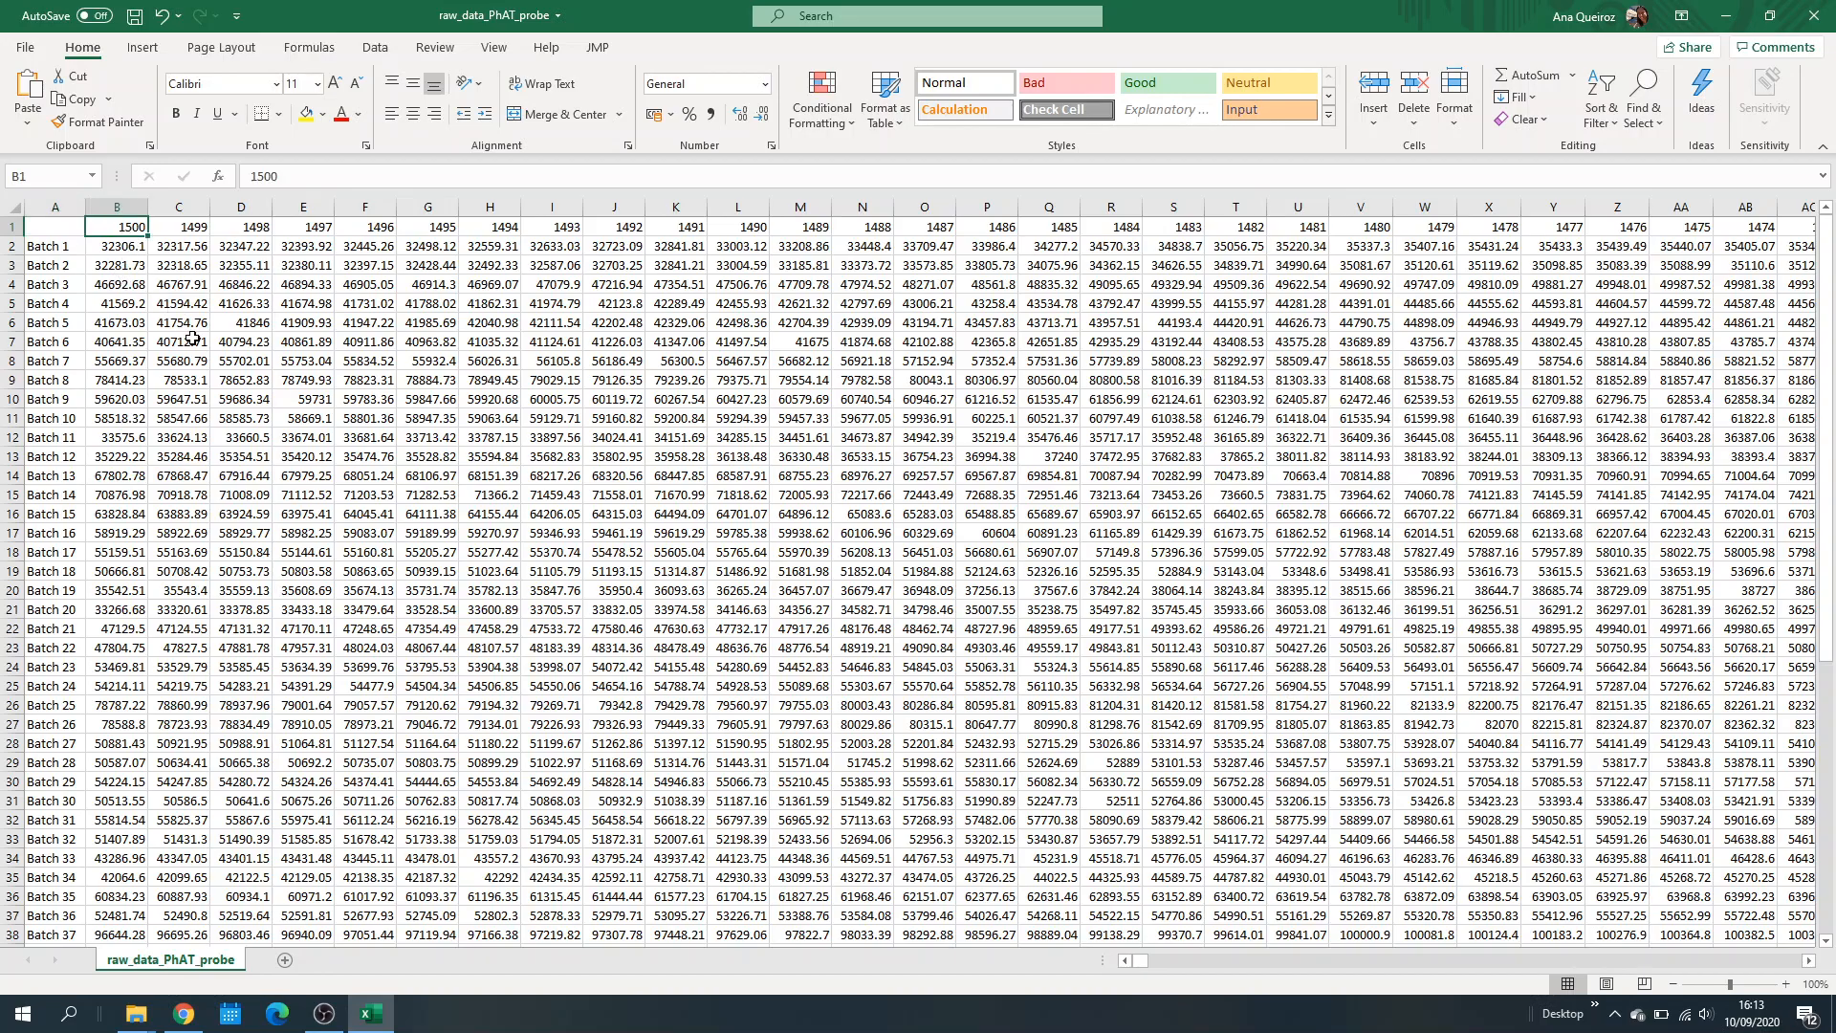
key("ctrl+shift+Right")
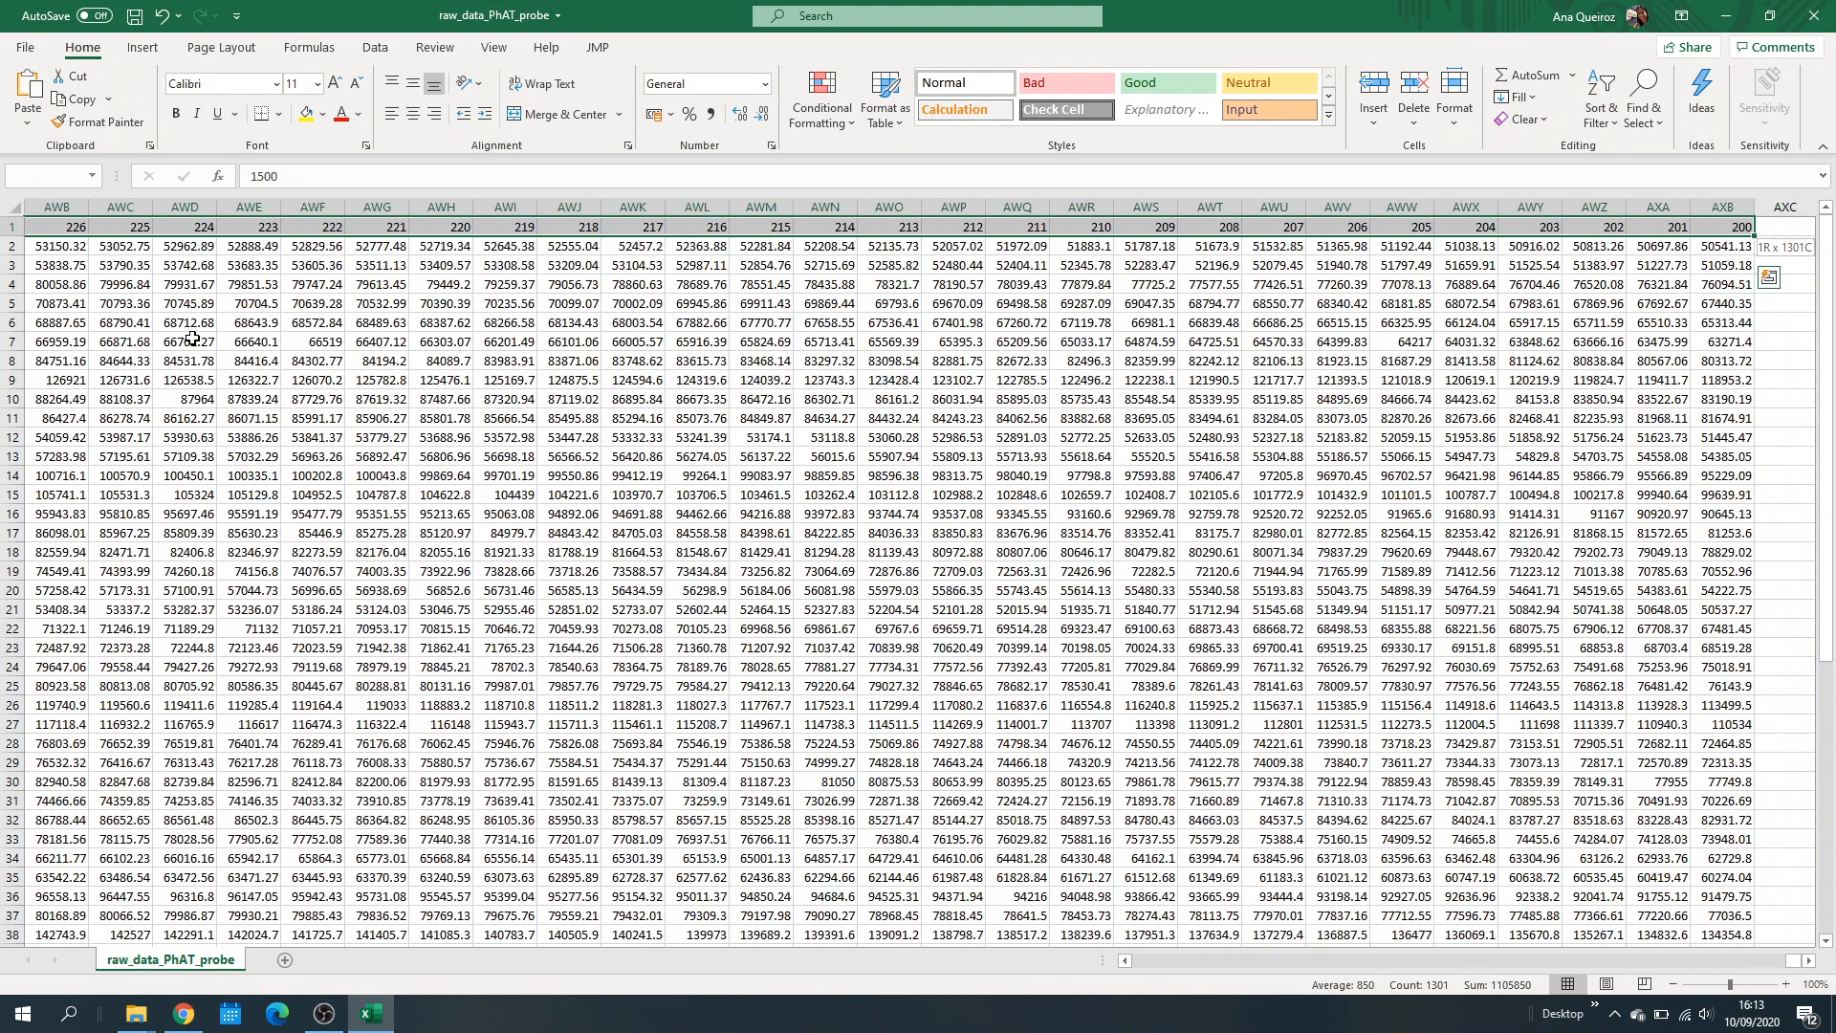
left_click(1742, 224)
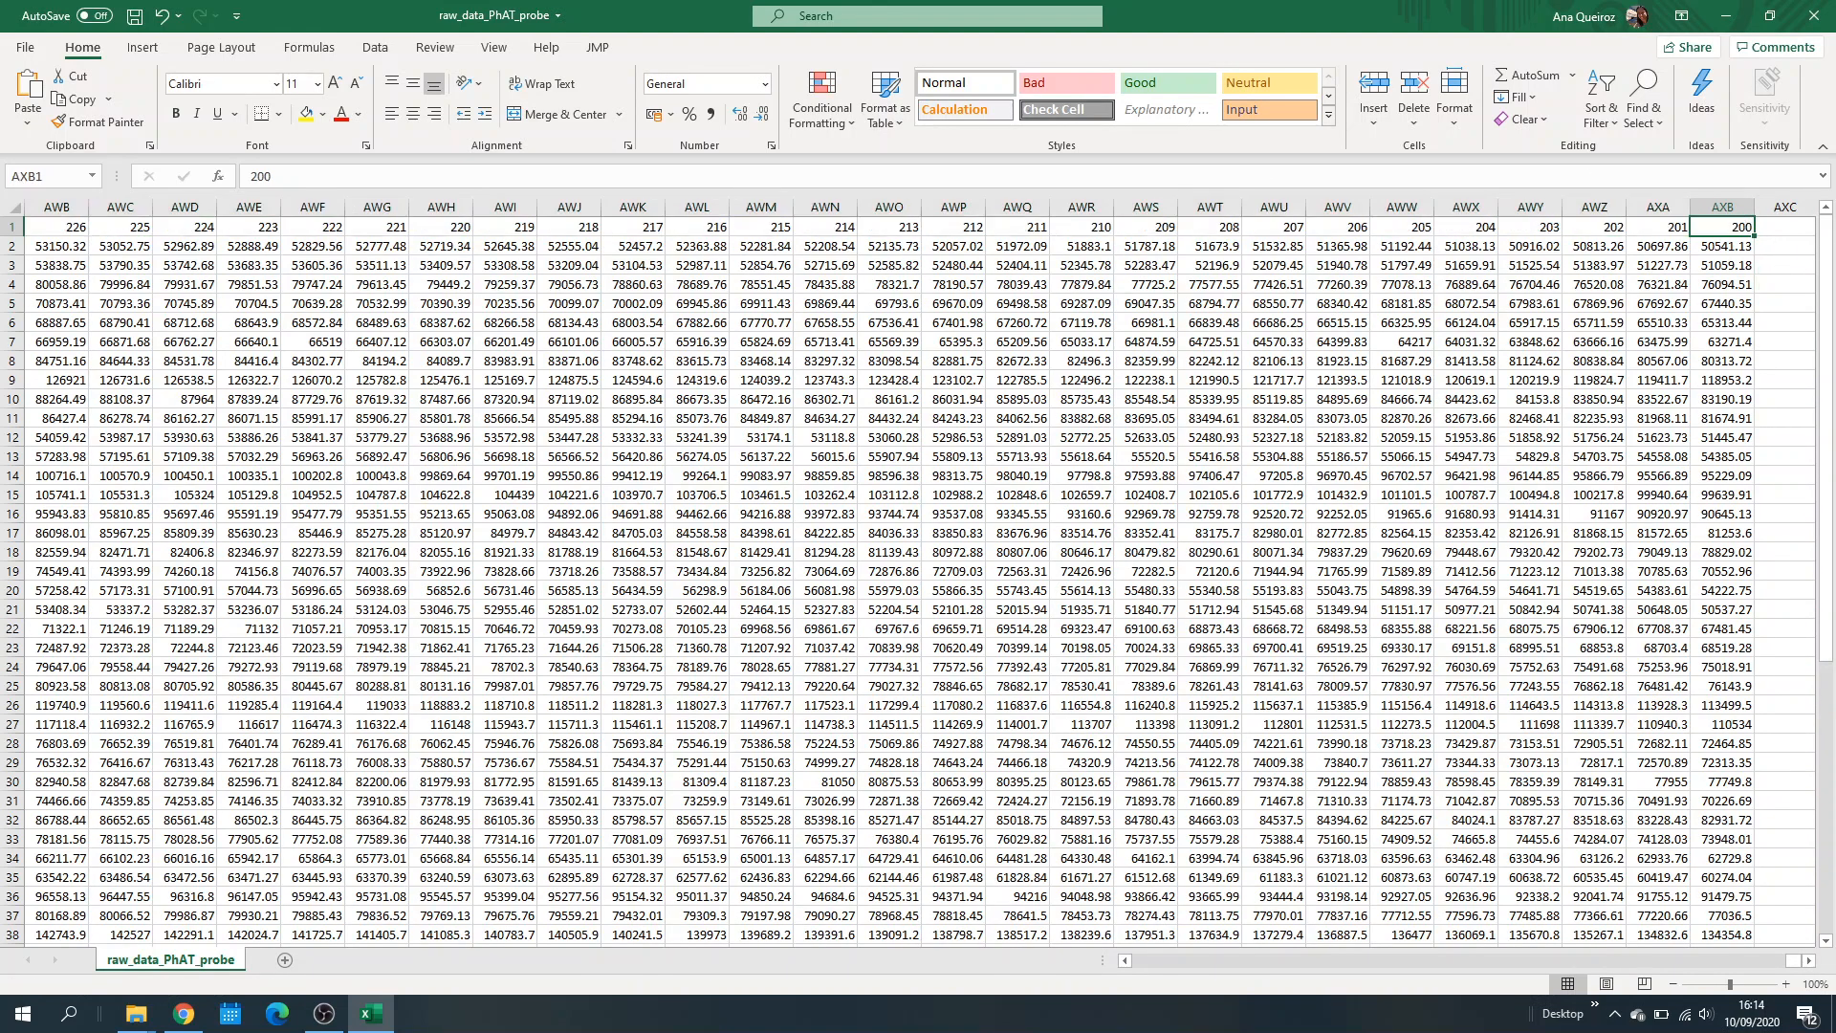
key("ctrl+shift+Left")
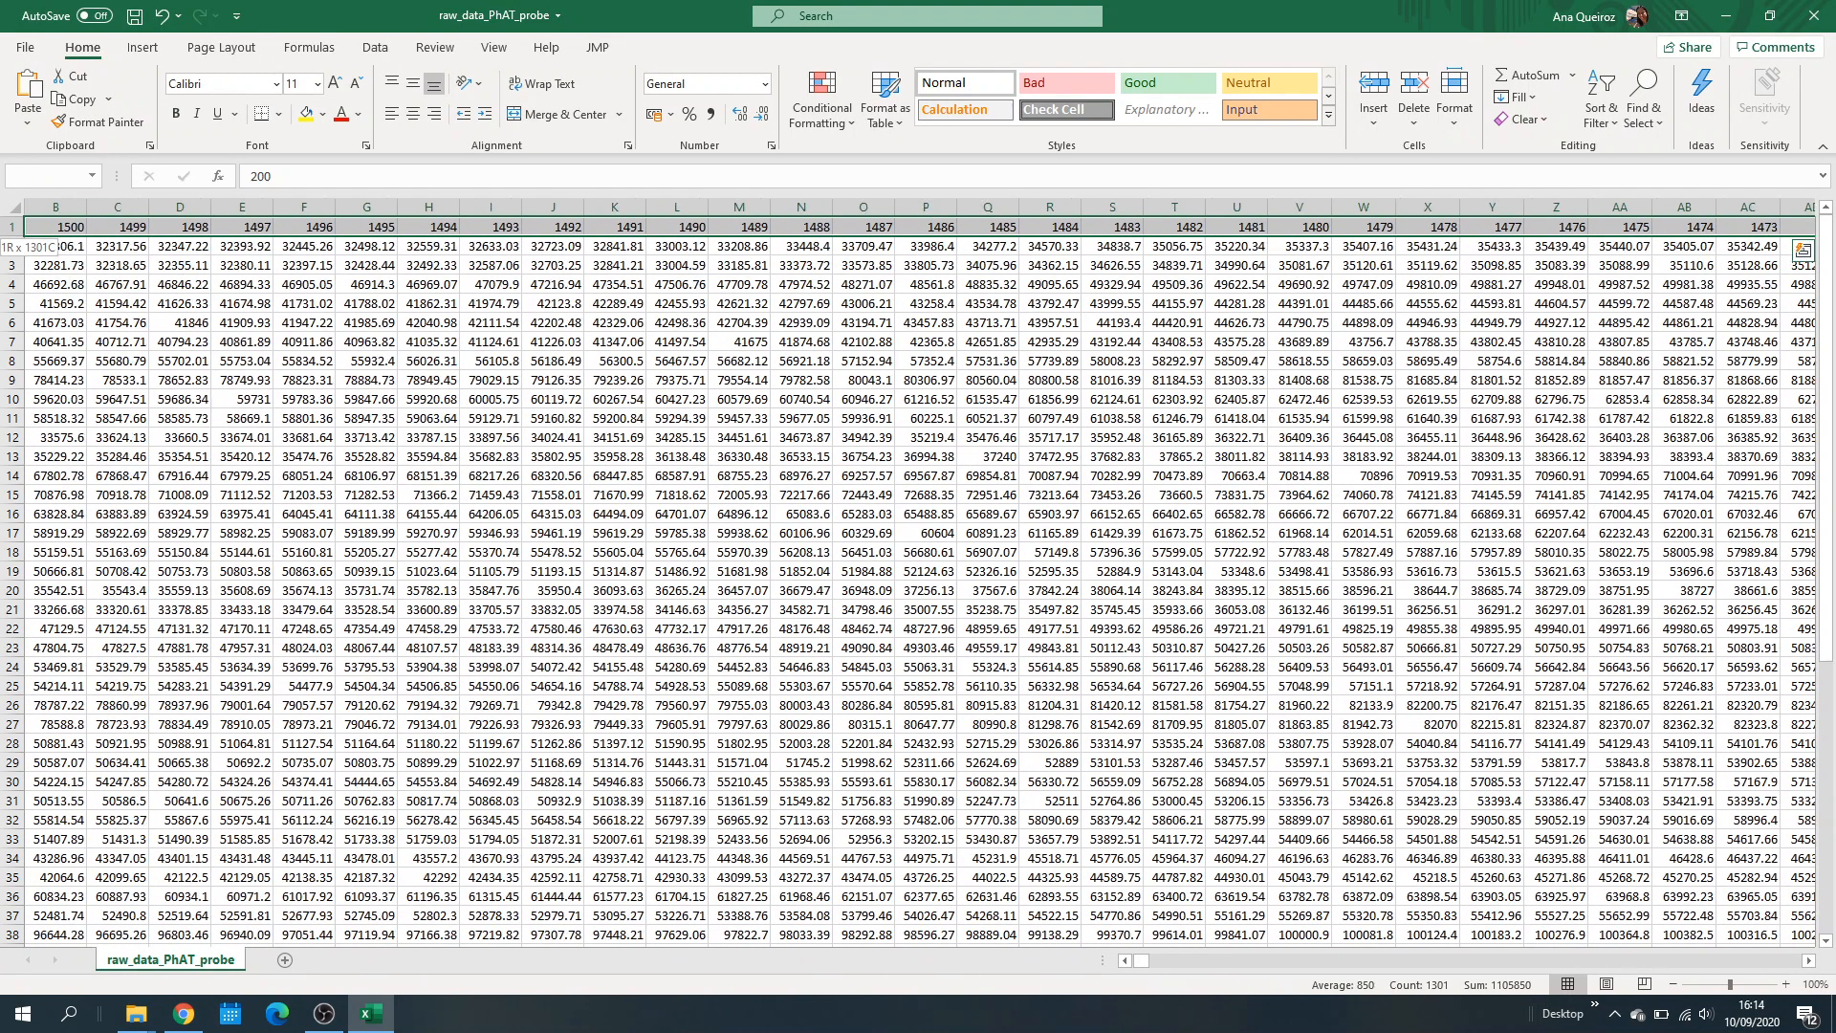
left_click(47, 225)
key("Left")
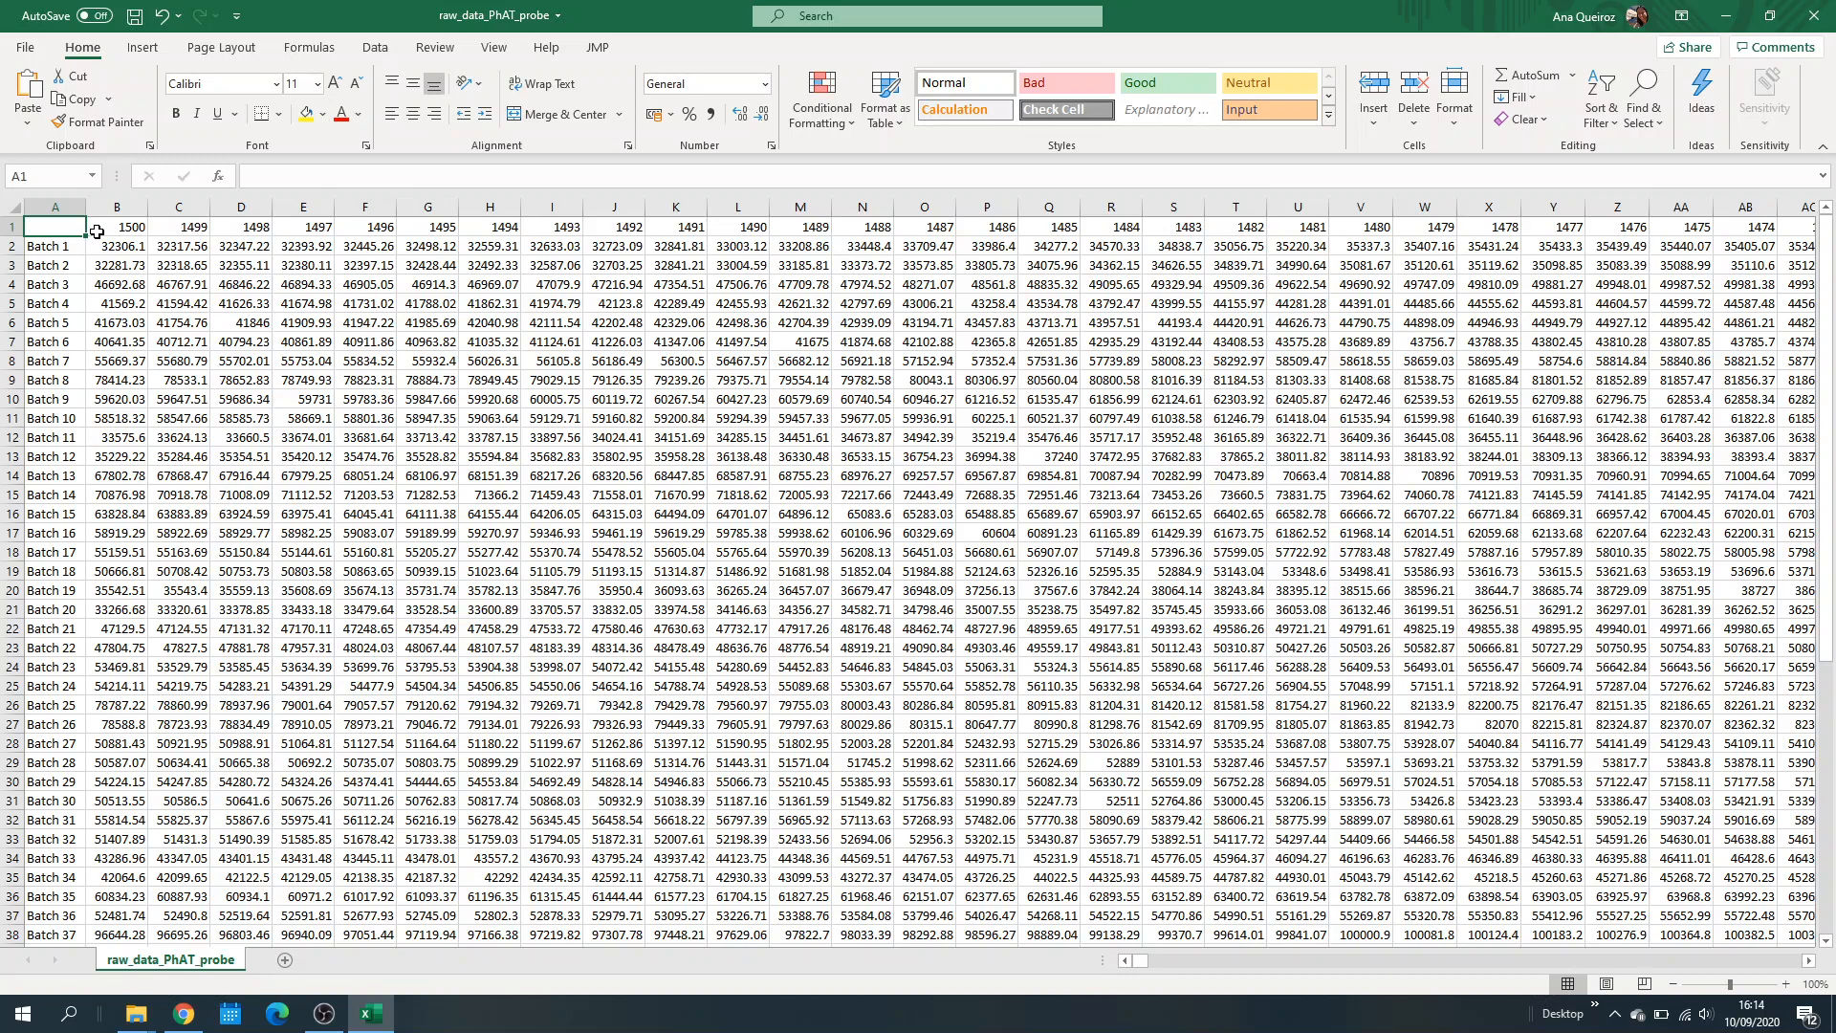
Step: Format every cell of the raw_data_PhAT_probe sheet as Number
left_click(17, 205)
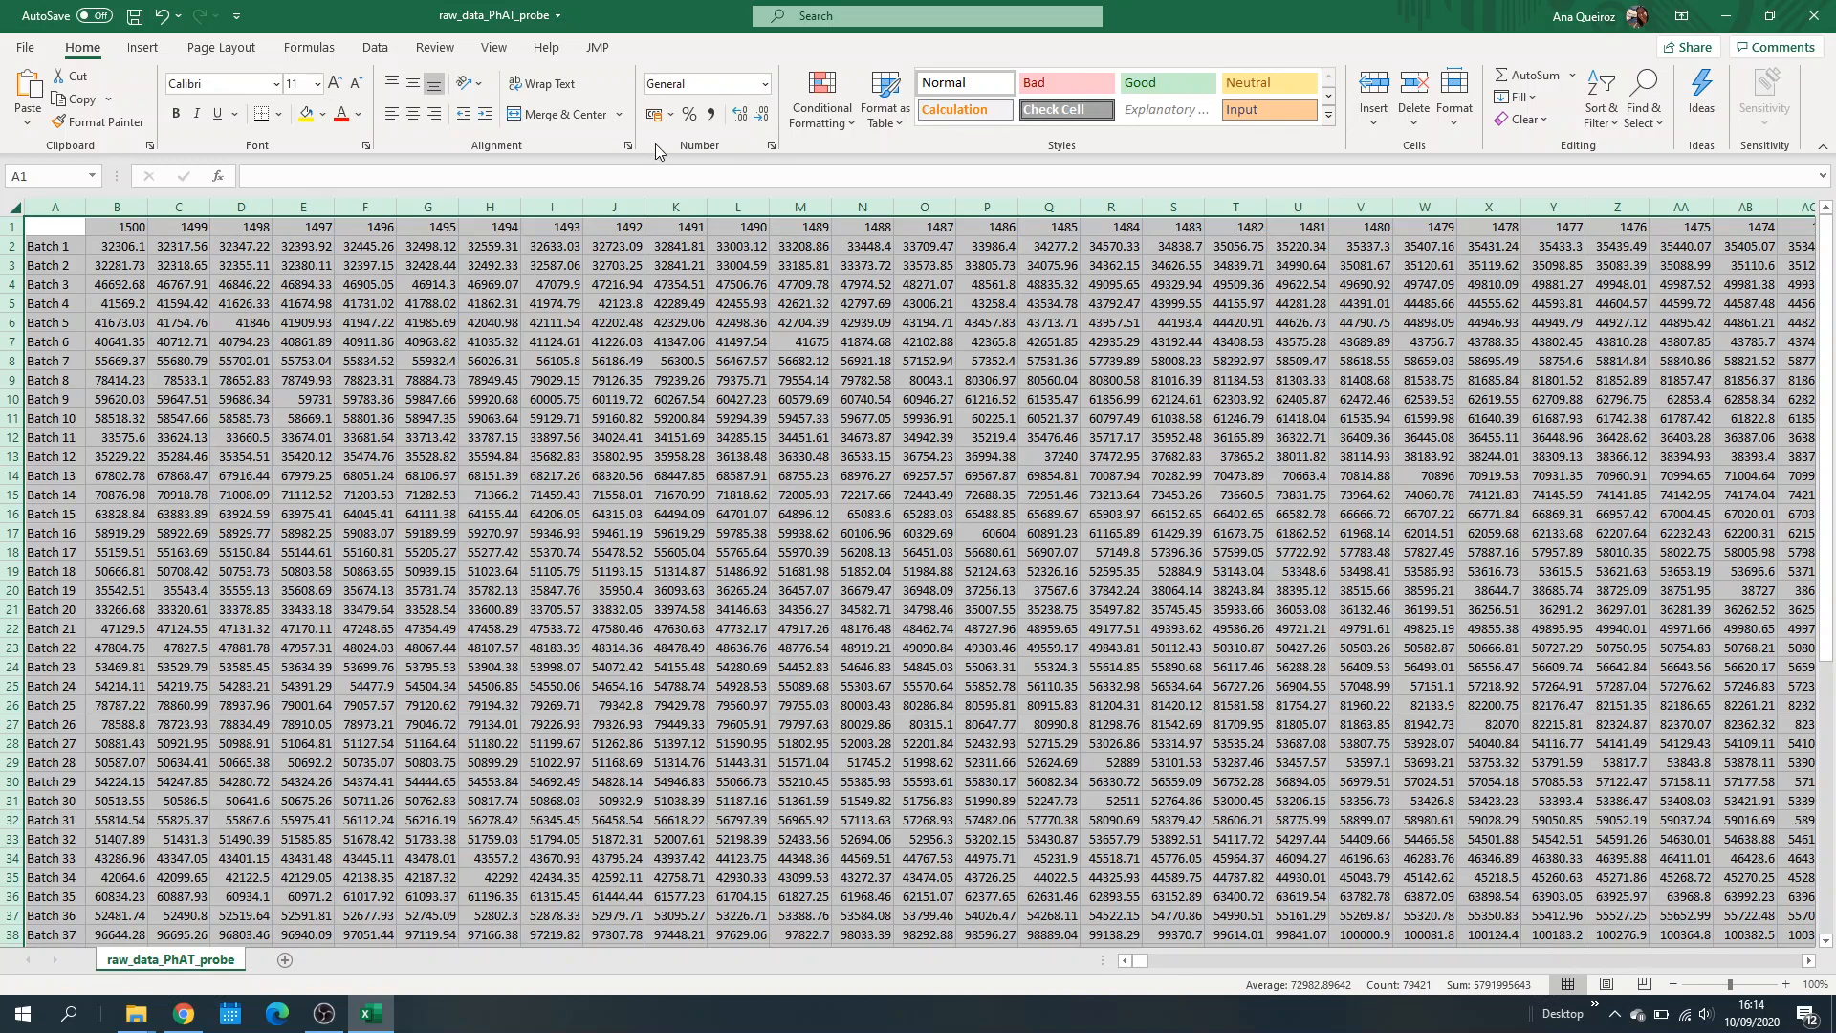
left_click(766, 84)
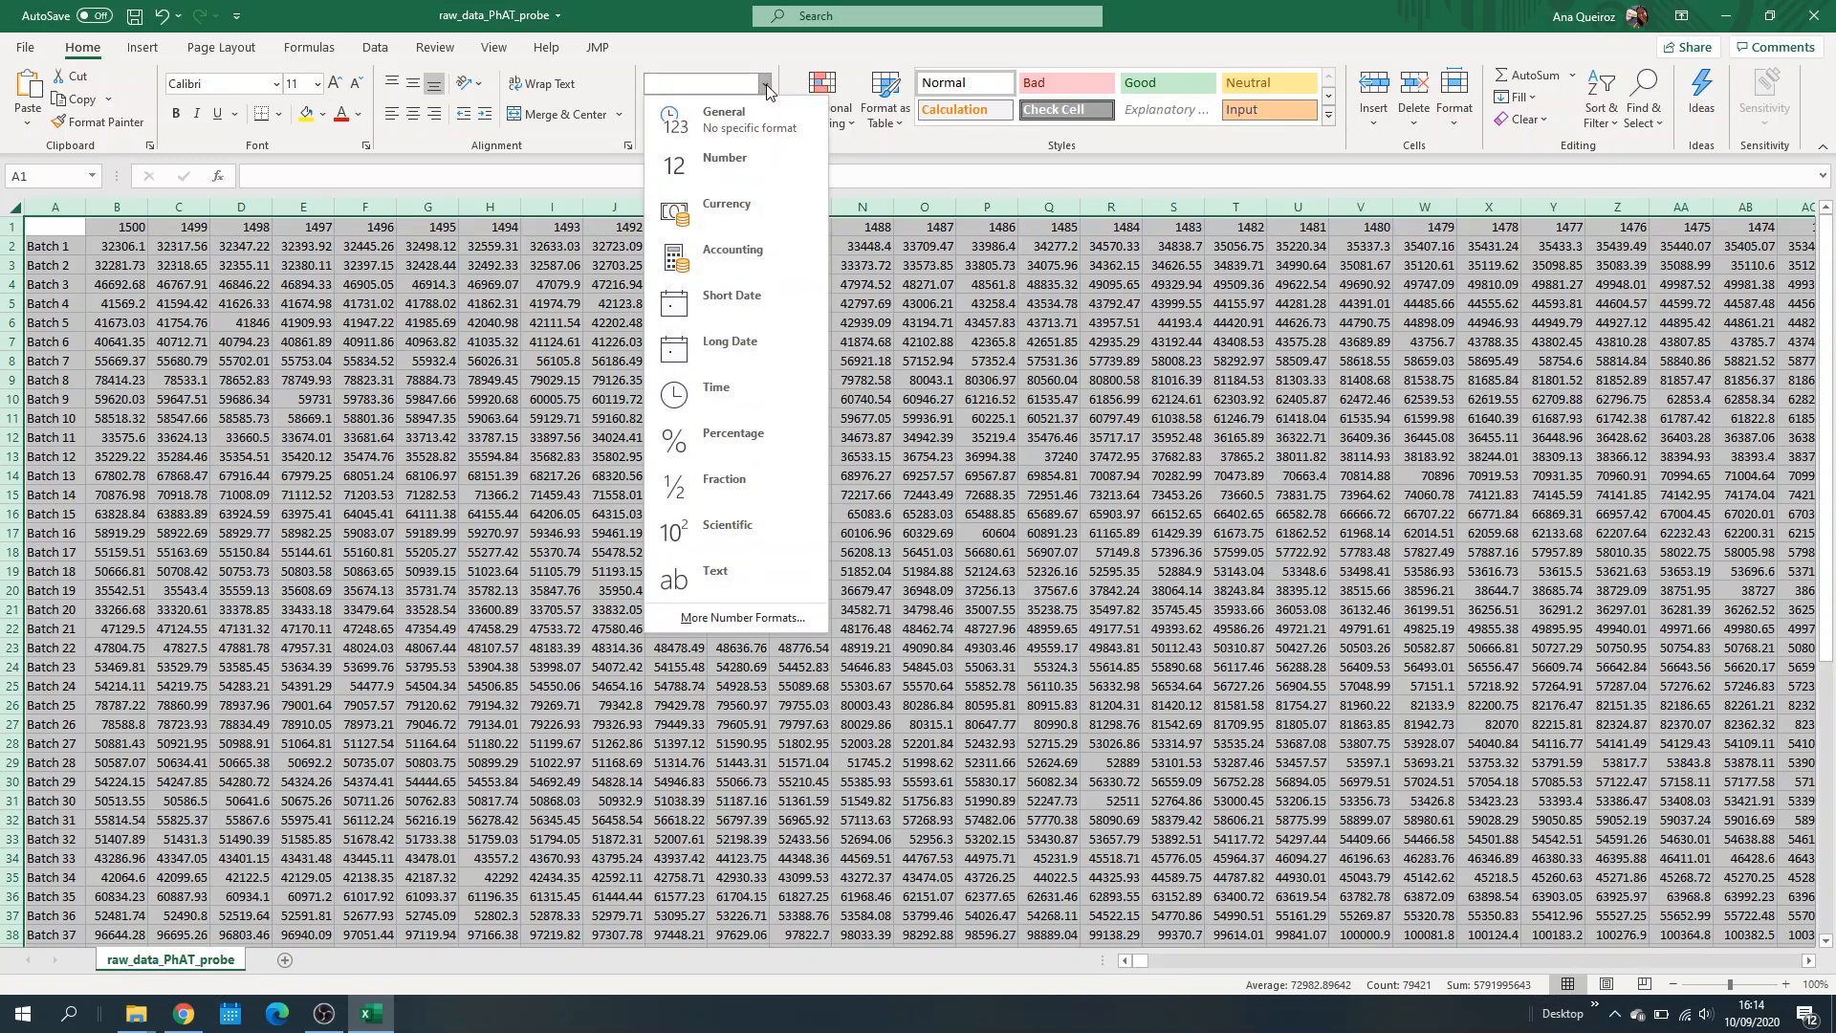
left_click(745, 169)
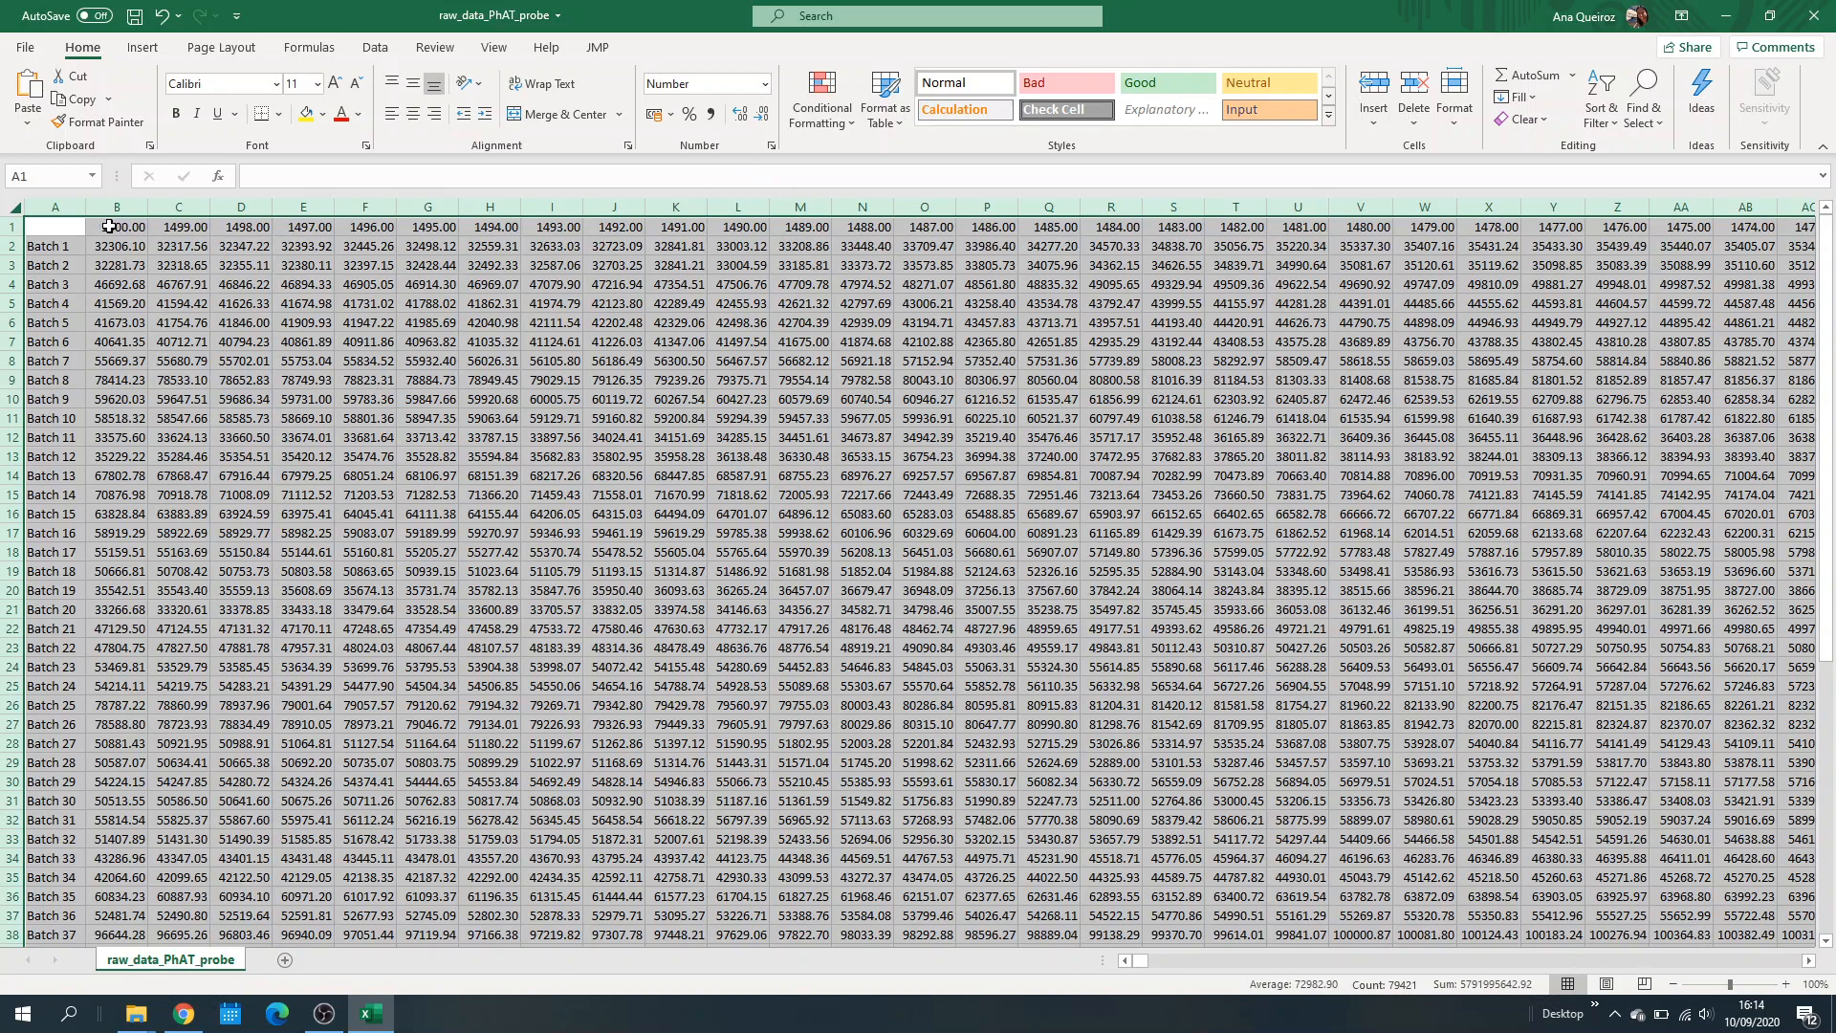
left_click(60, 227)
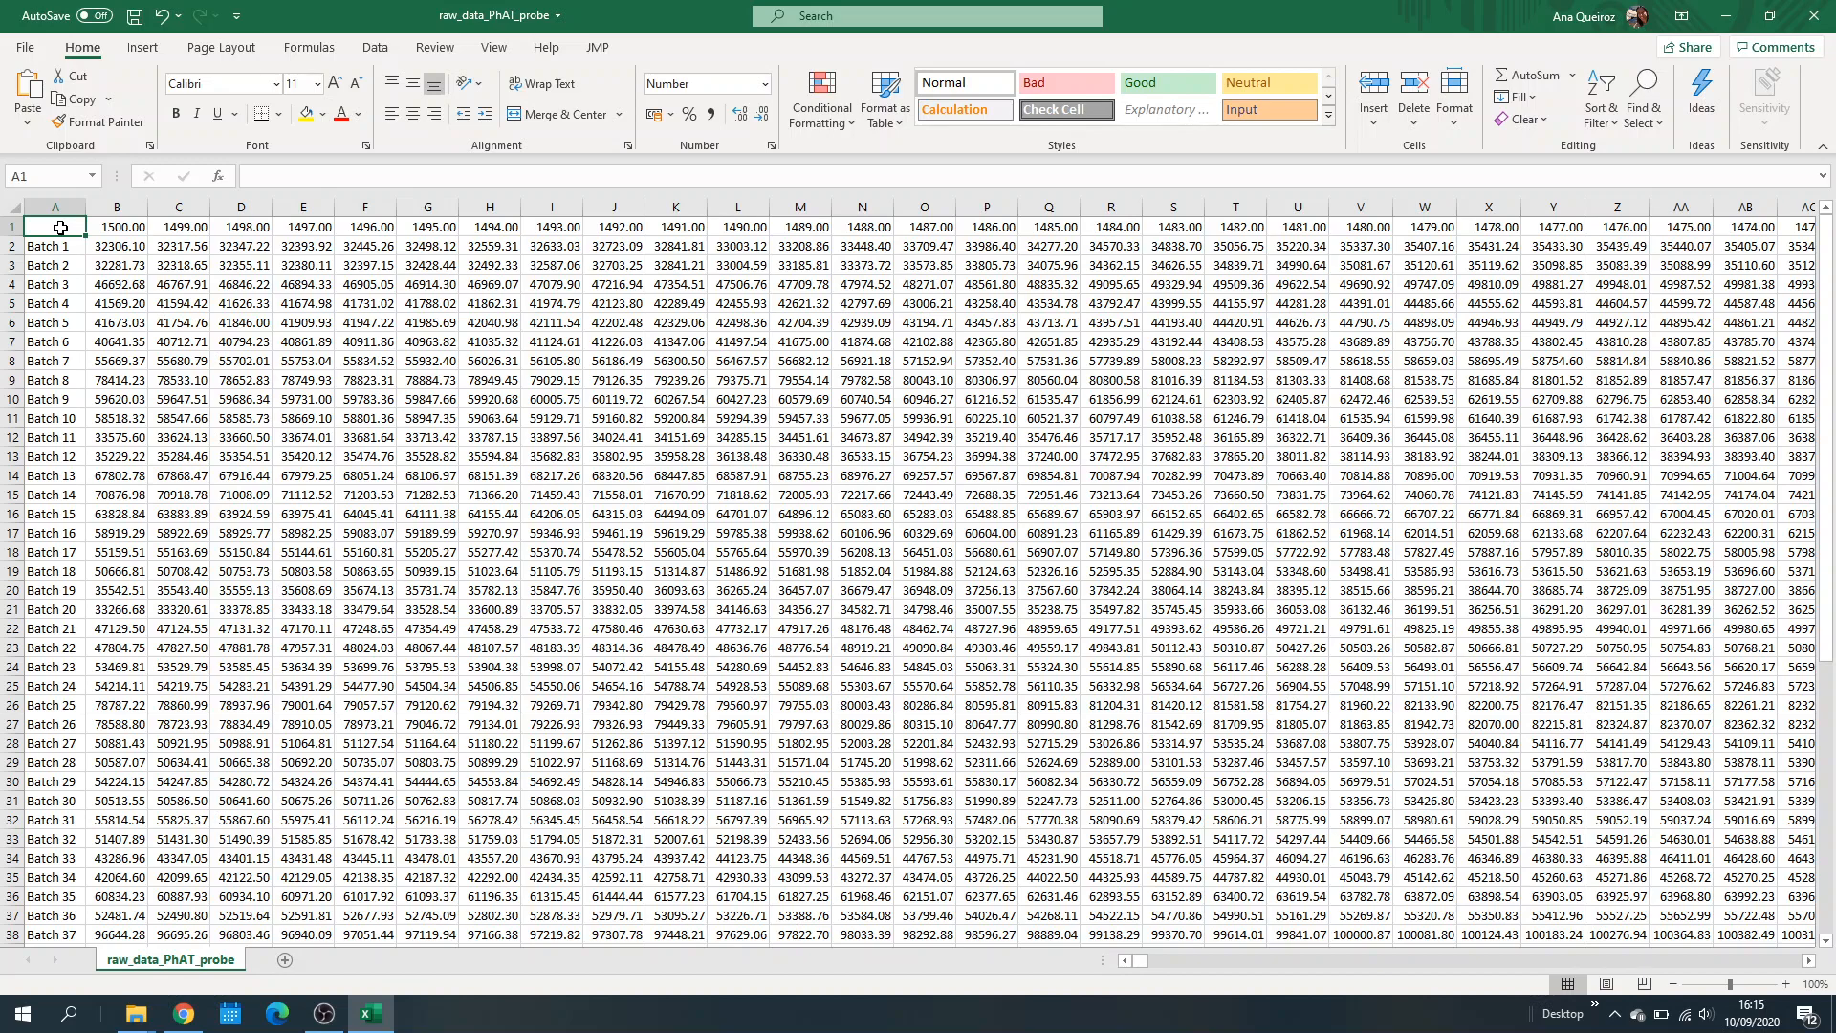
Step: Review the file formats available for saving a copy, and save raw_data_PhAT_probe in its existing CSV format
left_click(22, 48)
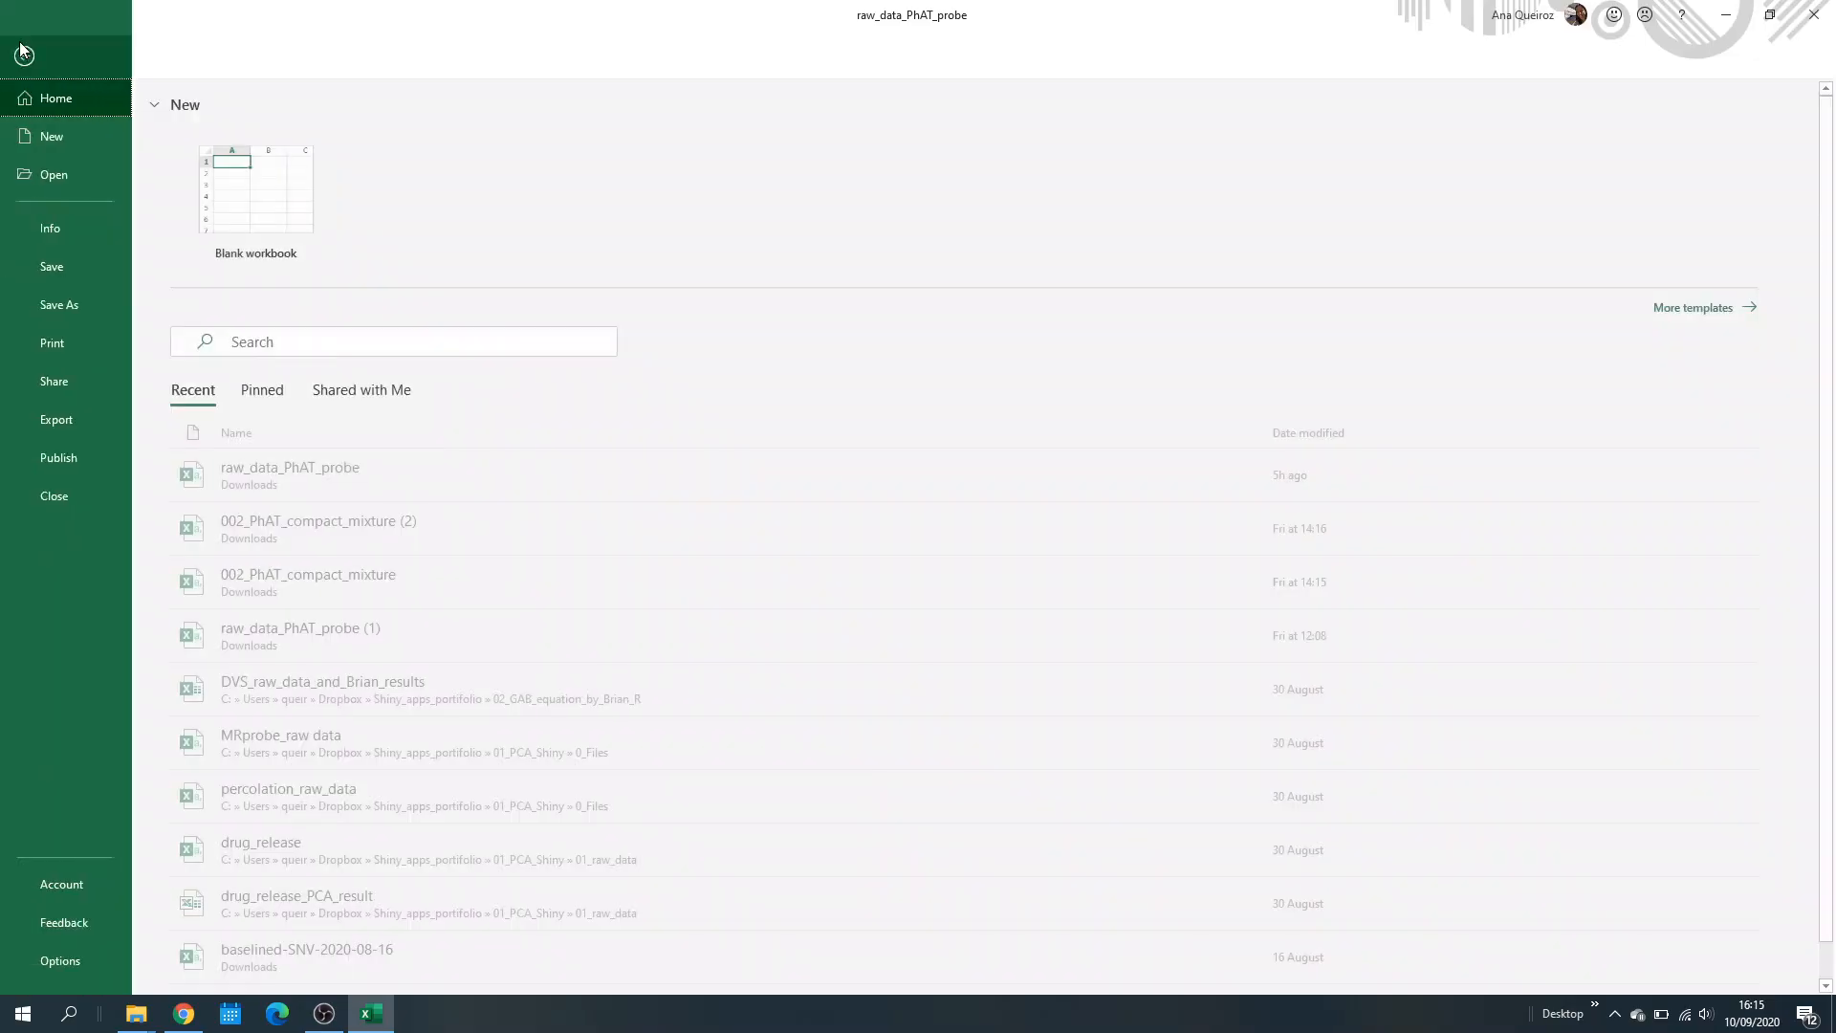
left_click(92, 304)
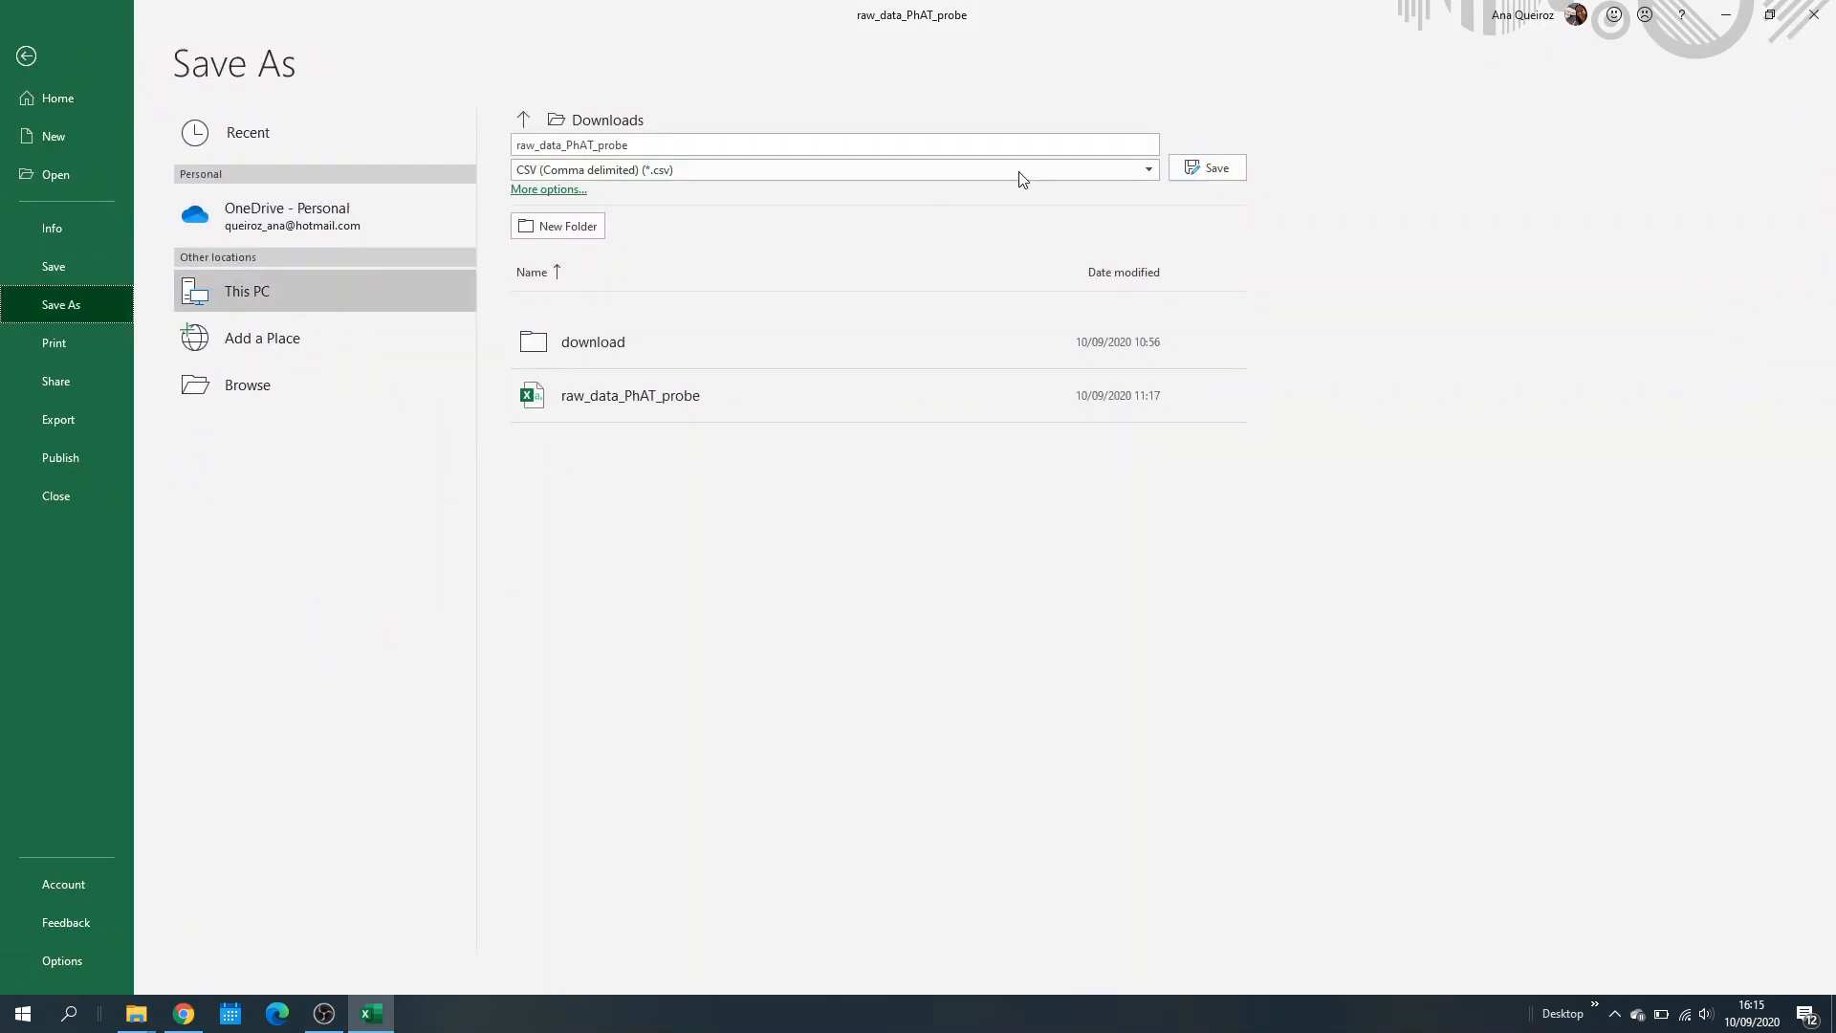
left_click(1135, 177)
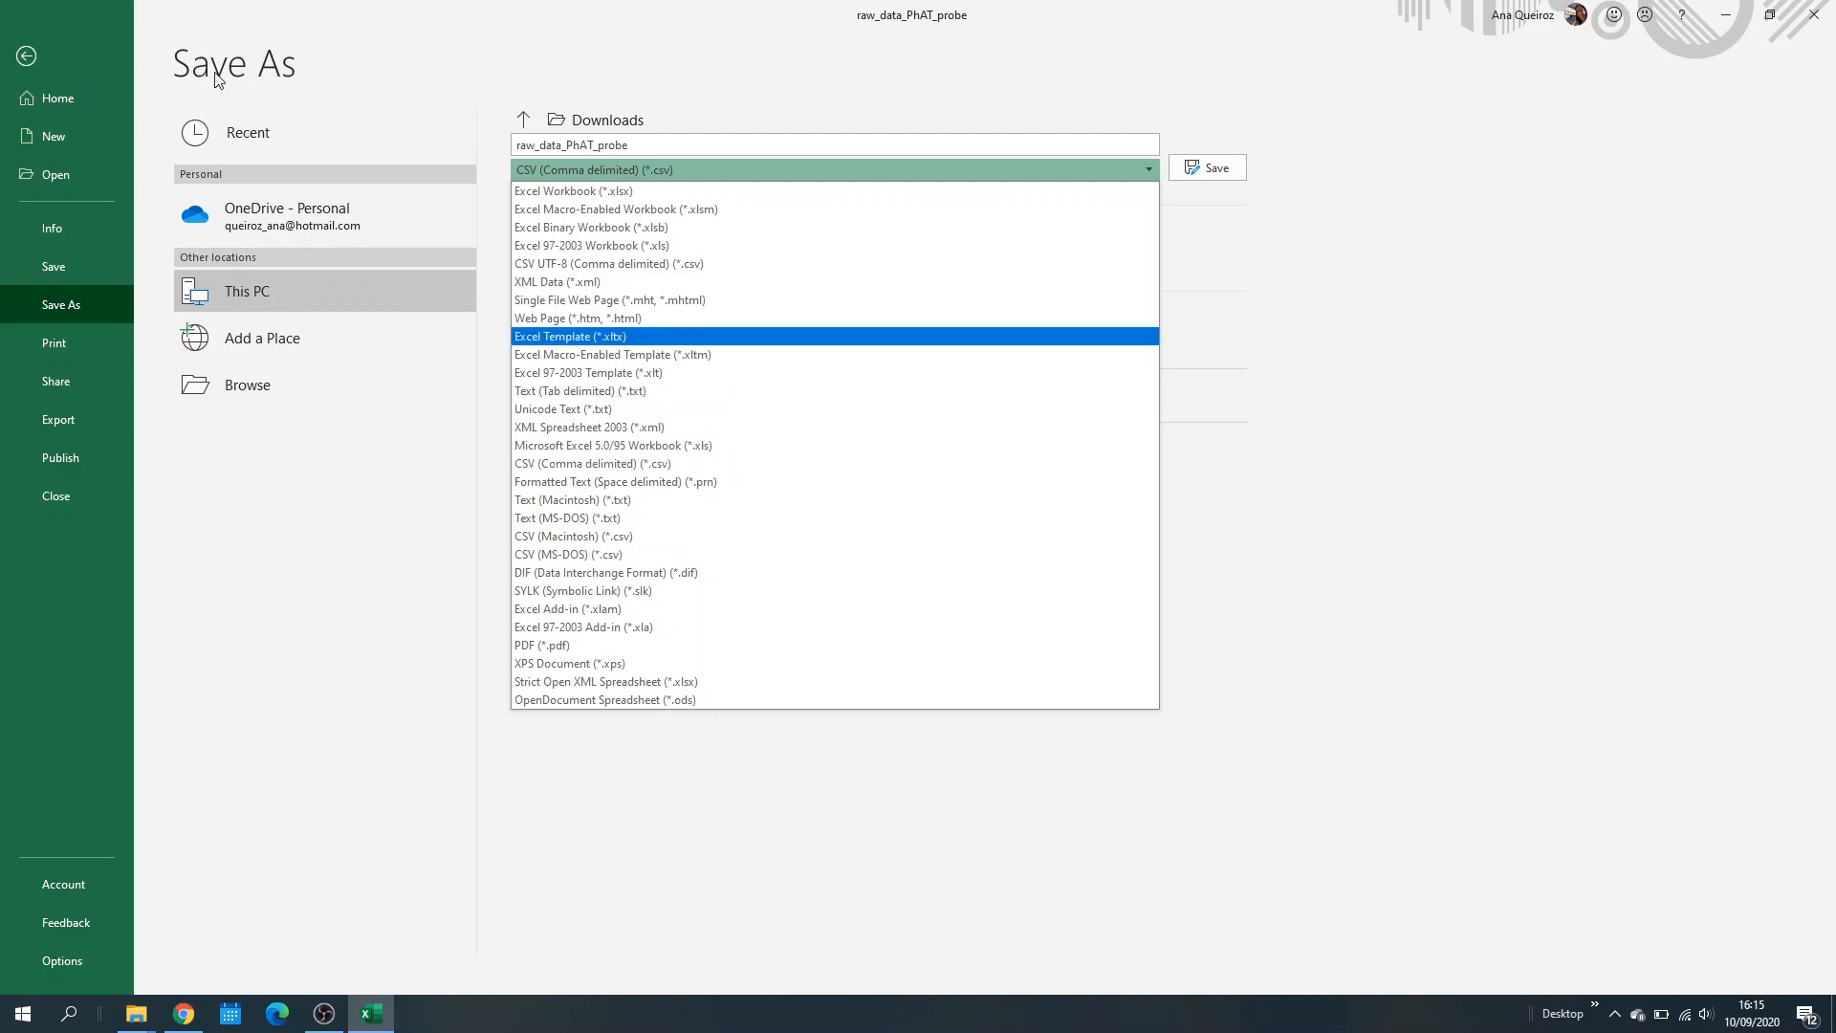
left_click(17, 64)
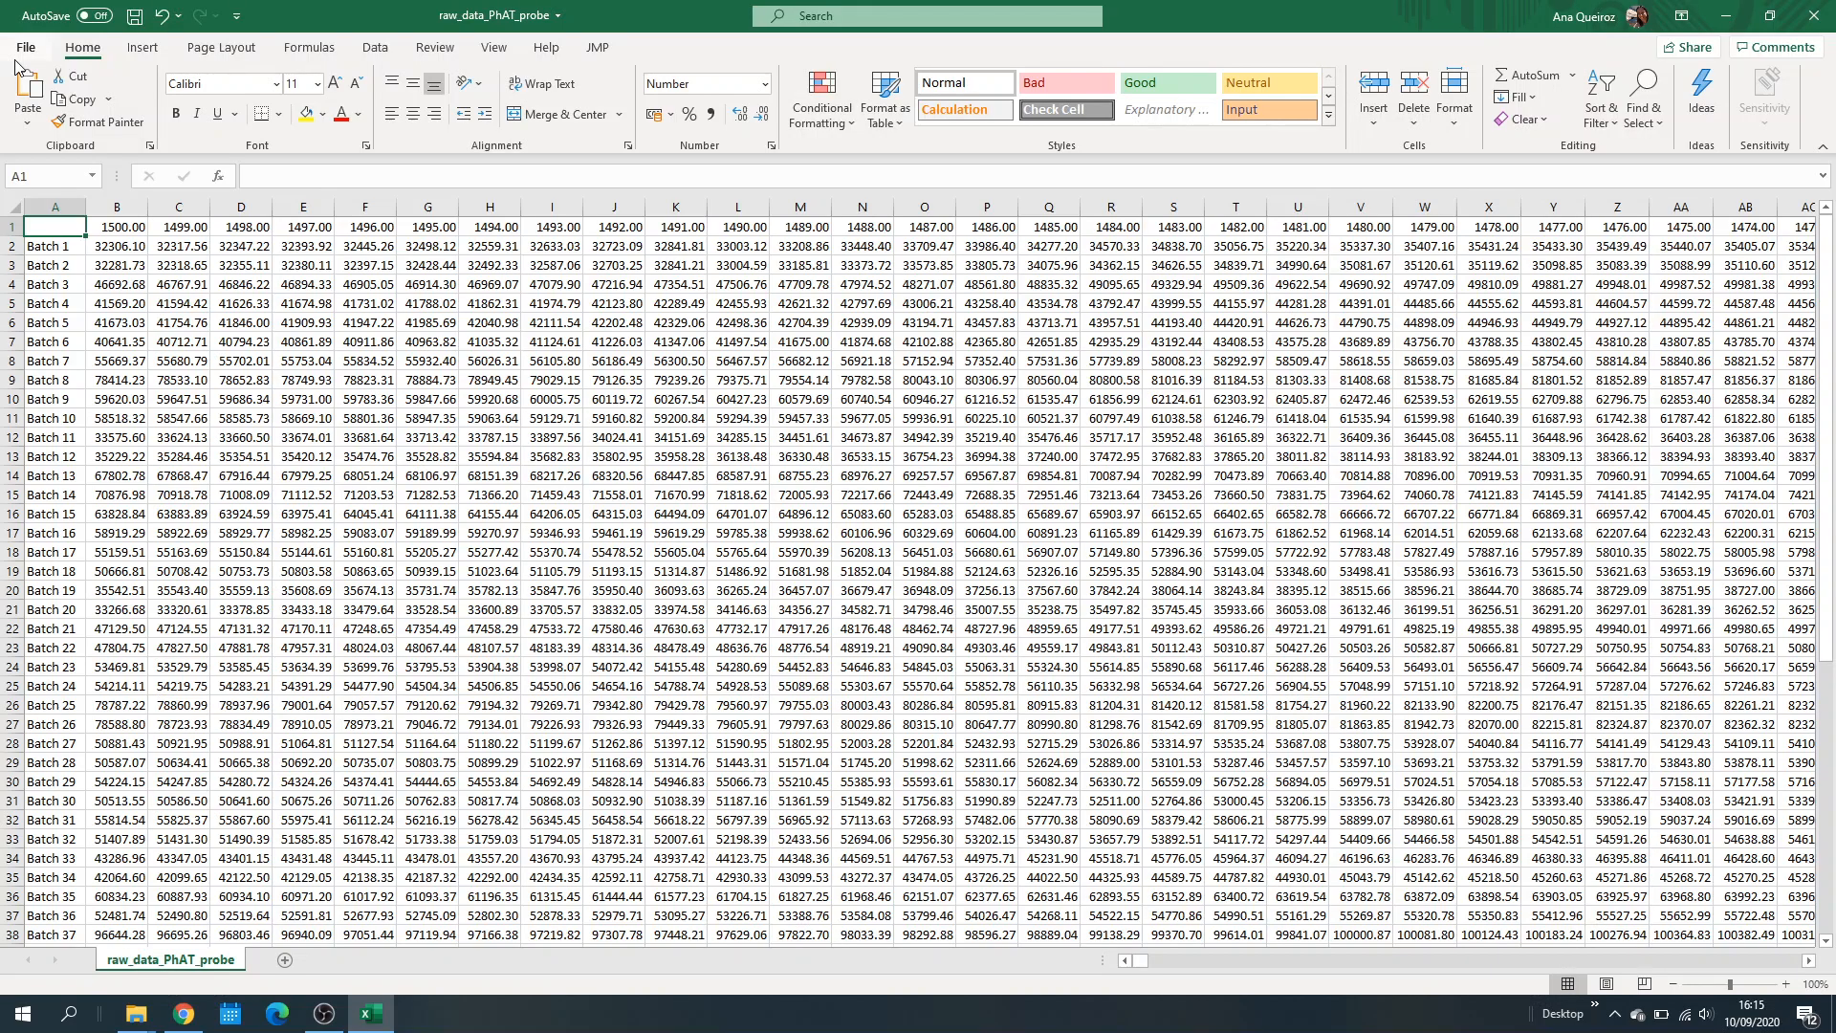
left_click(135, 16)
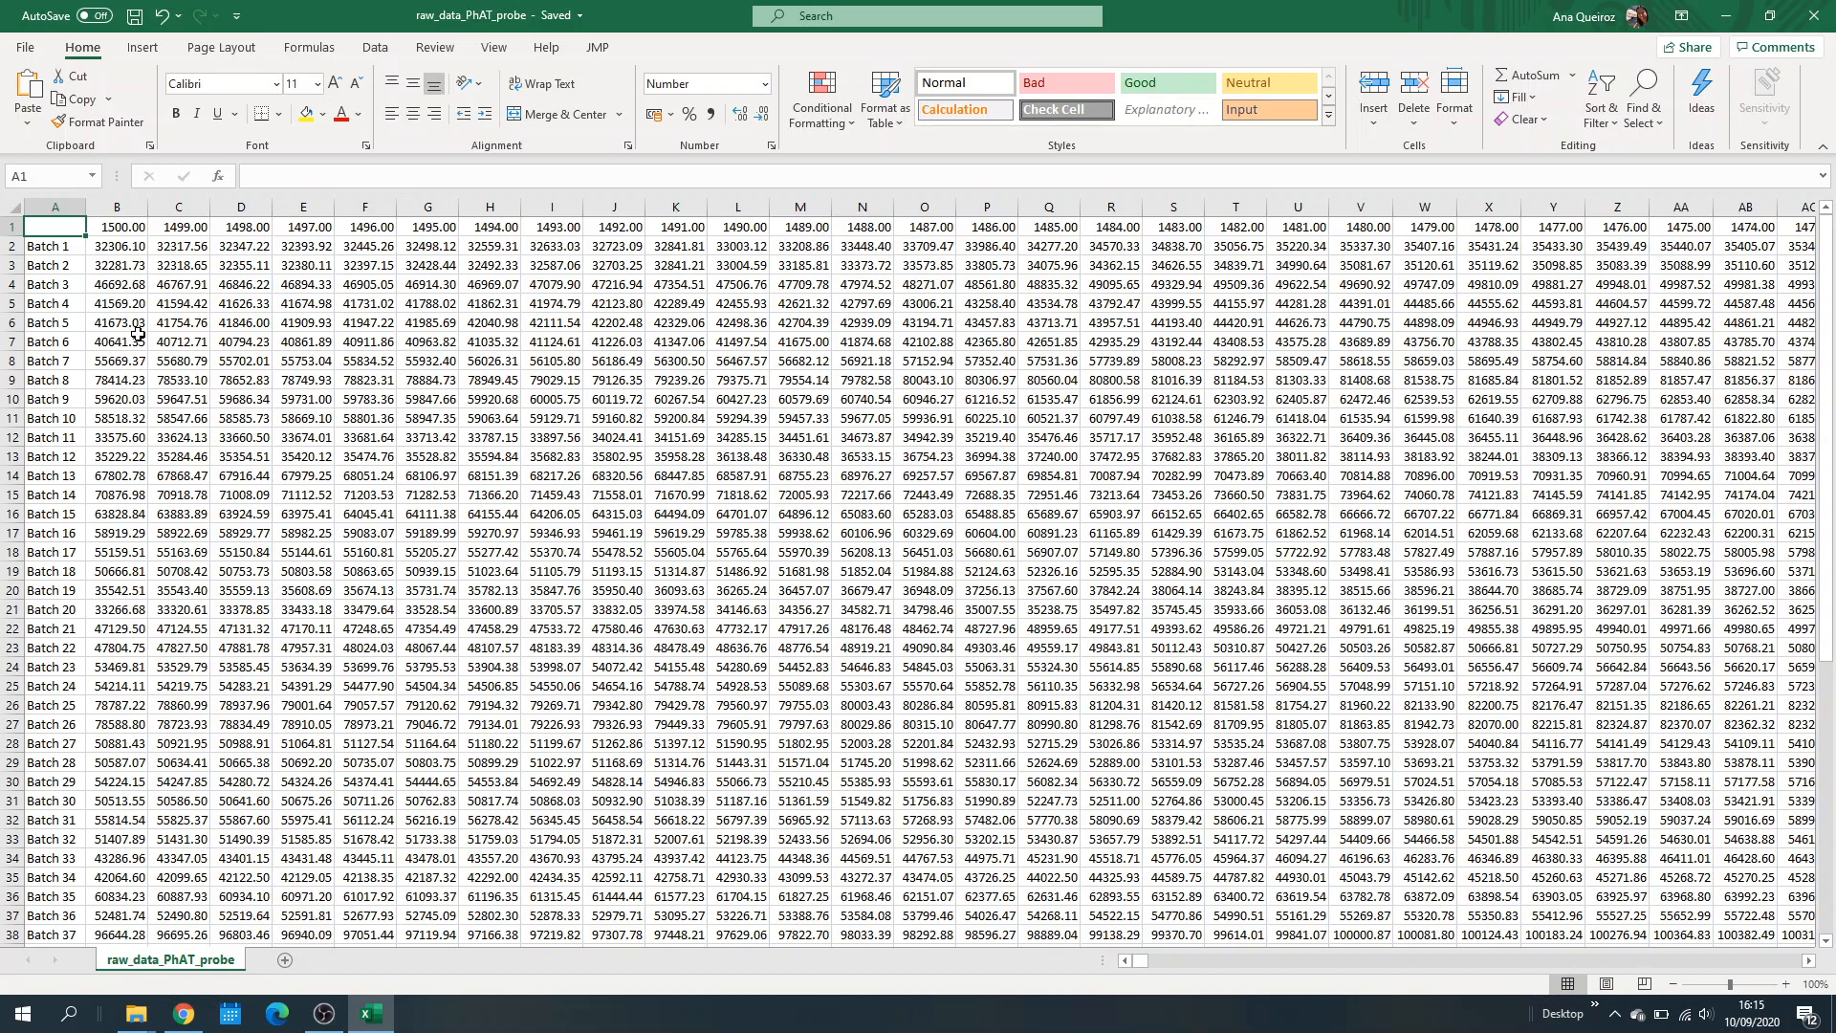
Step: Switch to the MCCrystal page in Chrome, review its raw data sample and troubleshooting resources, and return to the application
left_click(176, 1024)
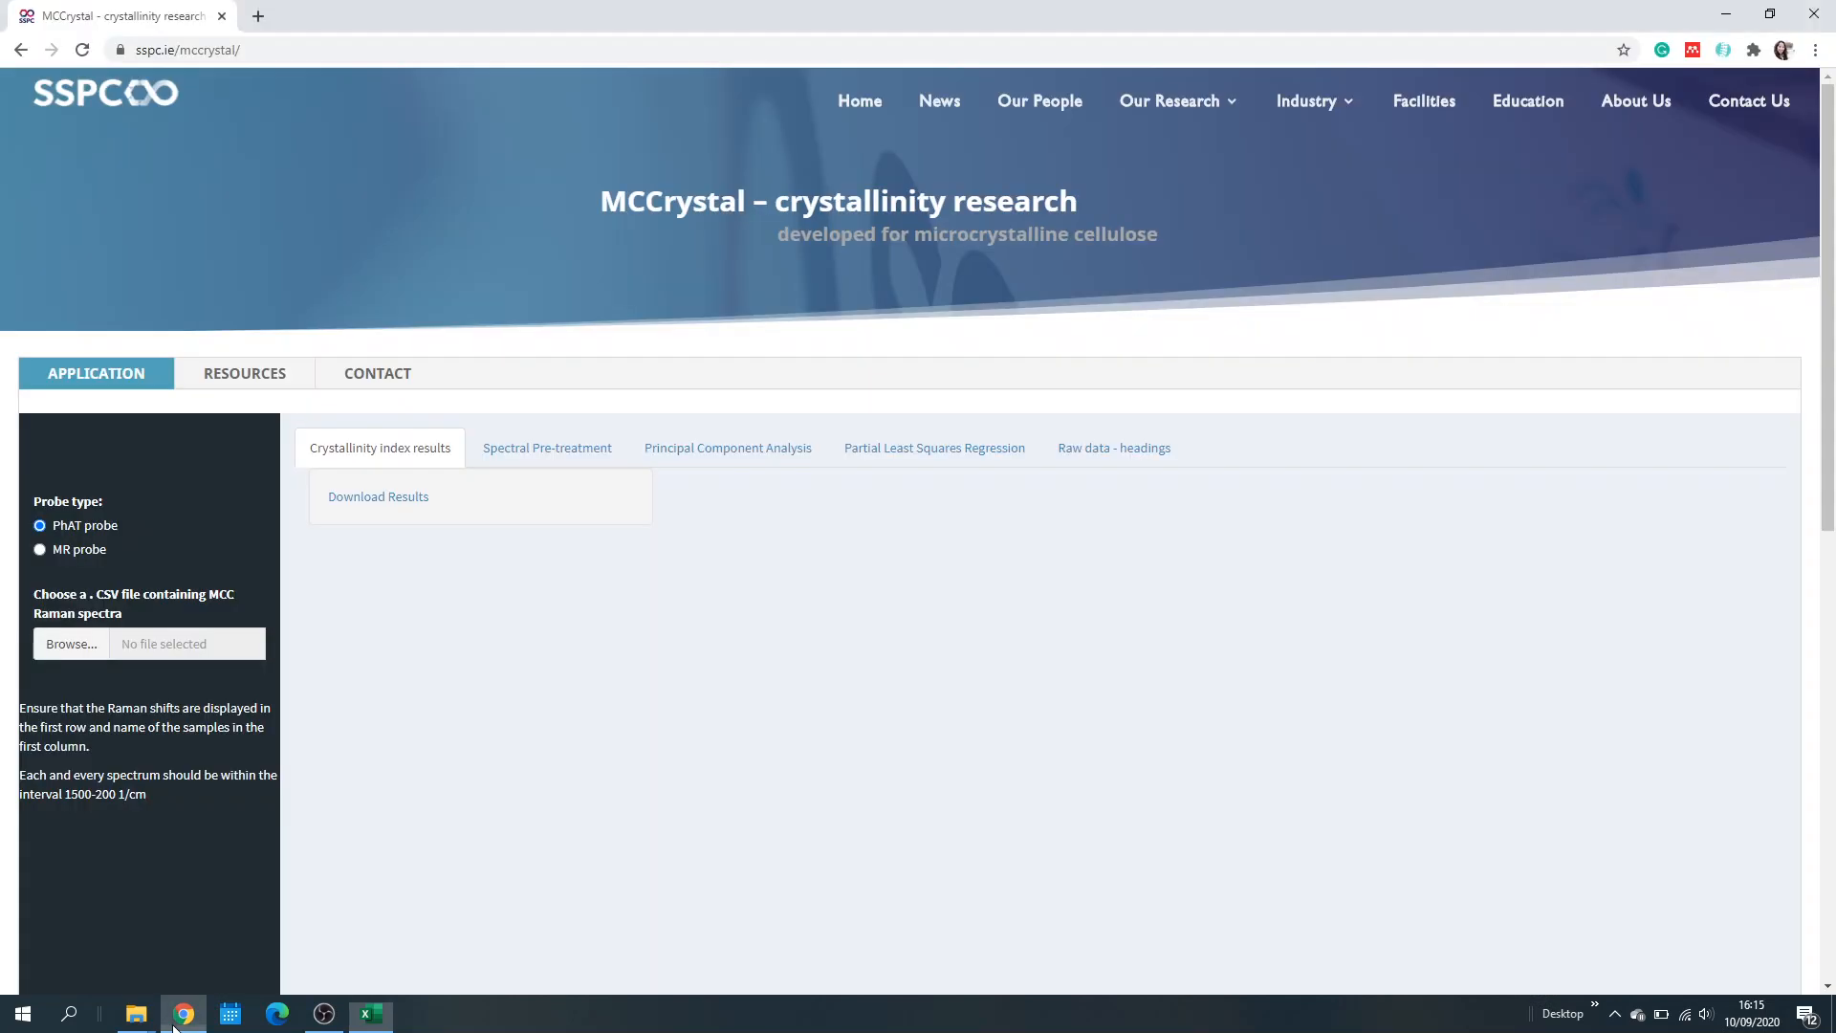
left_click(269, 381)
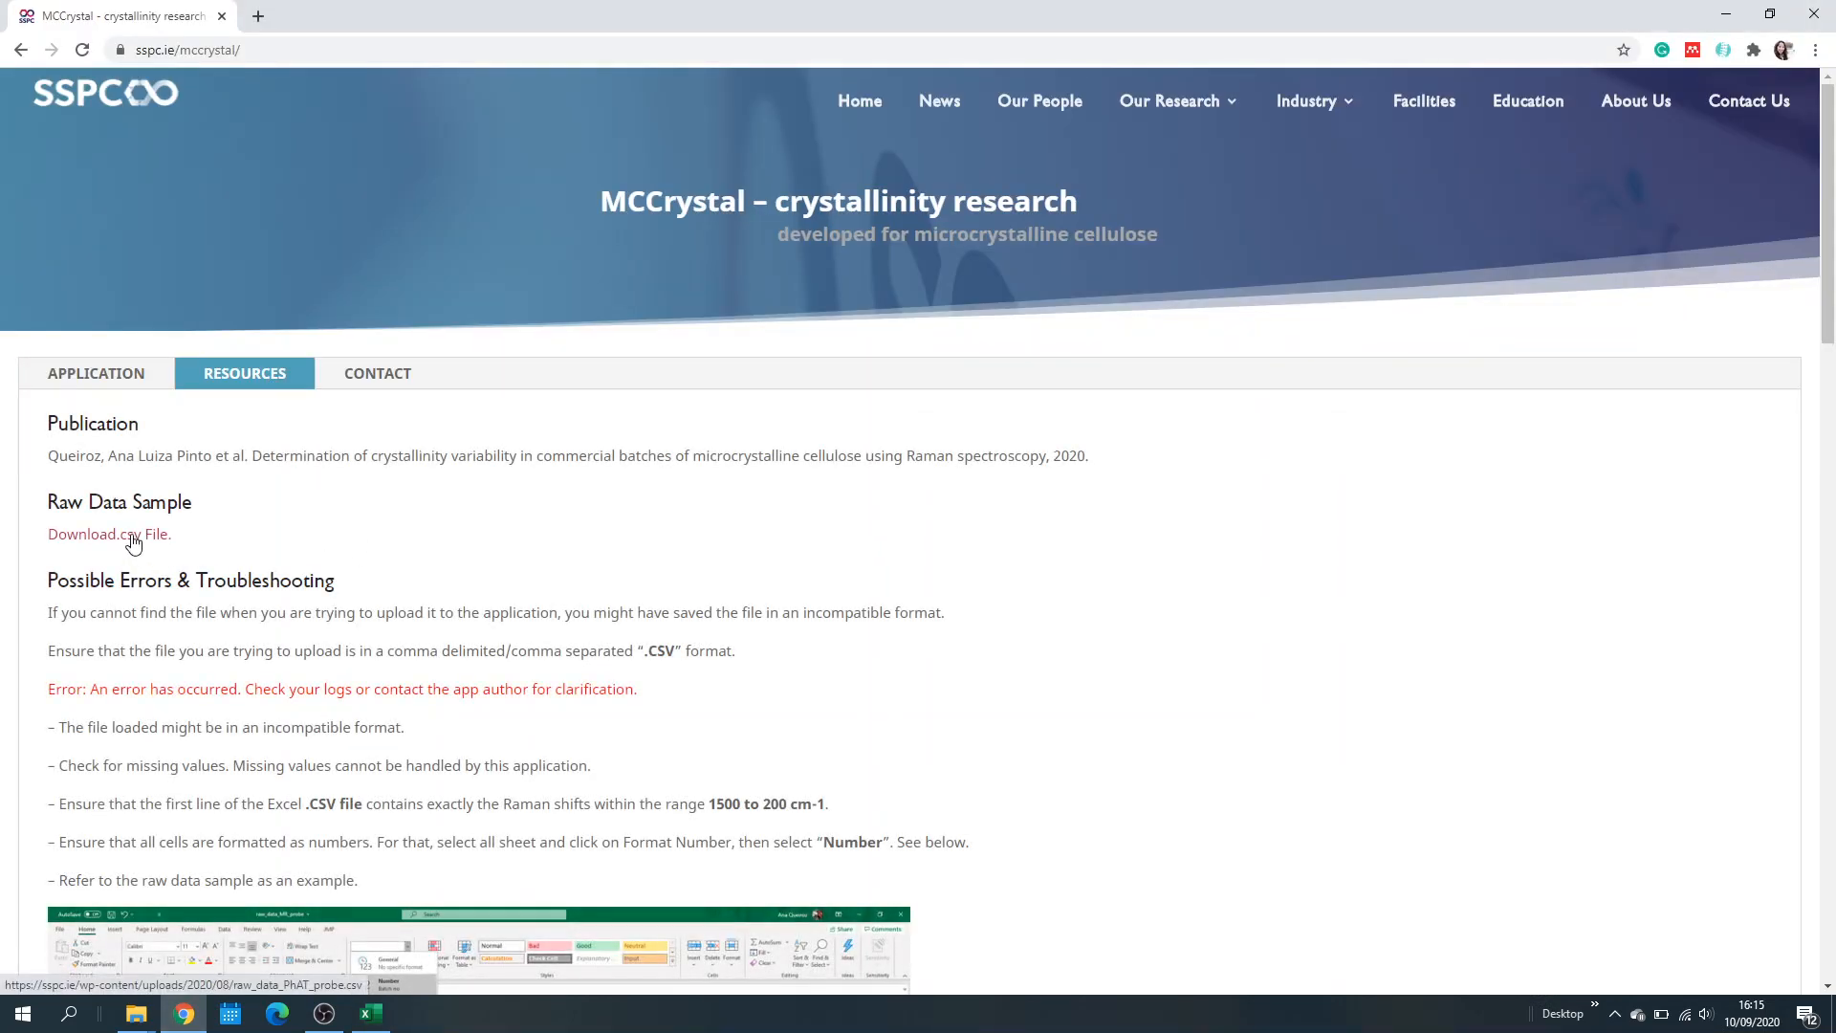
left_click(133, 391)
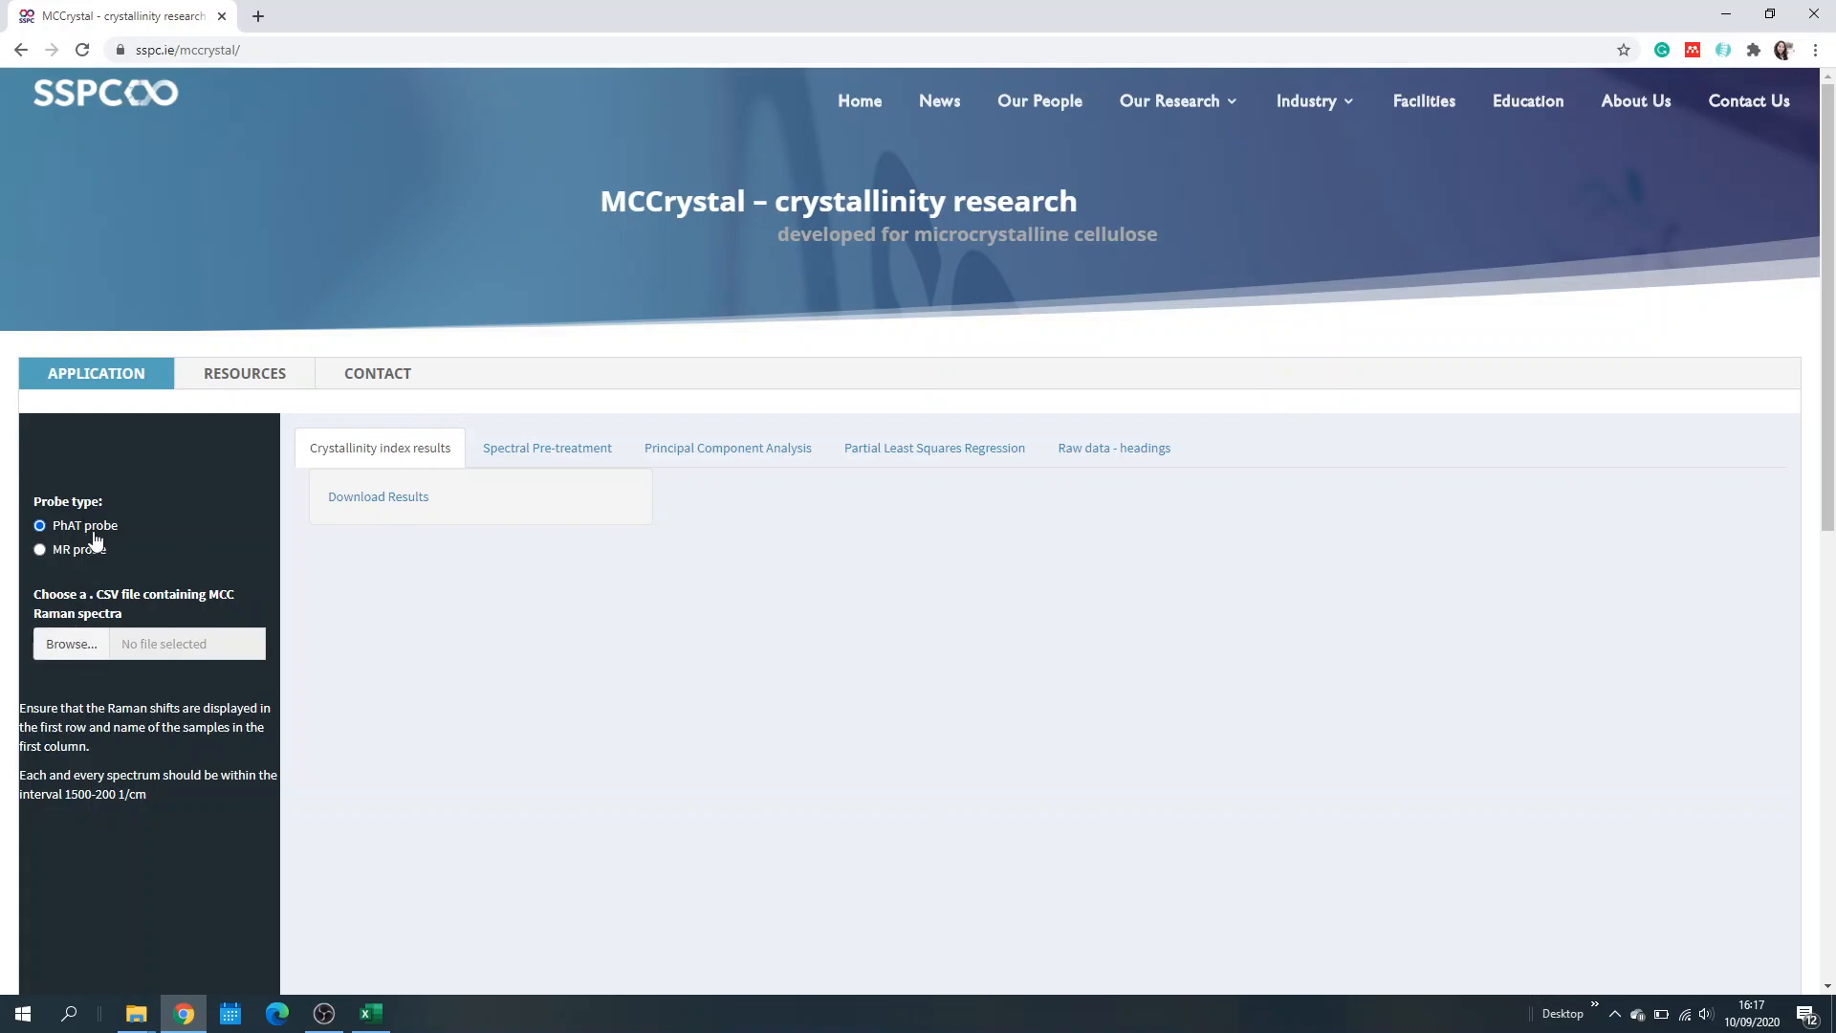
Step: Upload the raw_data_PhAT_probe CSV file with the PhAT probe type and download the crystallinity index results
left_click(77, 644)
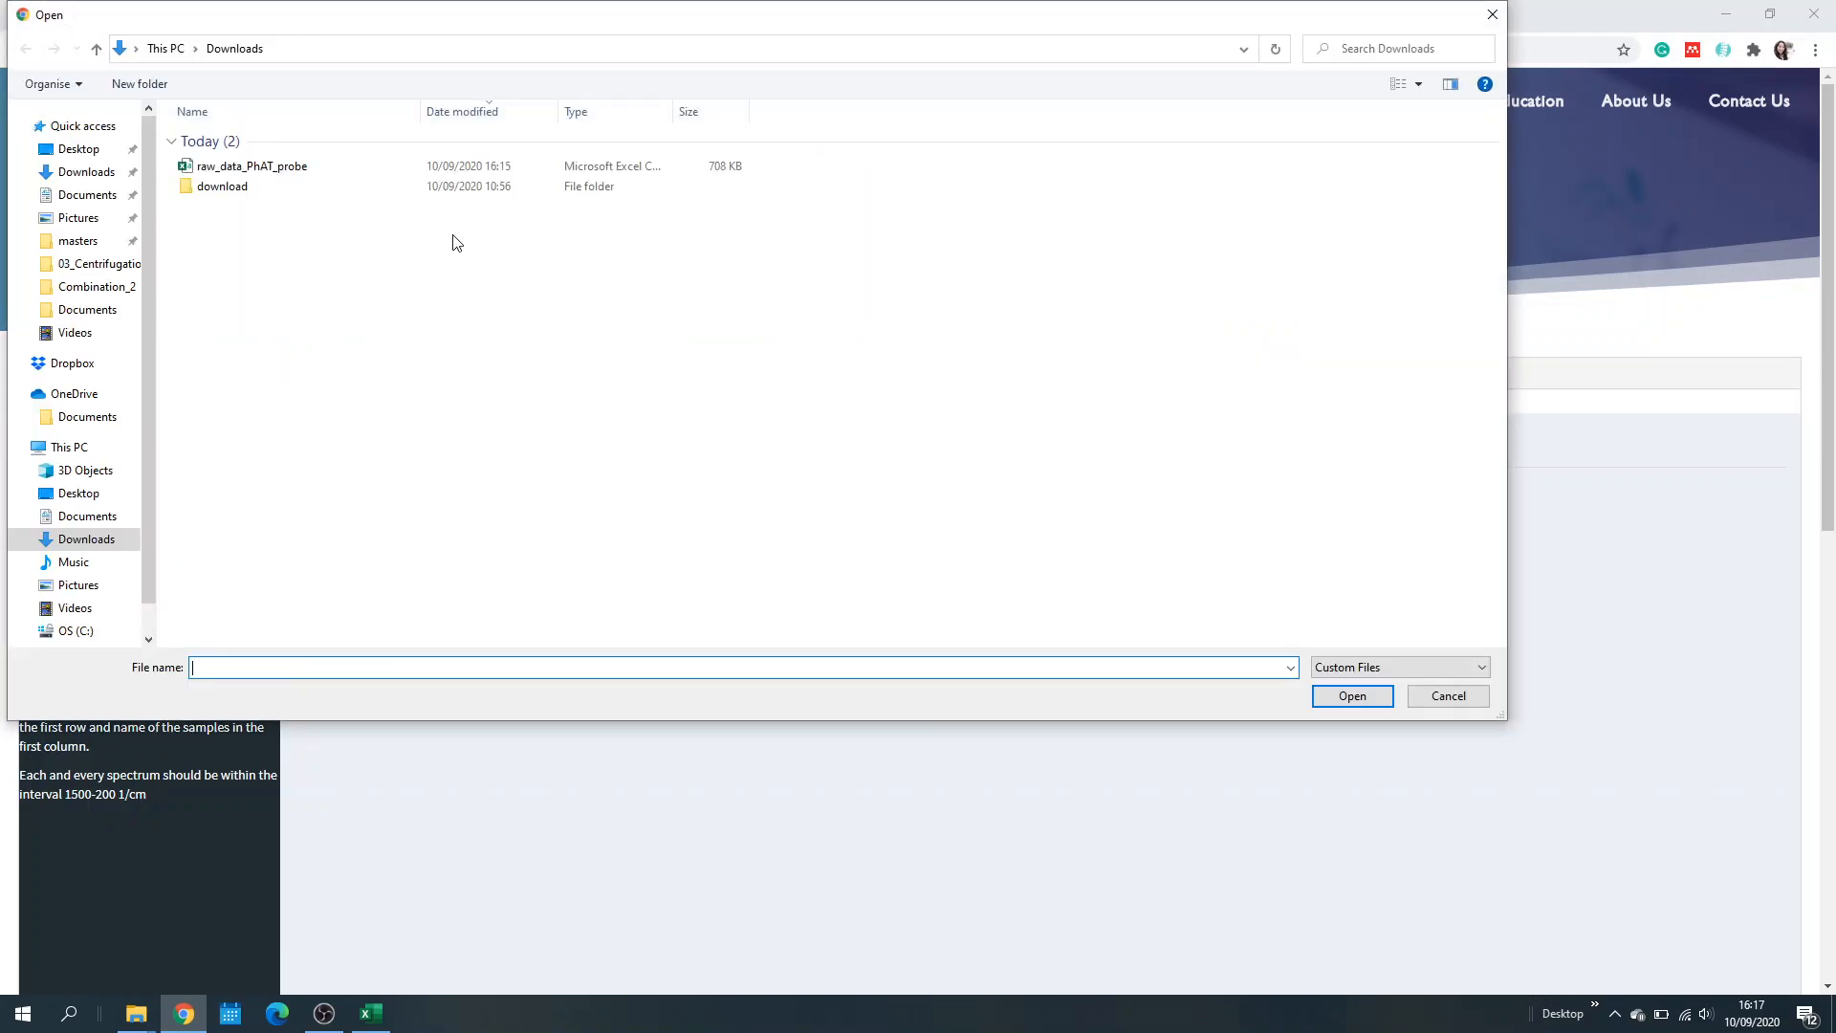
left_click(316, 173)
left_click(1352, 696)
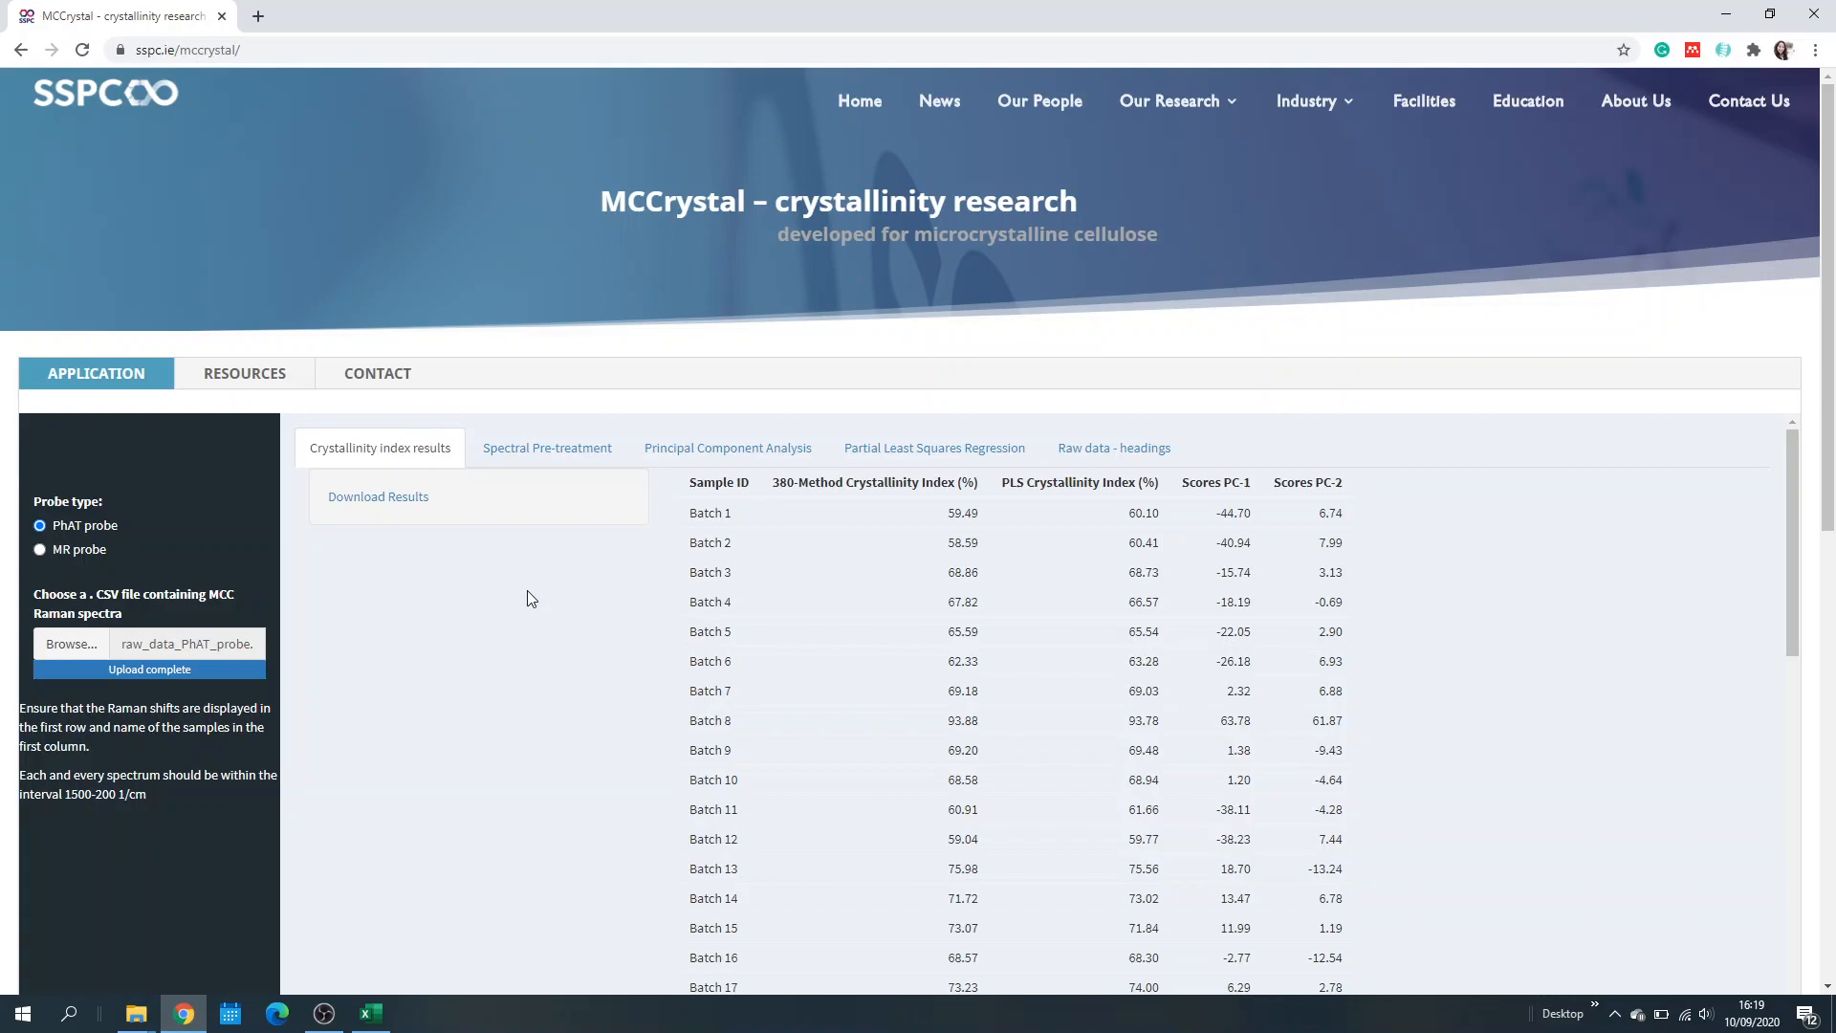
left_click(397, 497)
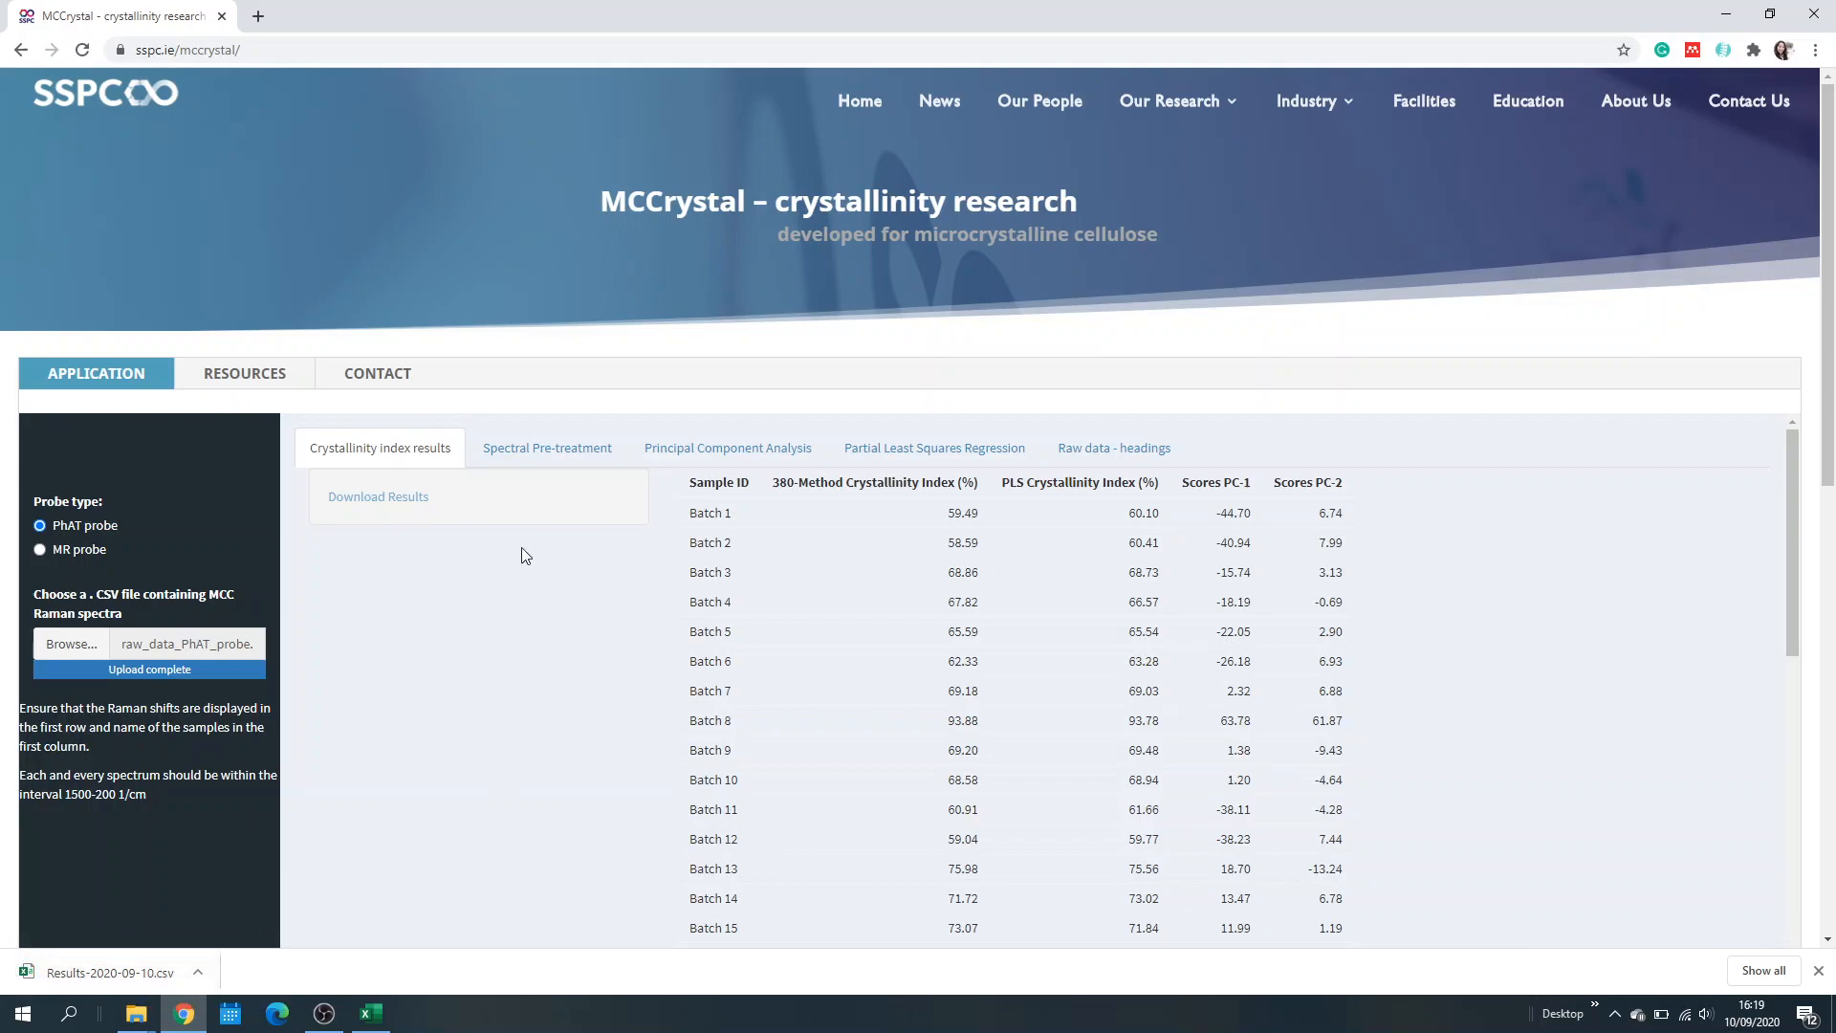
Step: Examine the SNV and baselined spectra and the raw spectra under Spectral Pre-treatment, and download the pre-processed spectra
left_click(541, 457)
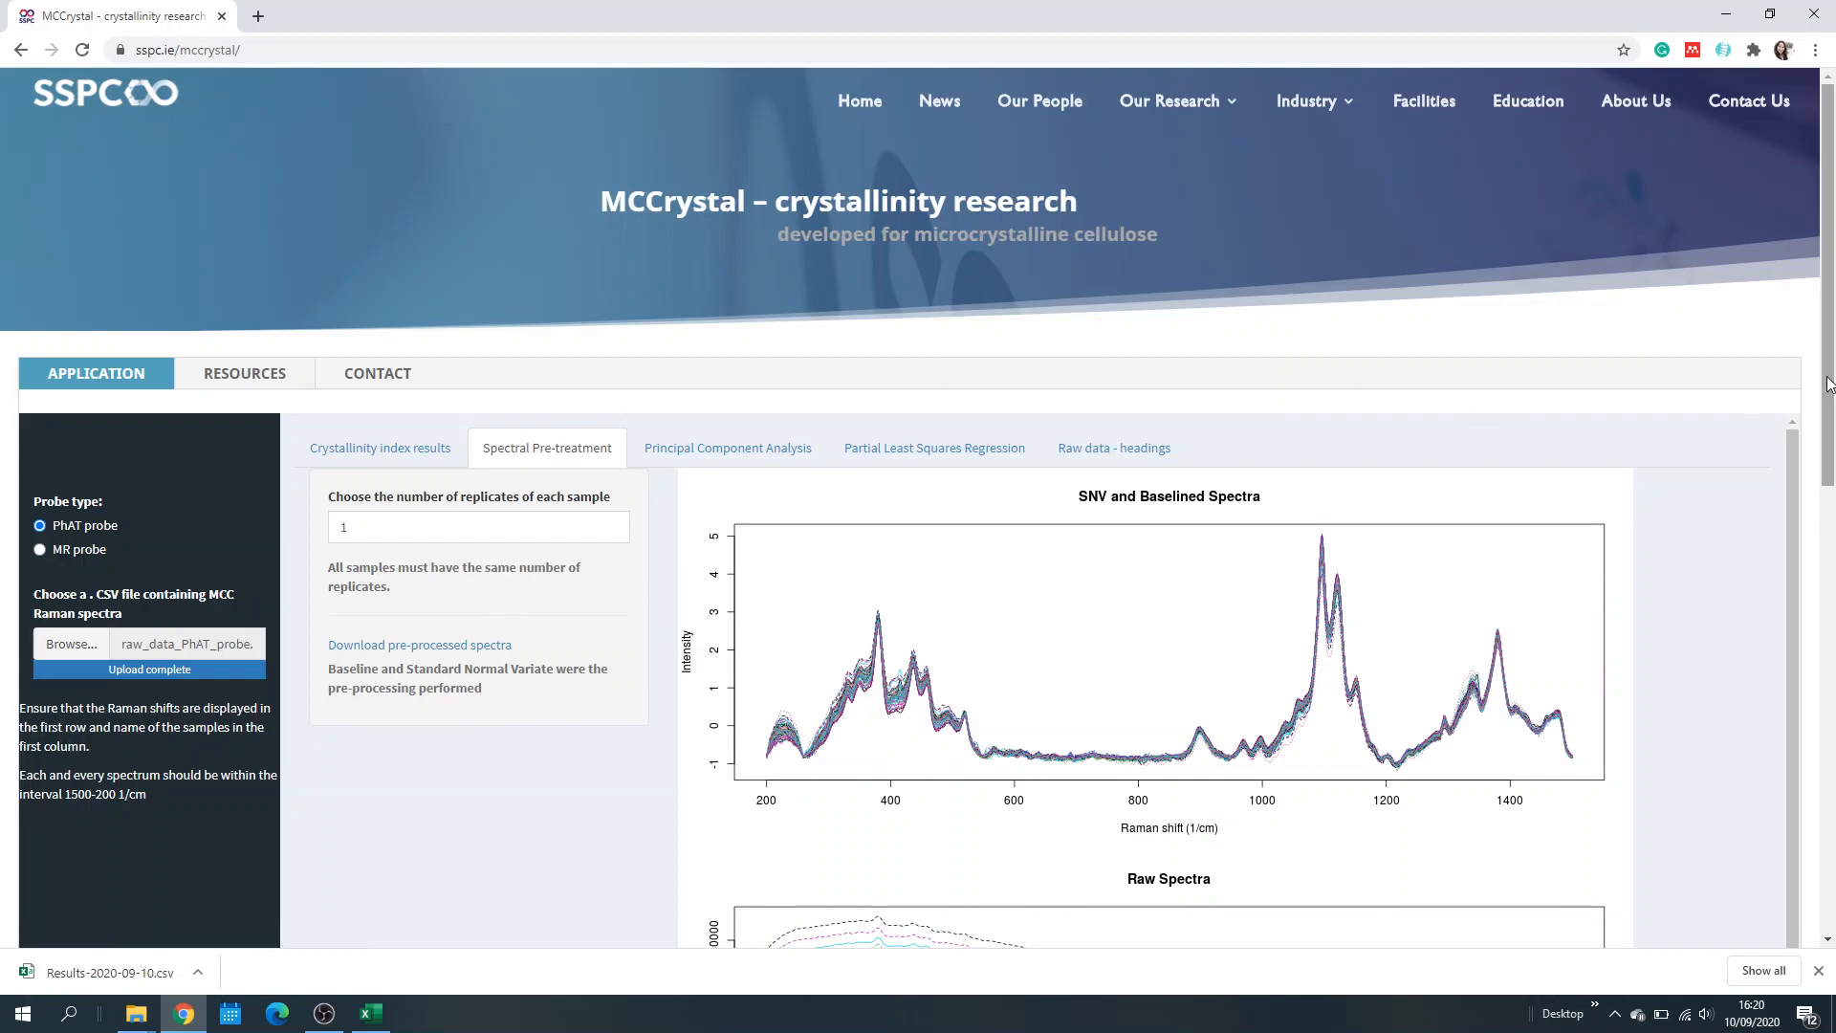
scroll(1822, 492, "down", 2)
left_click_drag(1793, 438, 1781, 587)
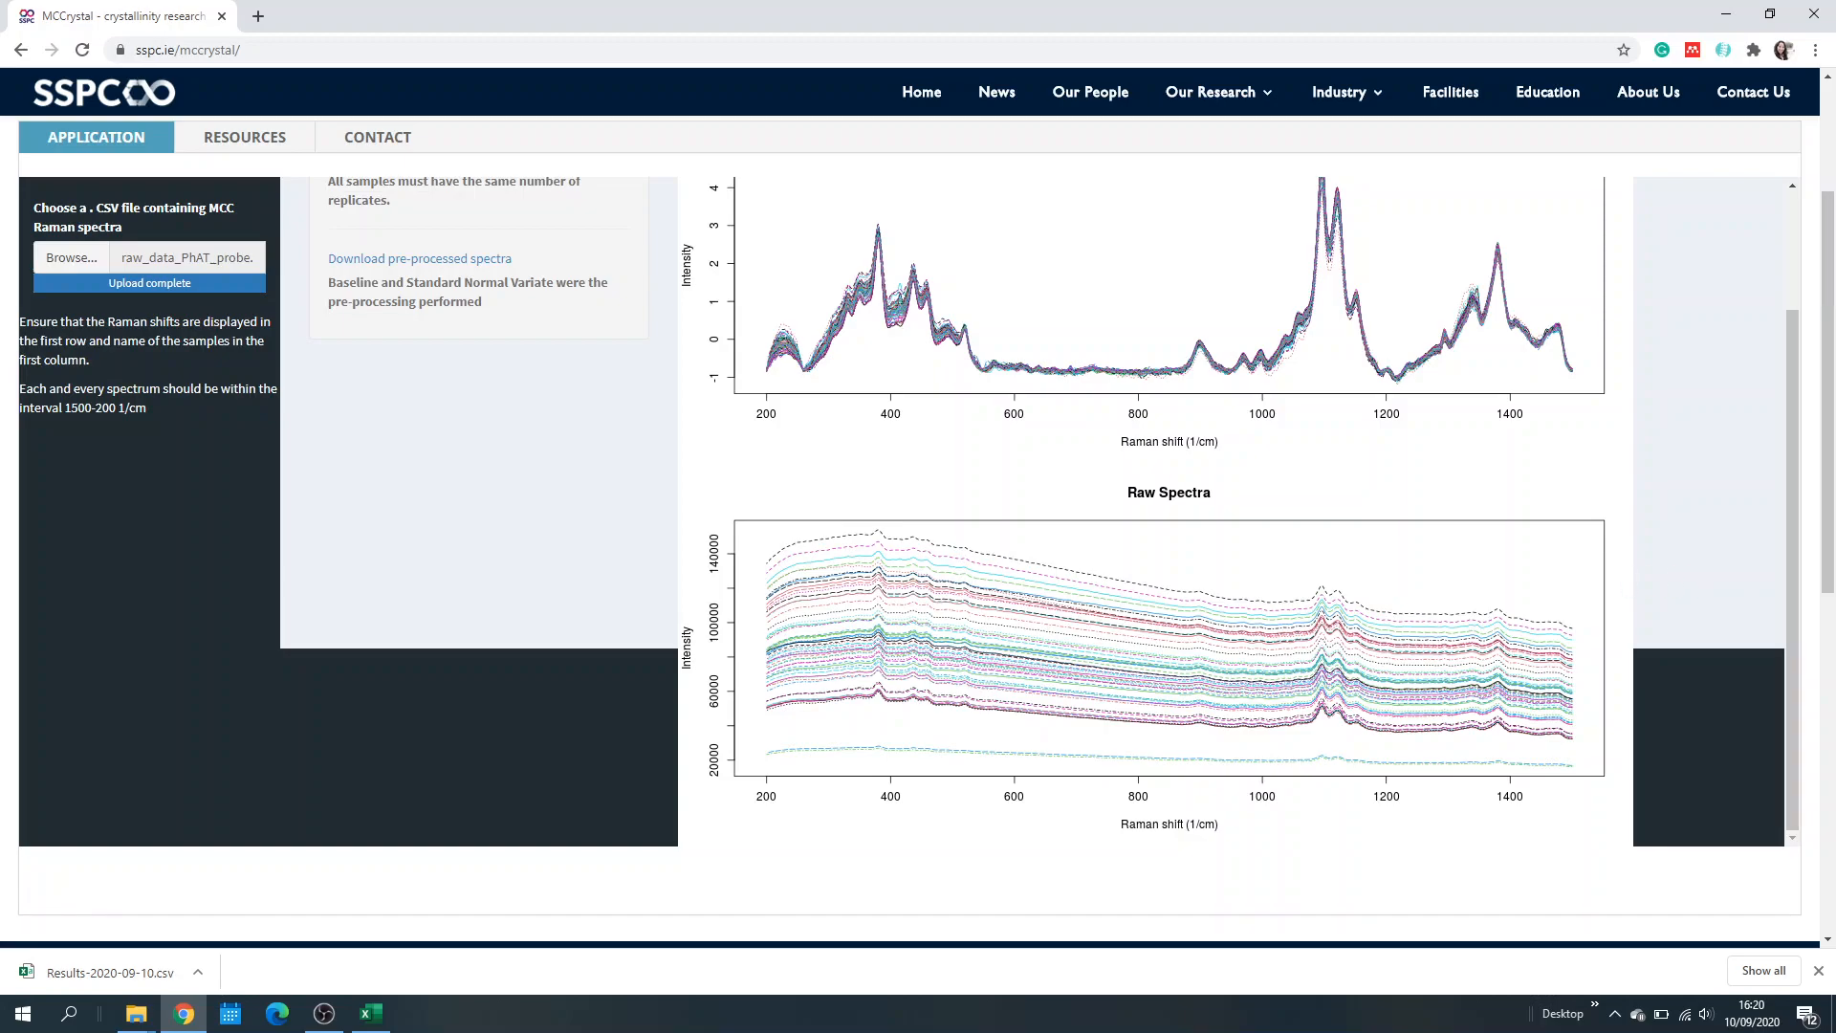
scroll(1829, 402, "up", 3)
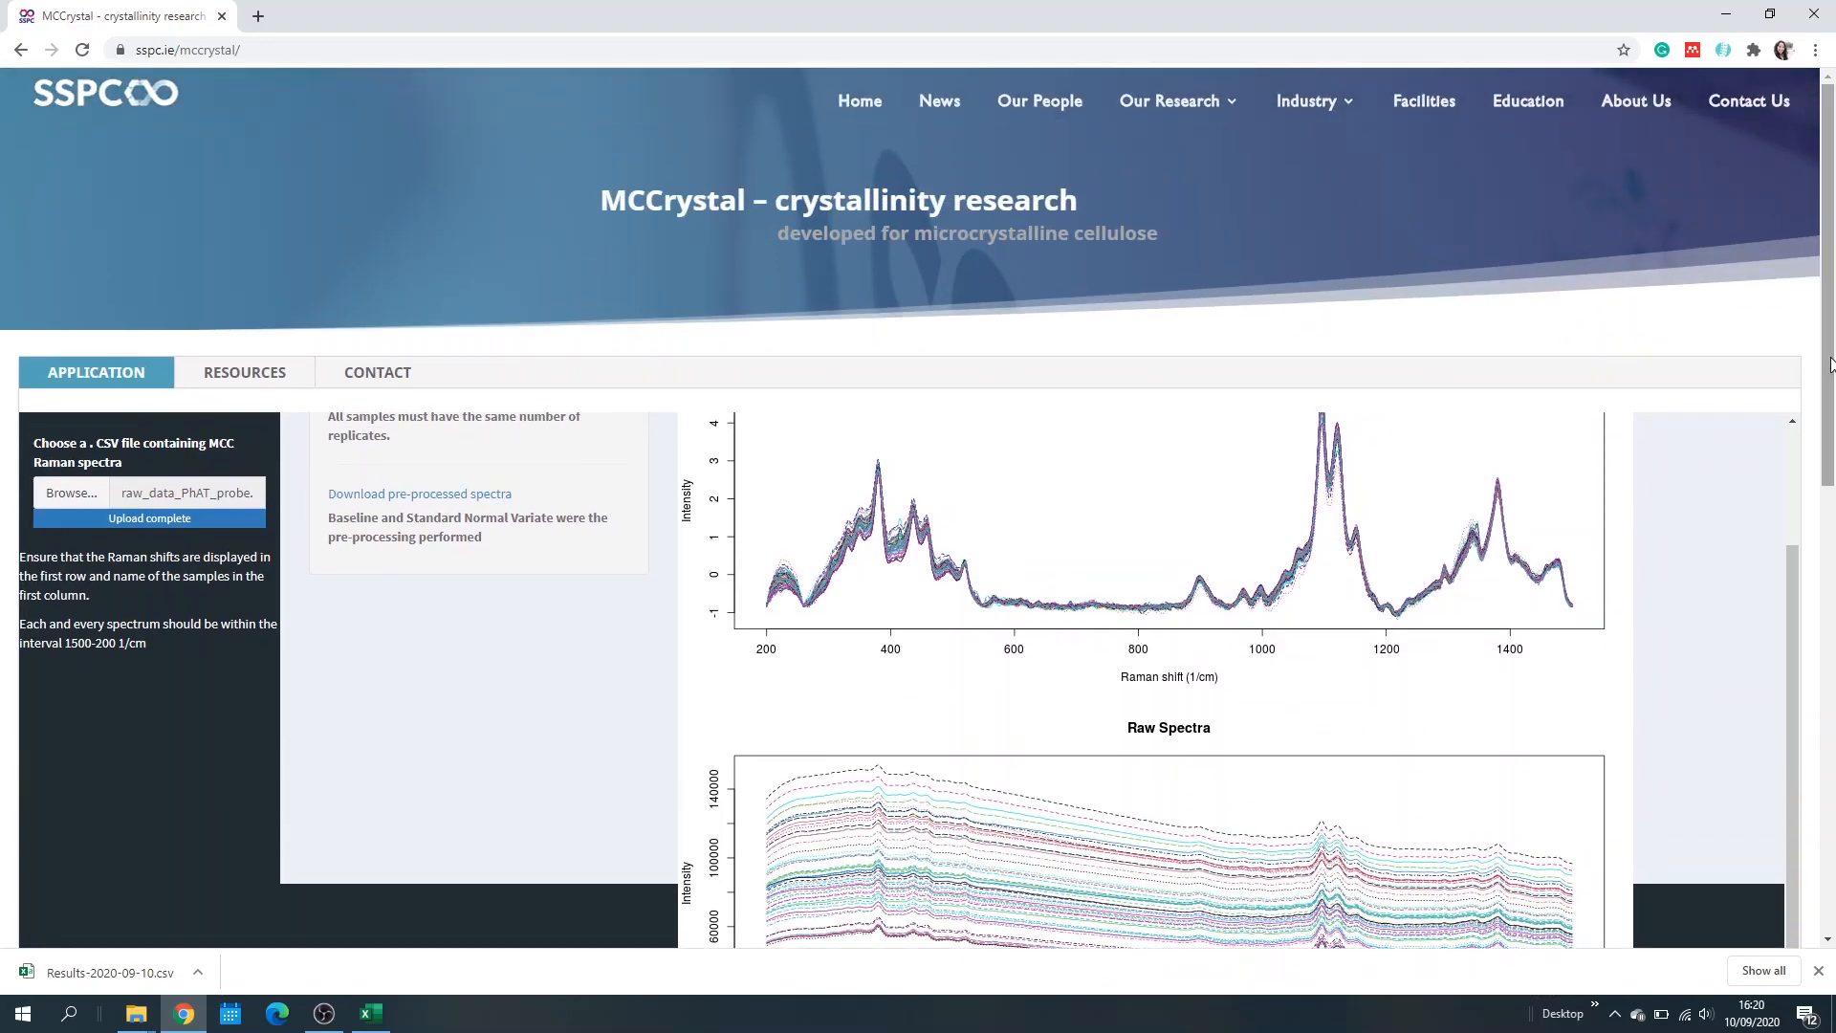
left_click_drag(1789, 599, 1791, 457)
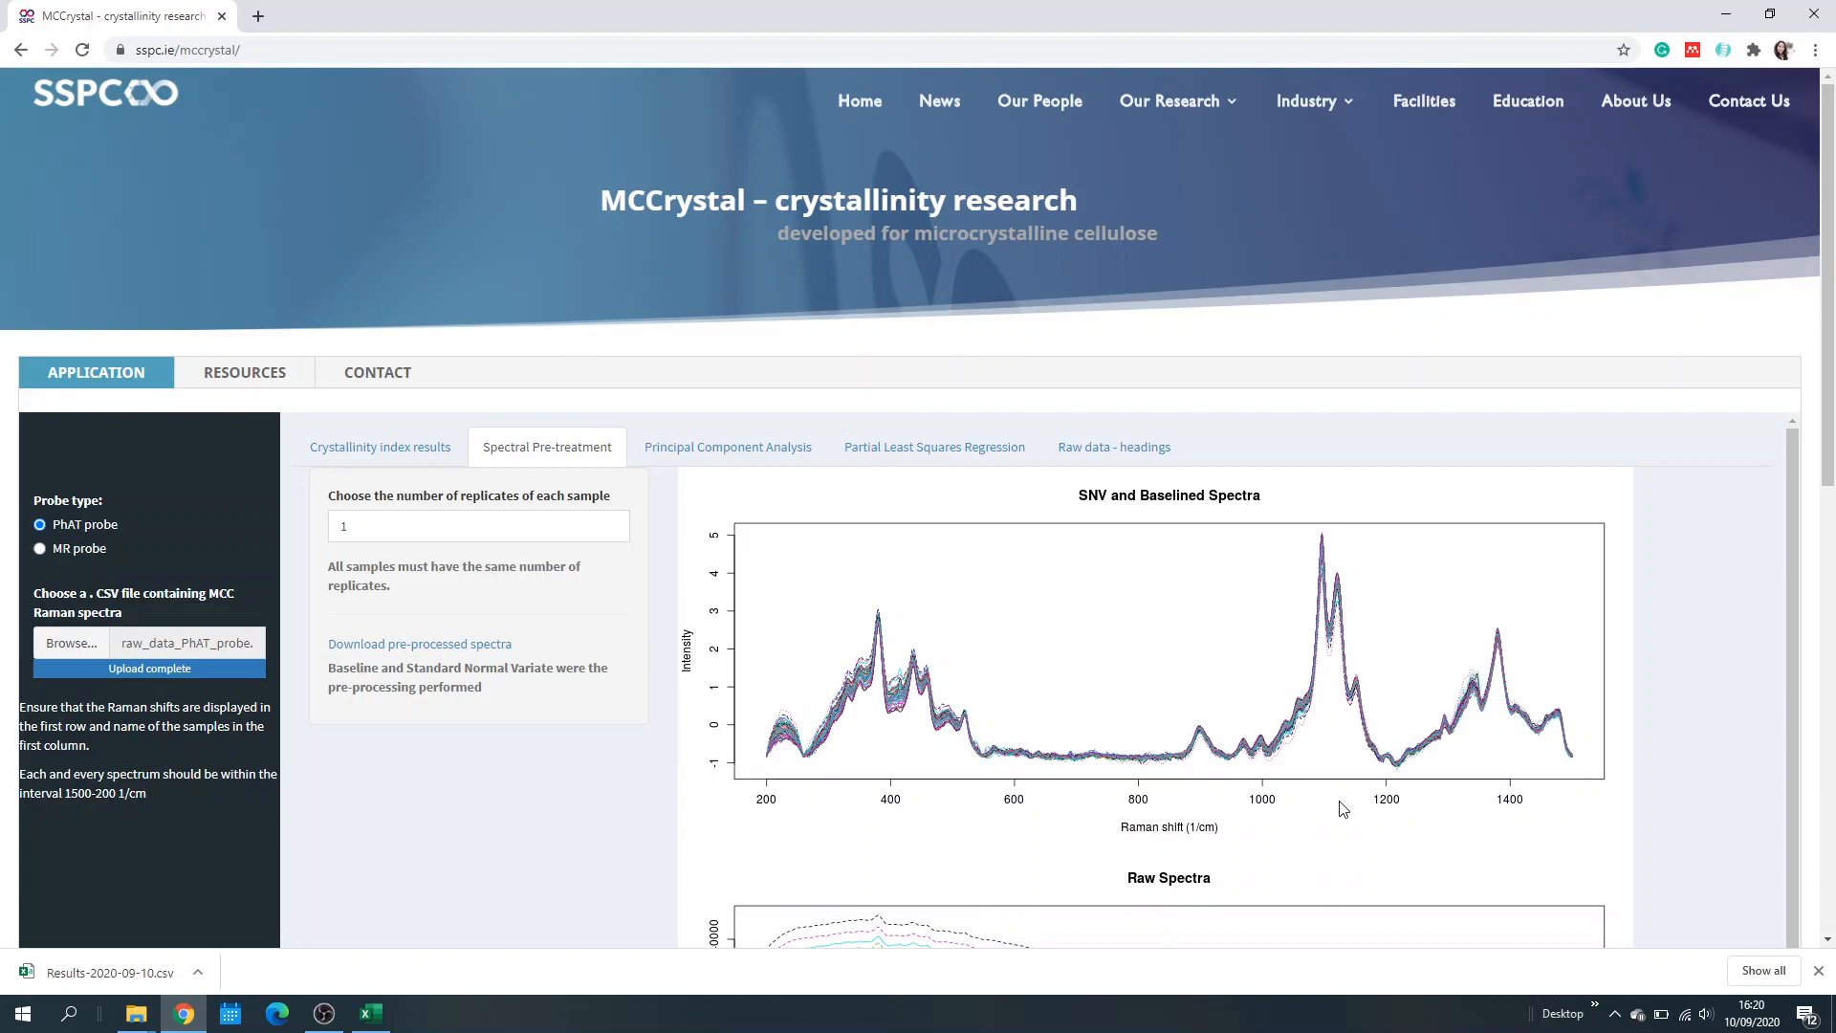
left_click(459, 652)
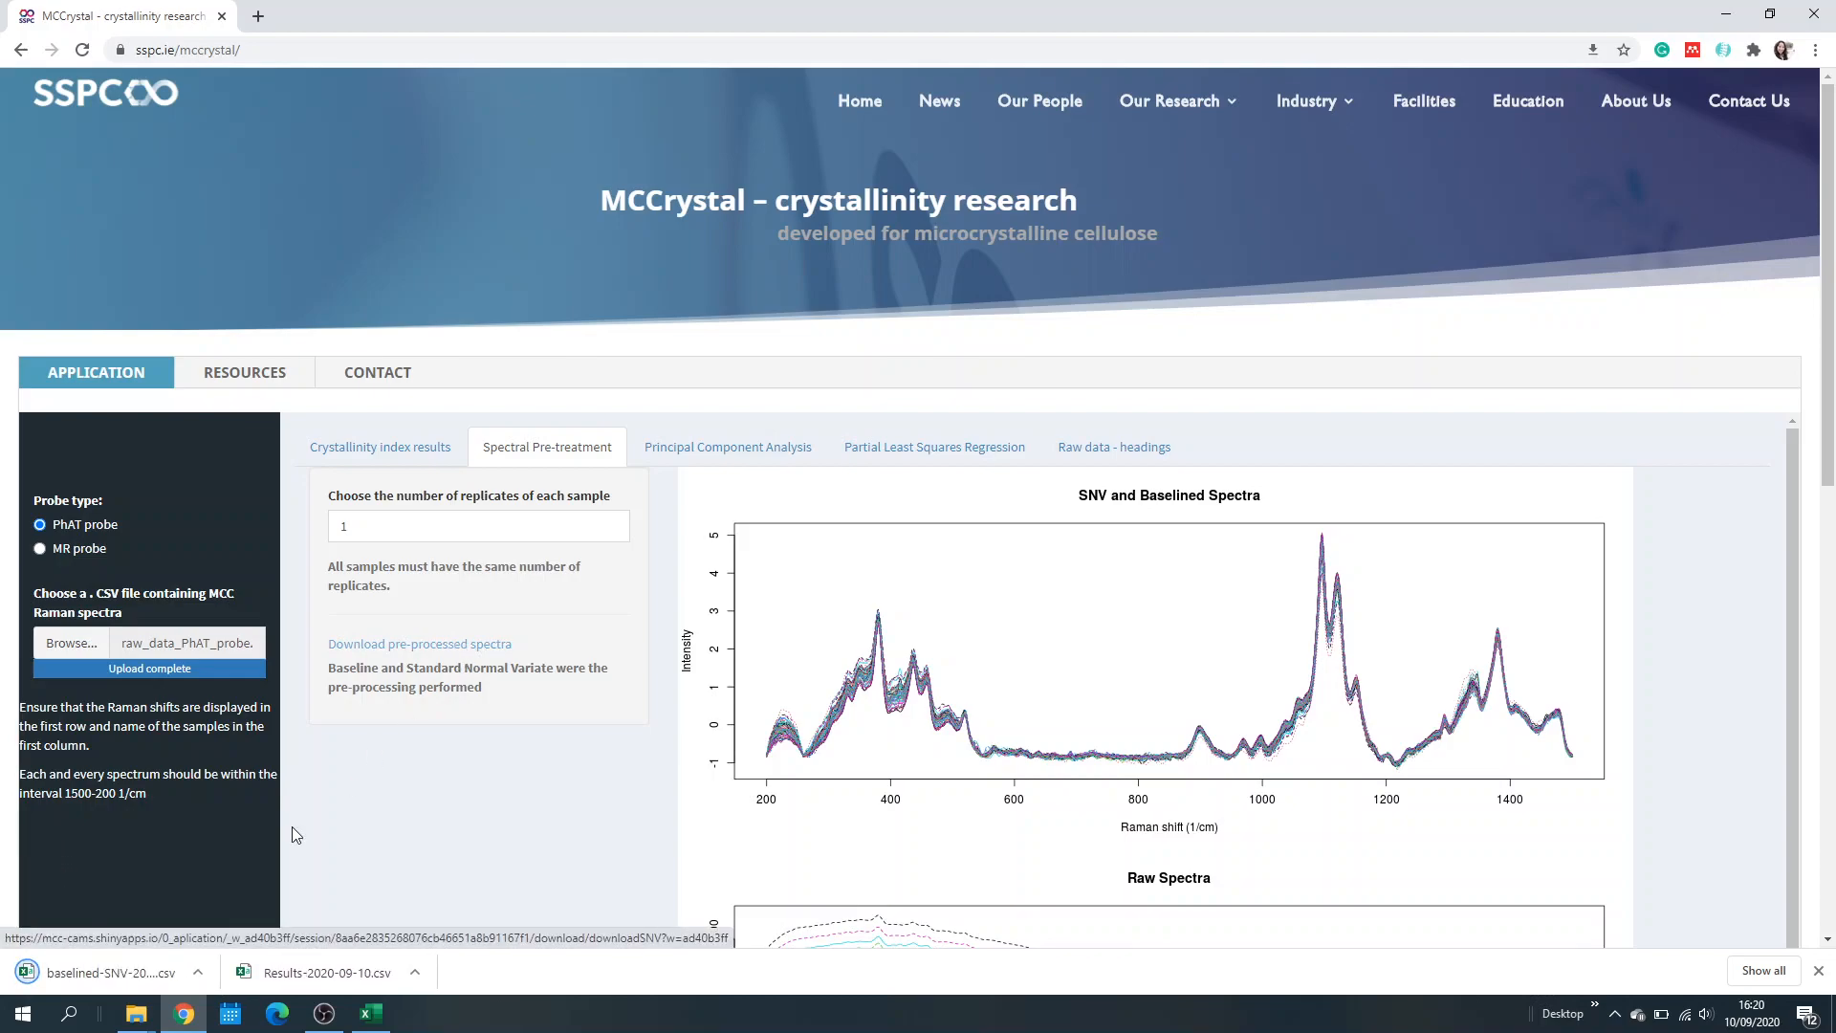
left_click(160, 983)
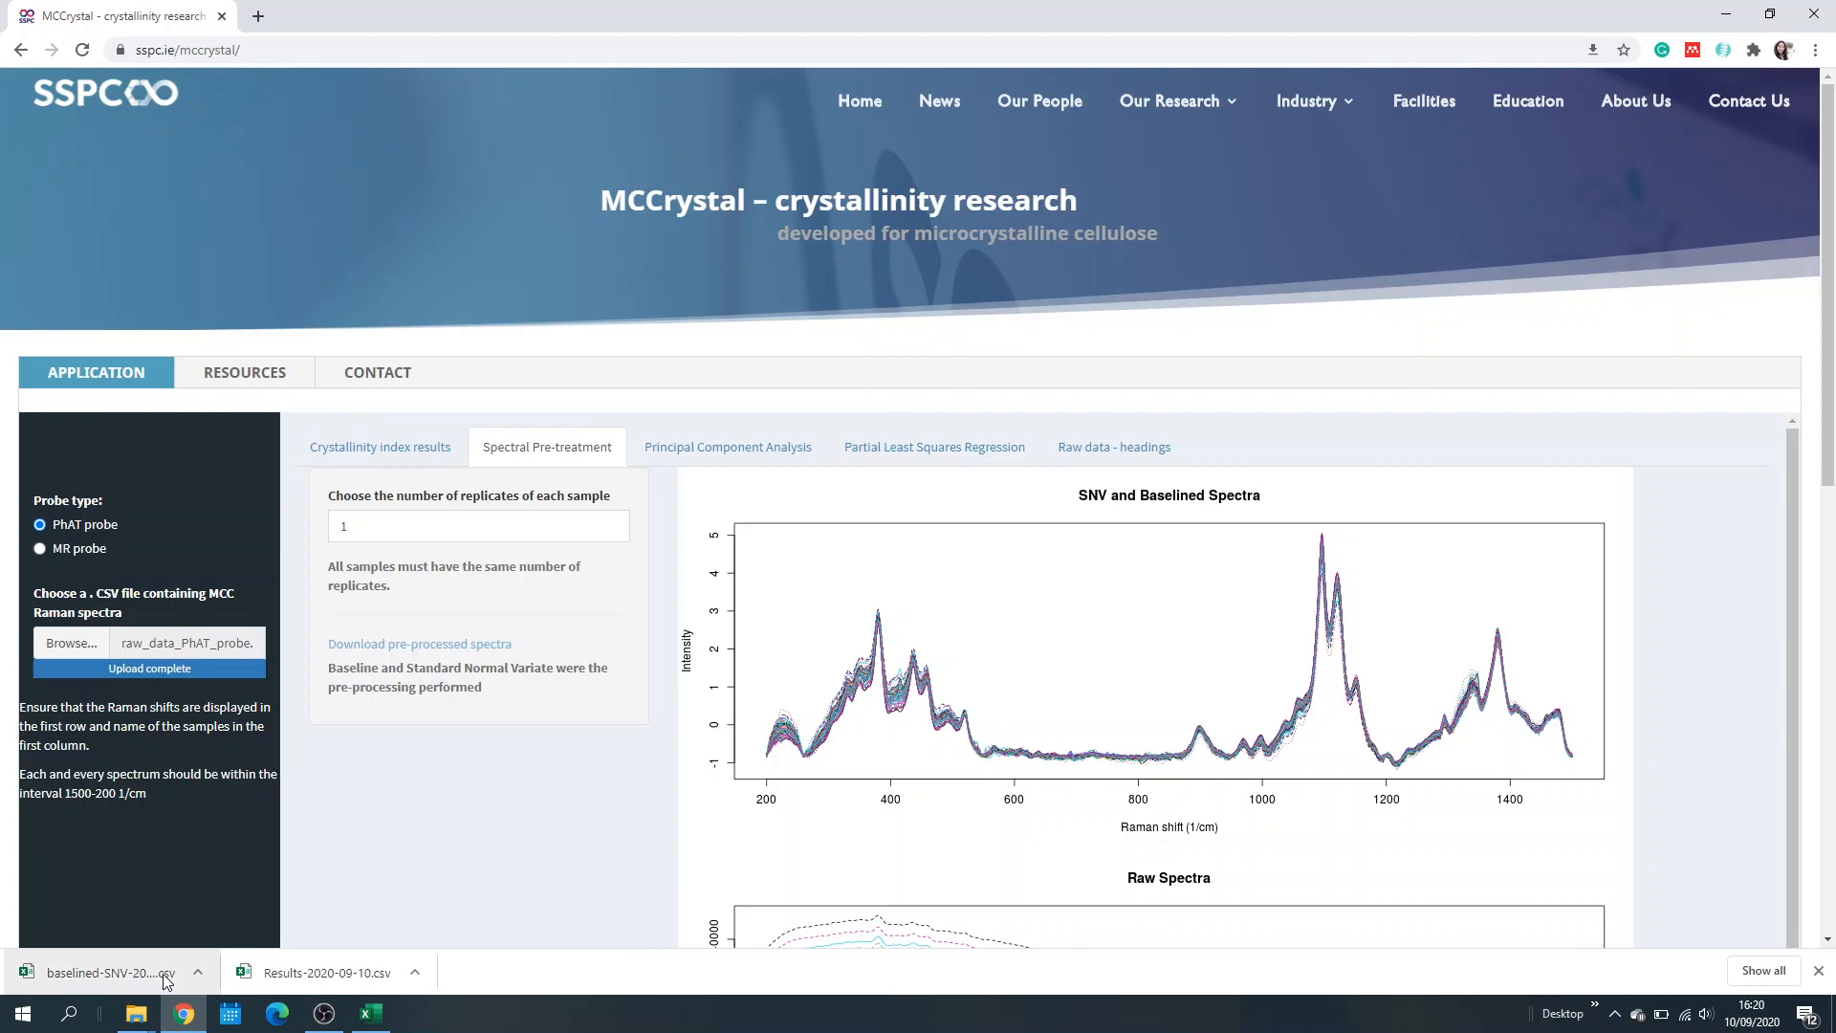
Step: Try 3, 40 and 2 as the number of replicates of each sample, and return it to 1
left_click(379, 528)
double_click(379, 528)
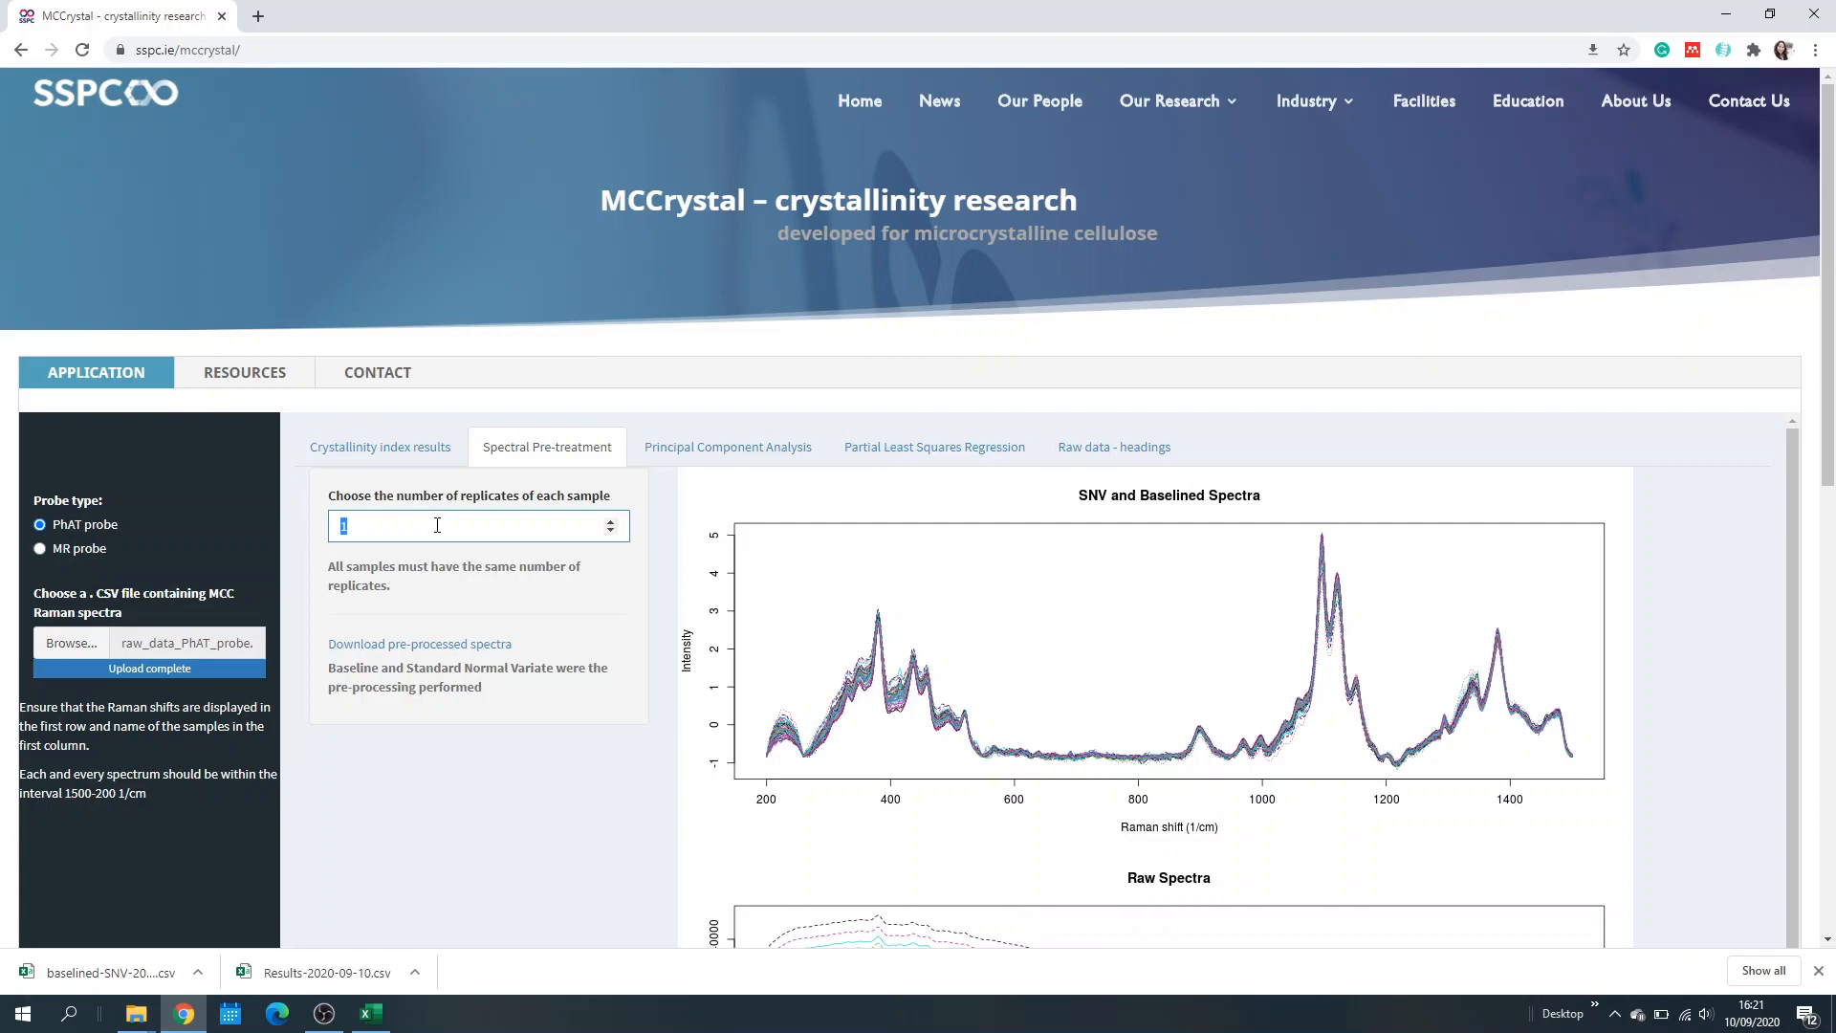
type("30")
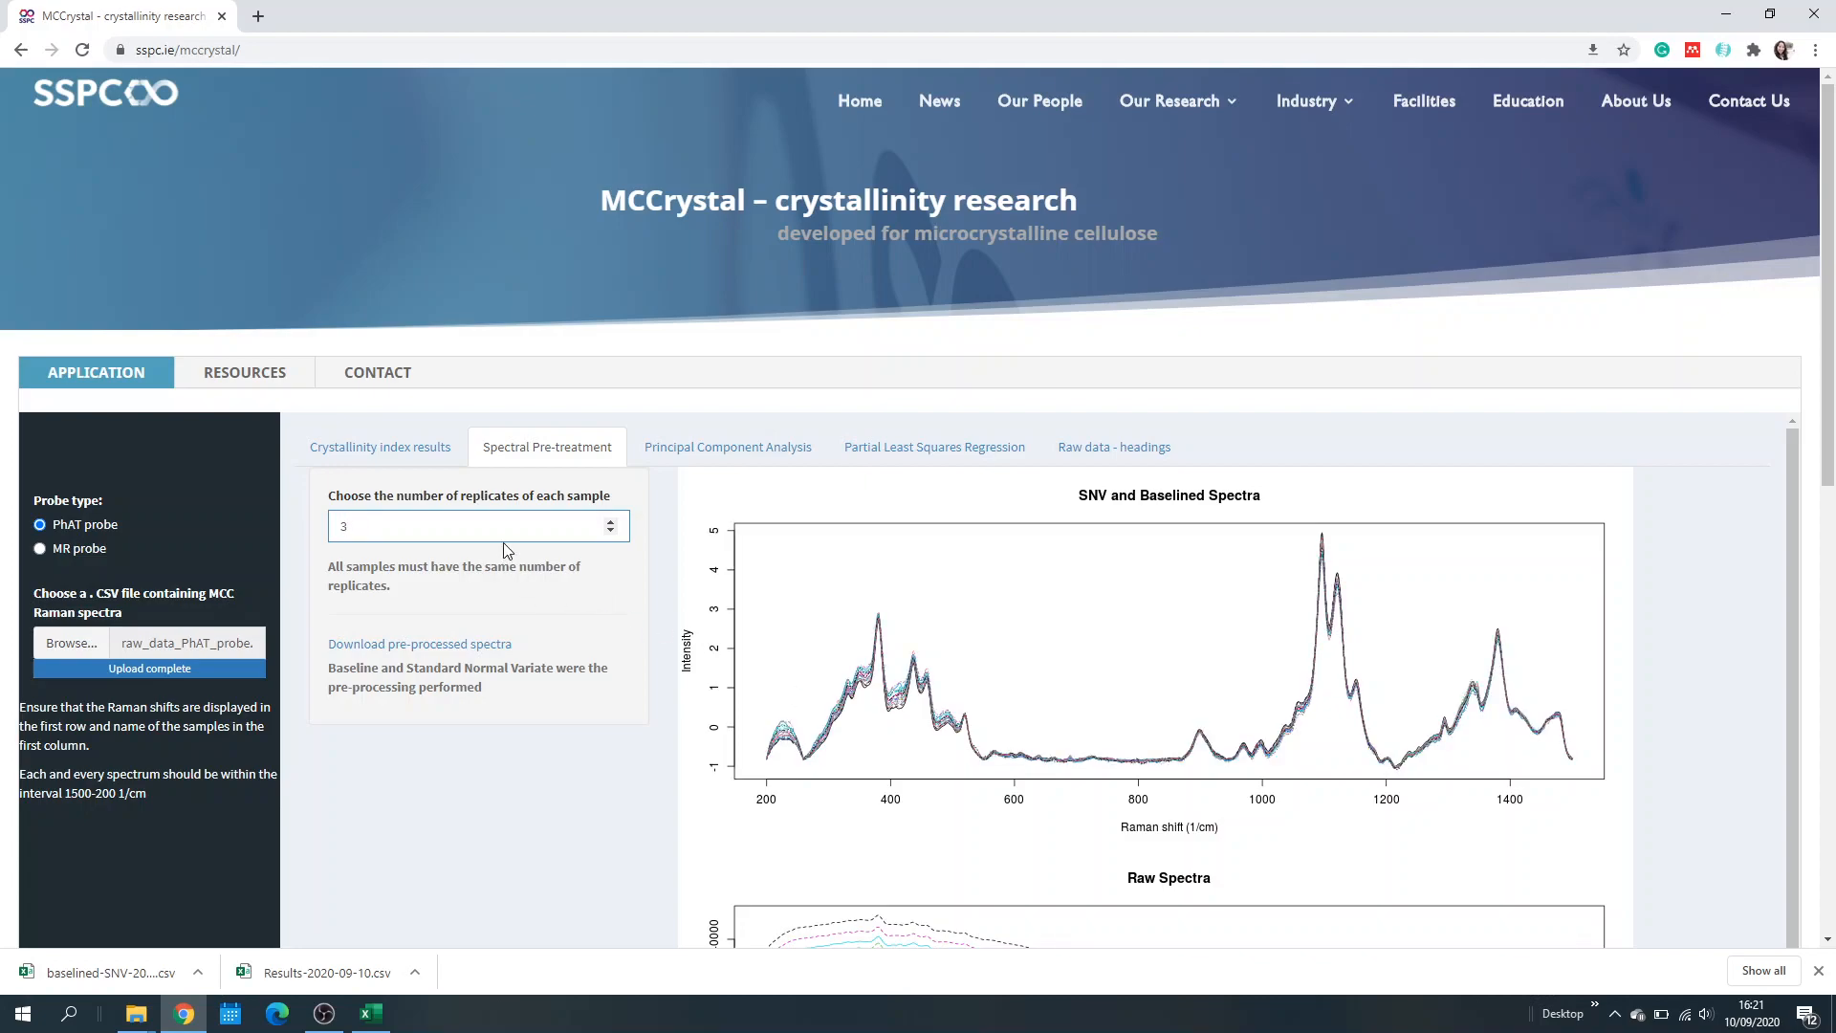
left_click_drag(394, 527, 228, 527)
type("40")
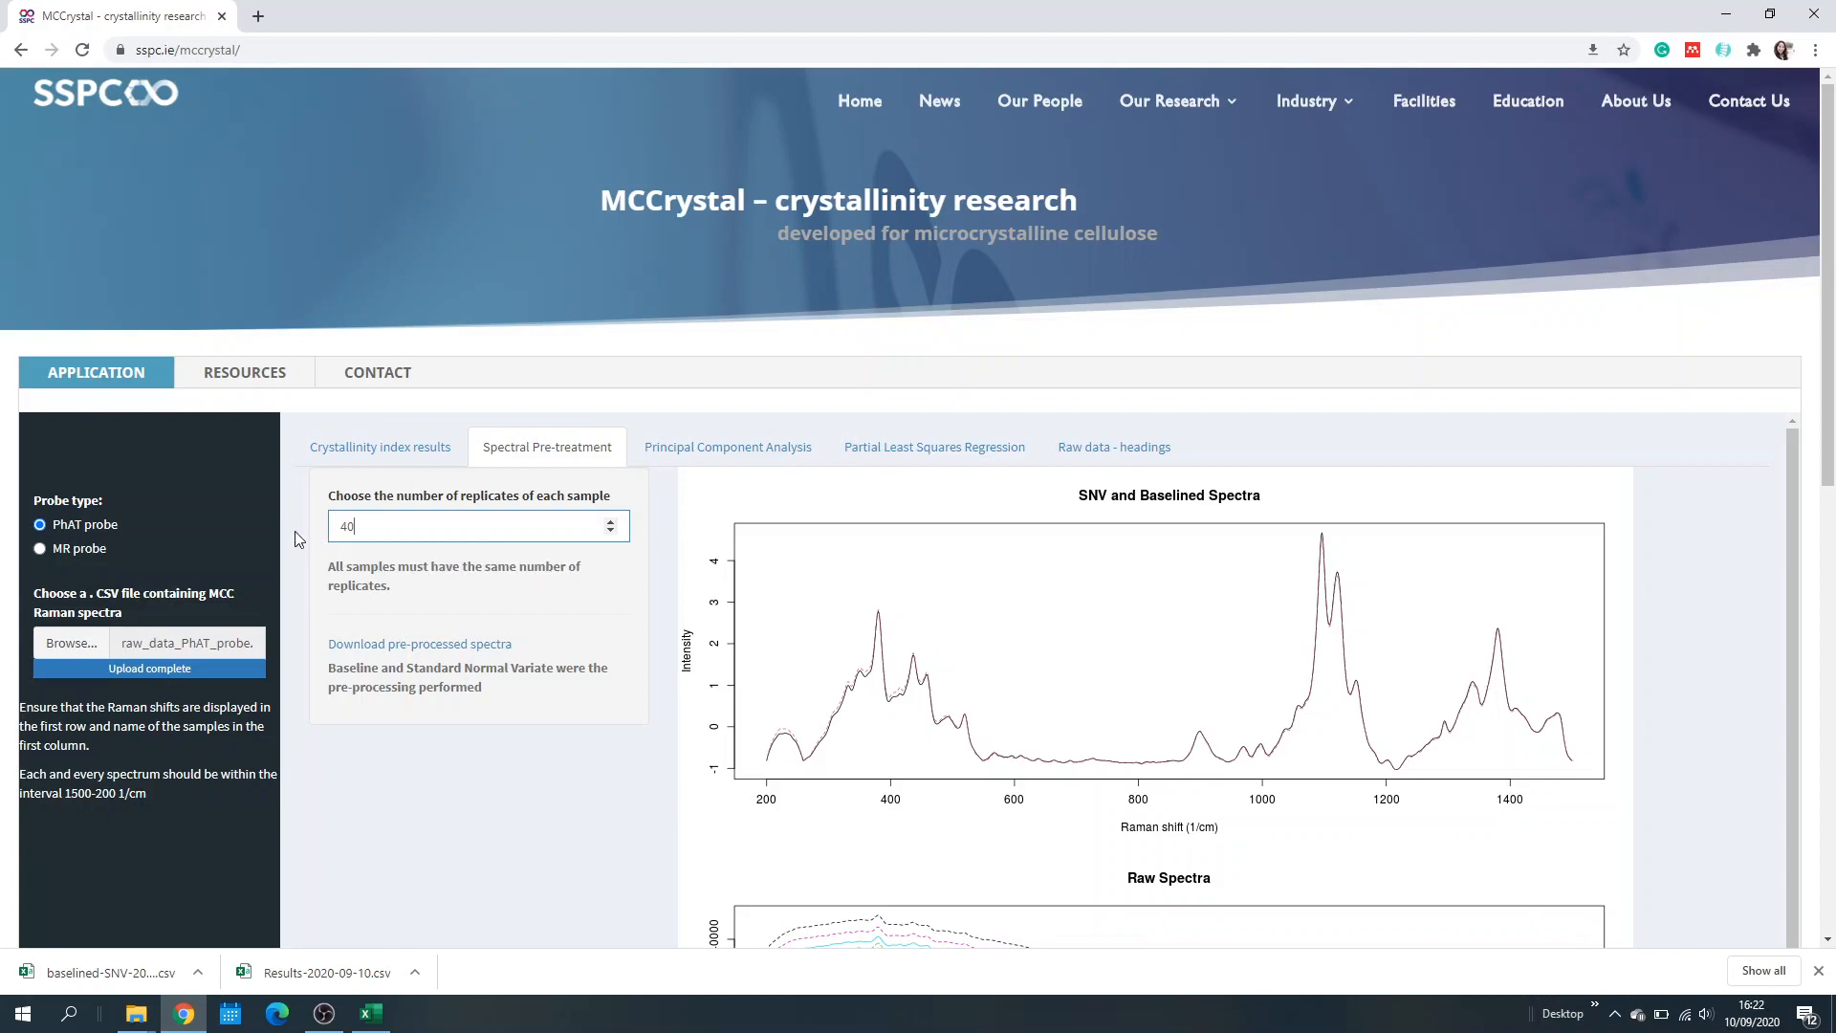
left_click_drag(383, 530, 286, 523)
type("2")
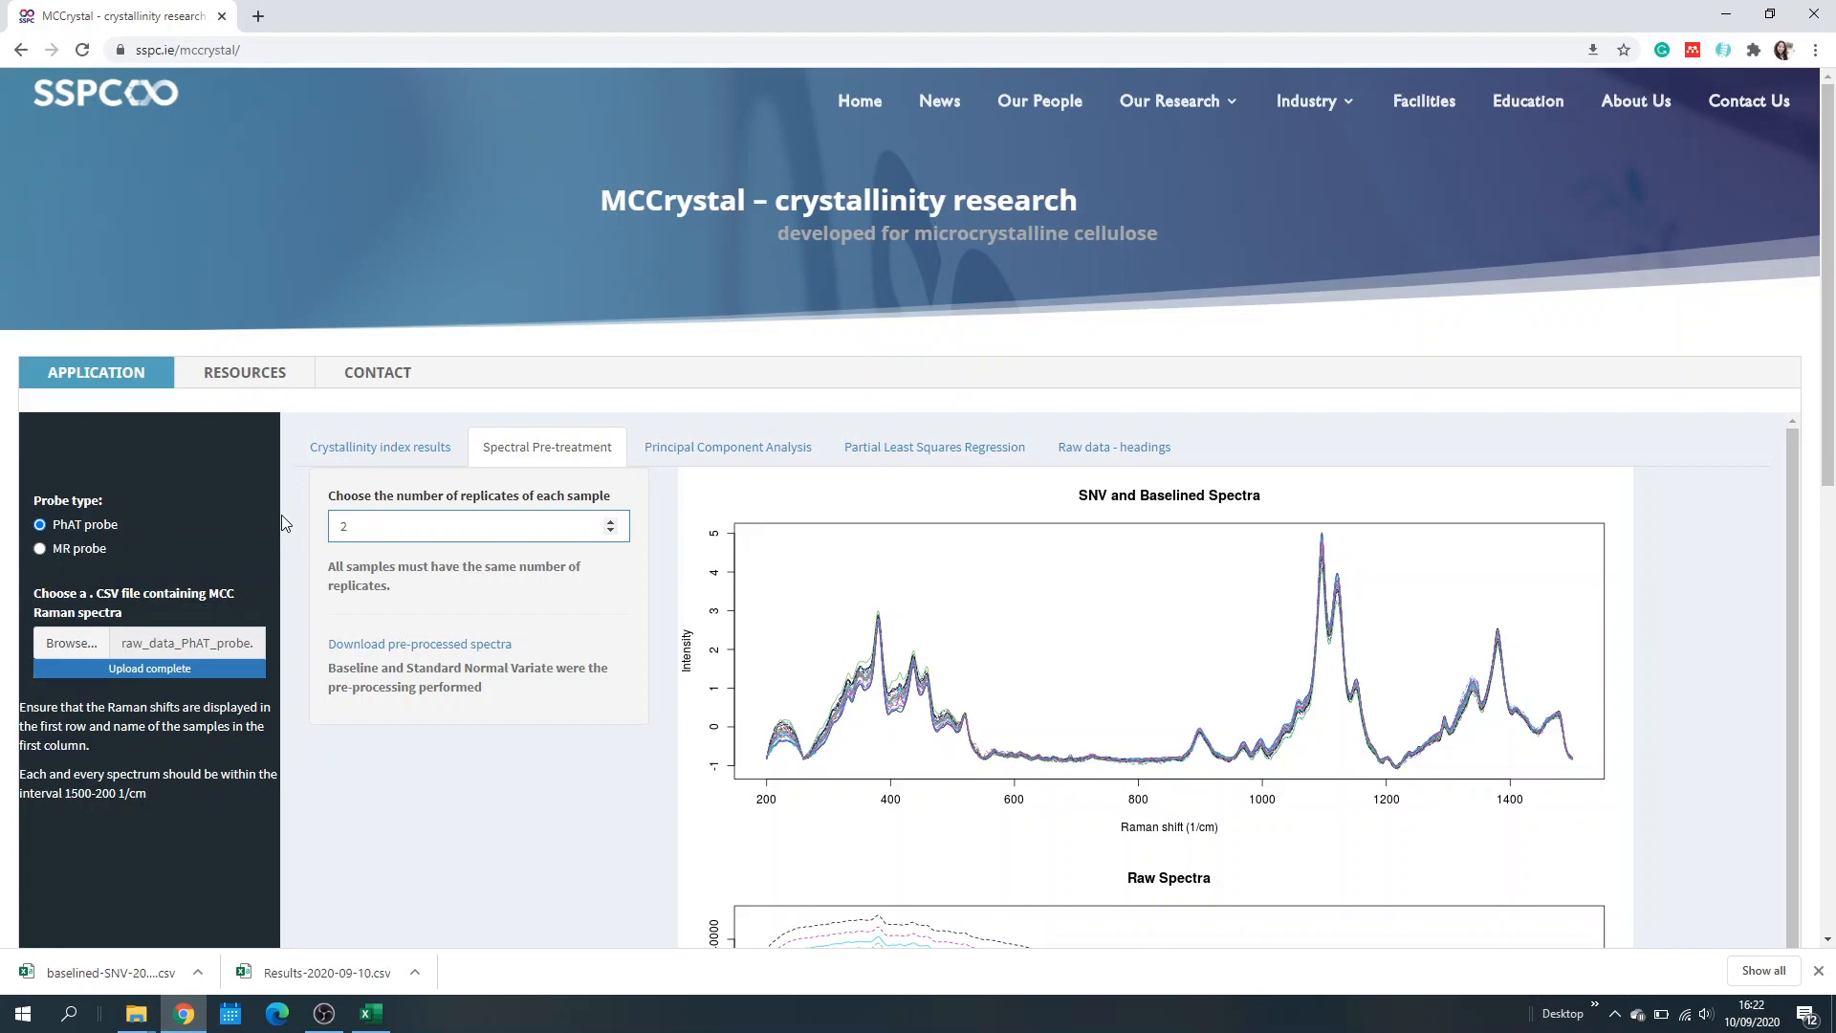
type("1")
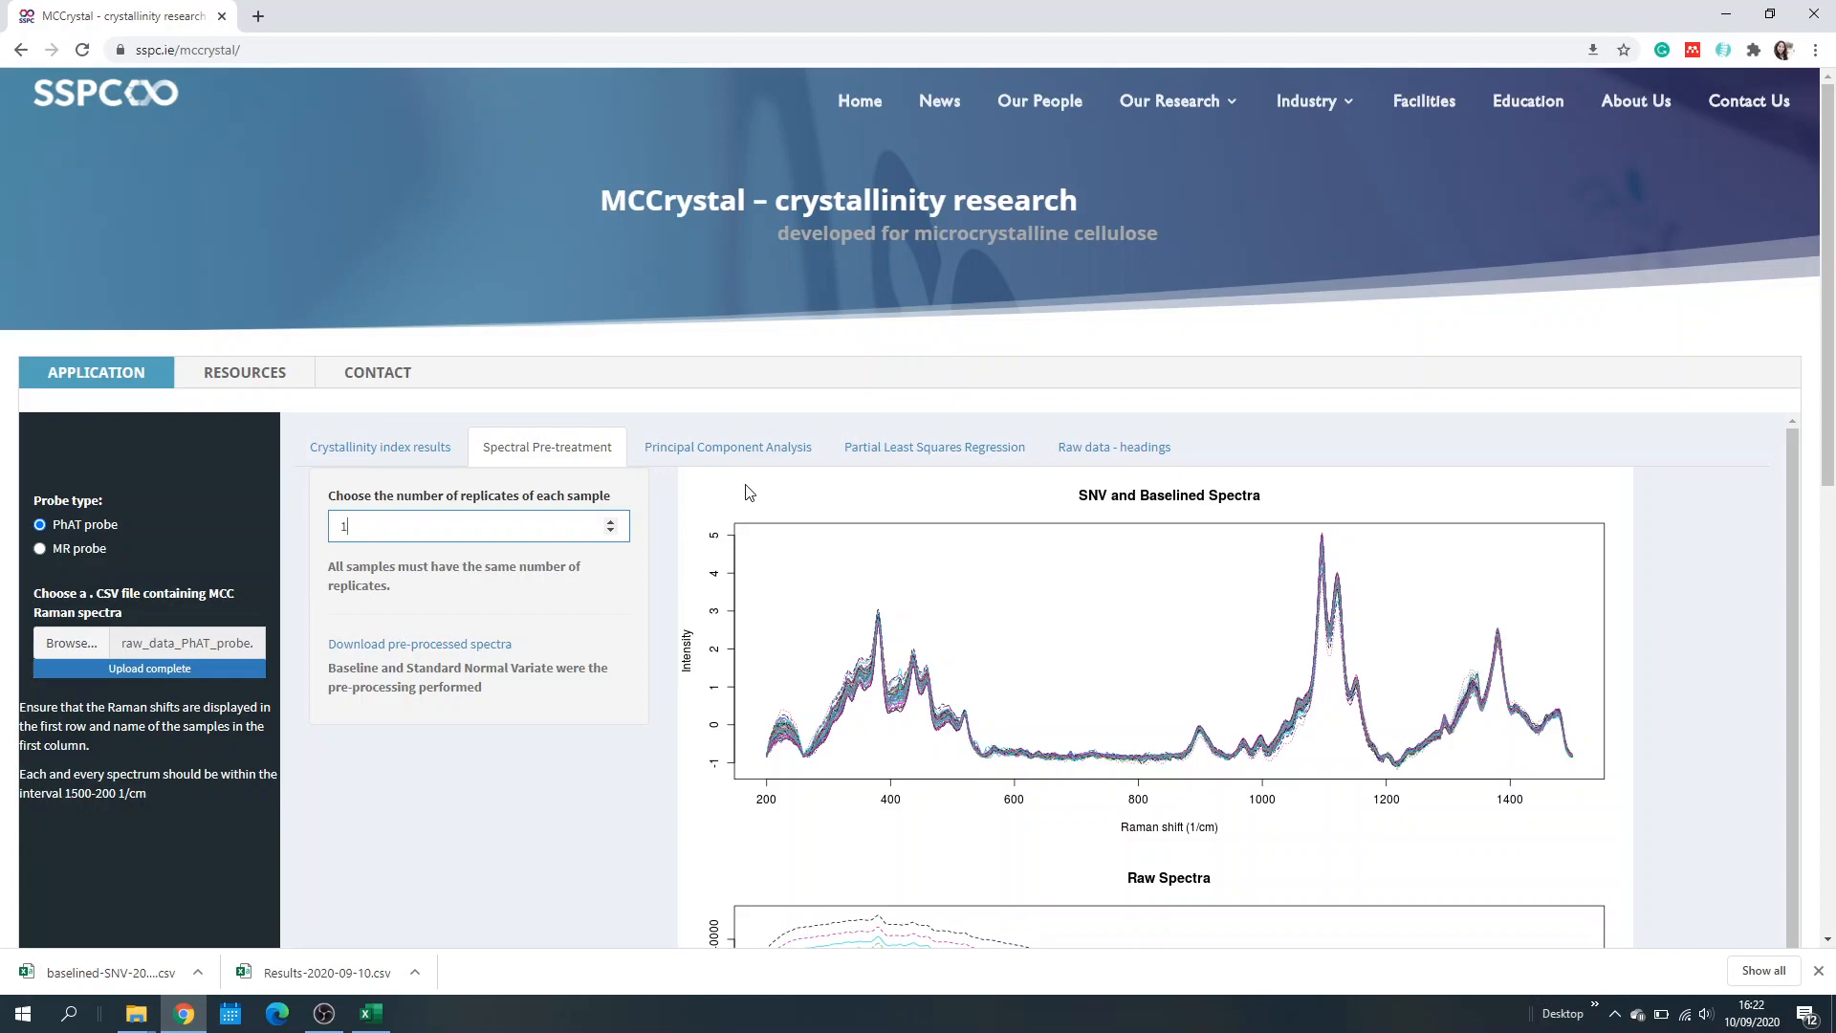
Step: View the Principal Component Analysis scores plot with component 3 on the y-axis, and set the y-axis back to component 2
left_click(727, 450)
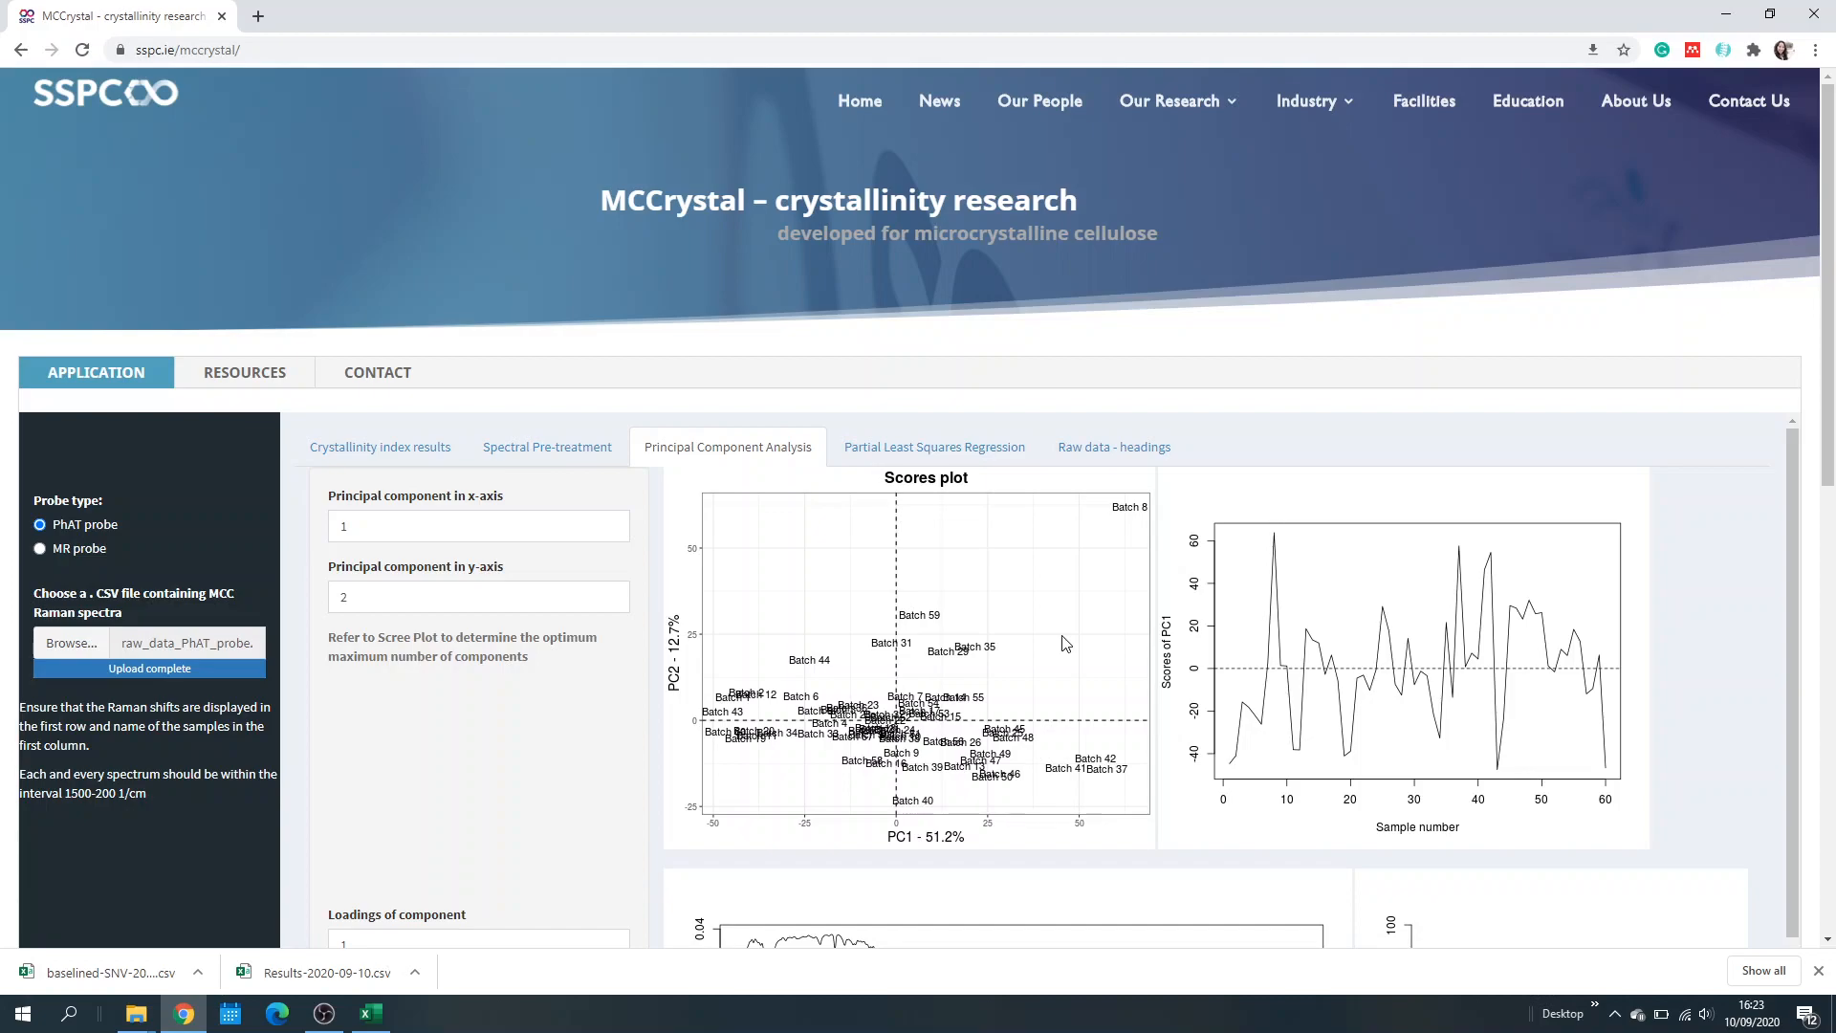
left_click(417, 597)
key("Up")
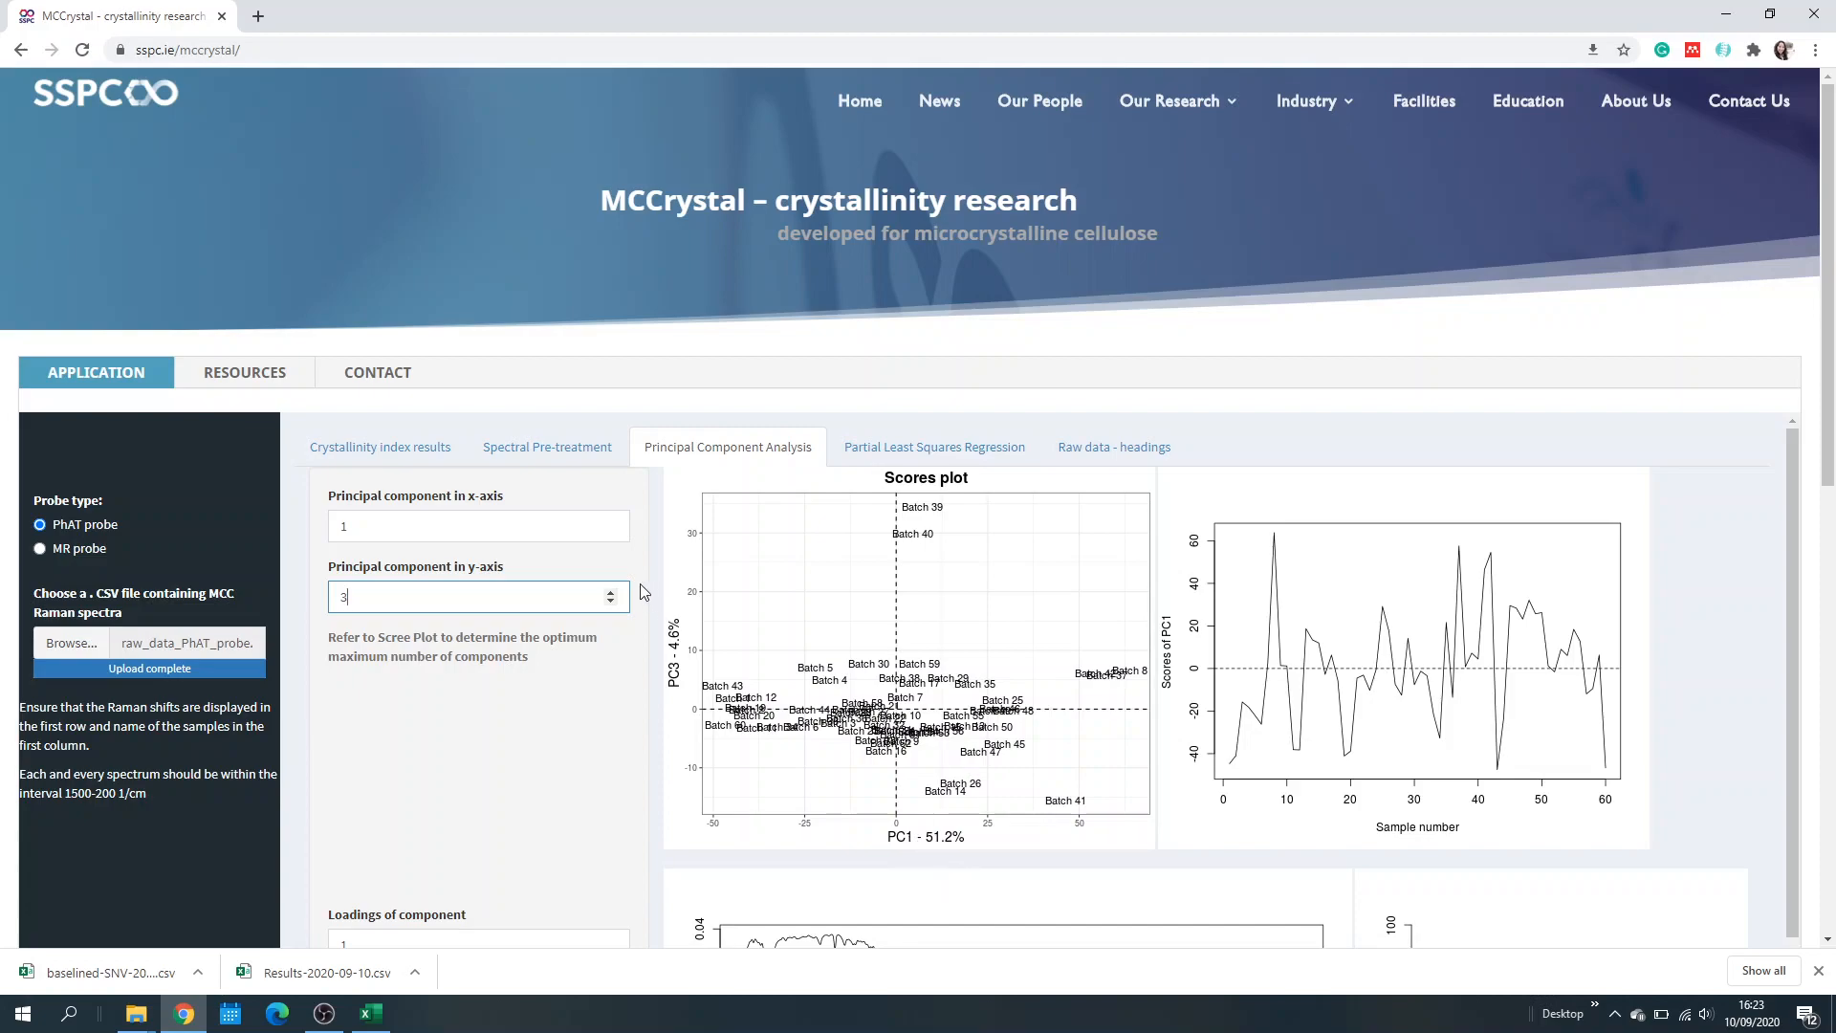
key("BackSpace")
type("2")
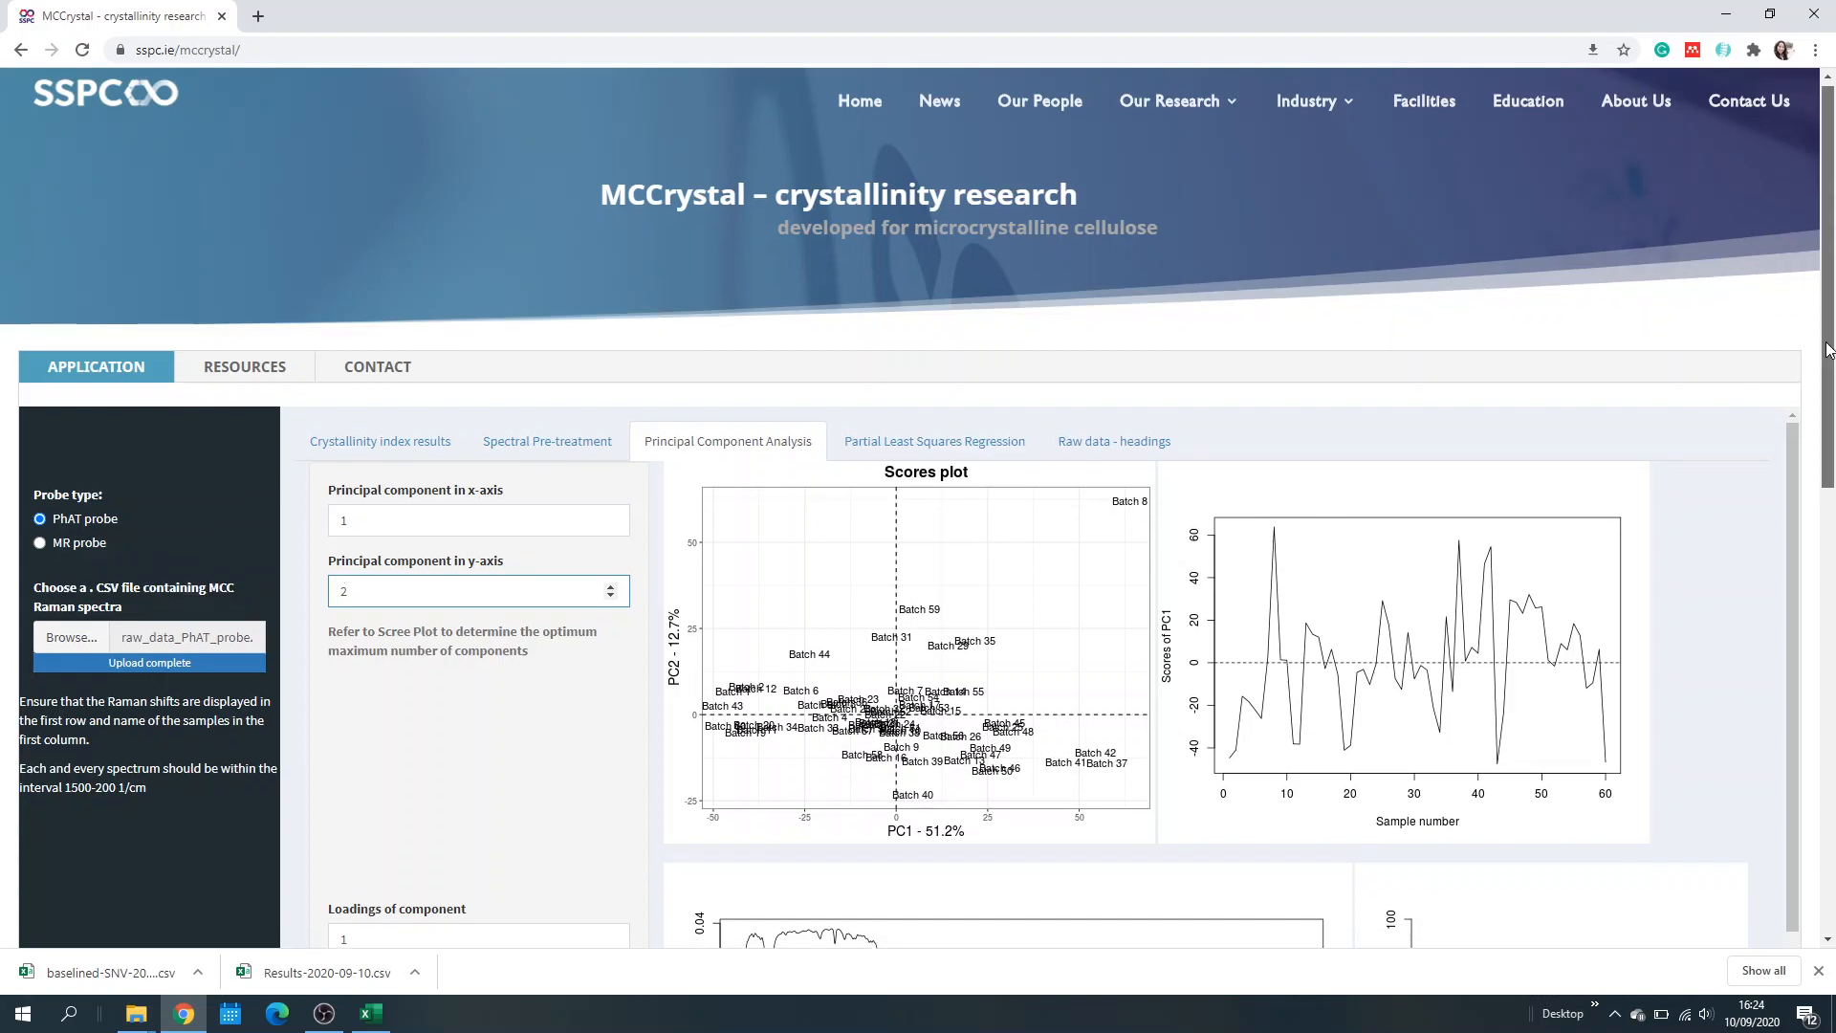
Step: Examine the correlation loadings plot and the explained variance of each component in the Principal Component Analysis results
scroll(1828, 340, "down", 1)
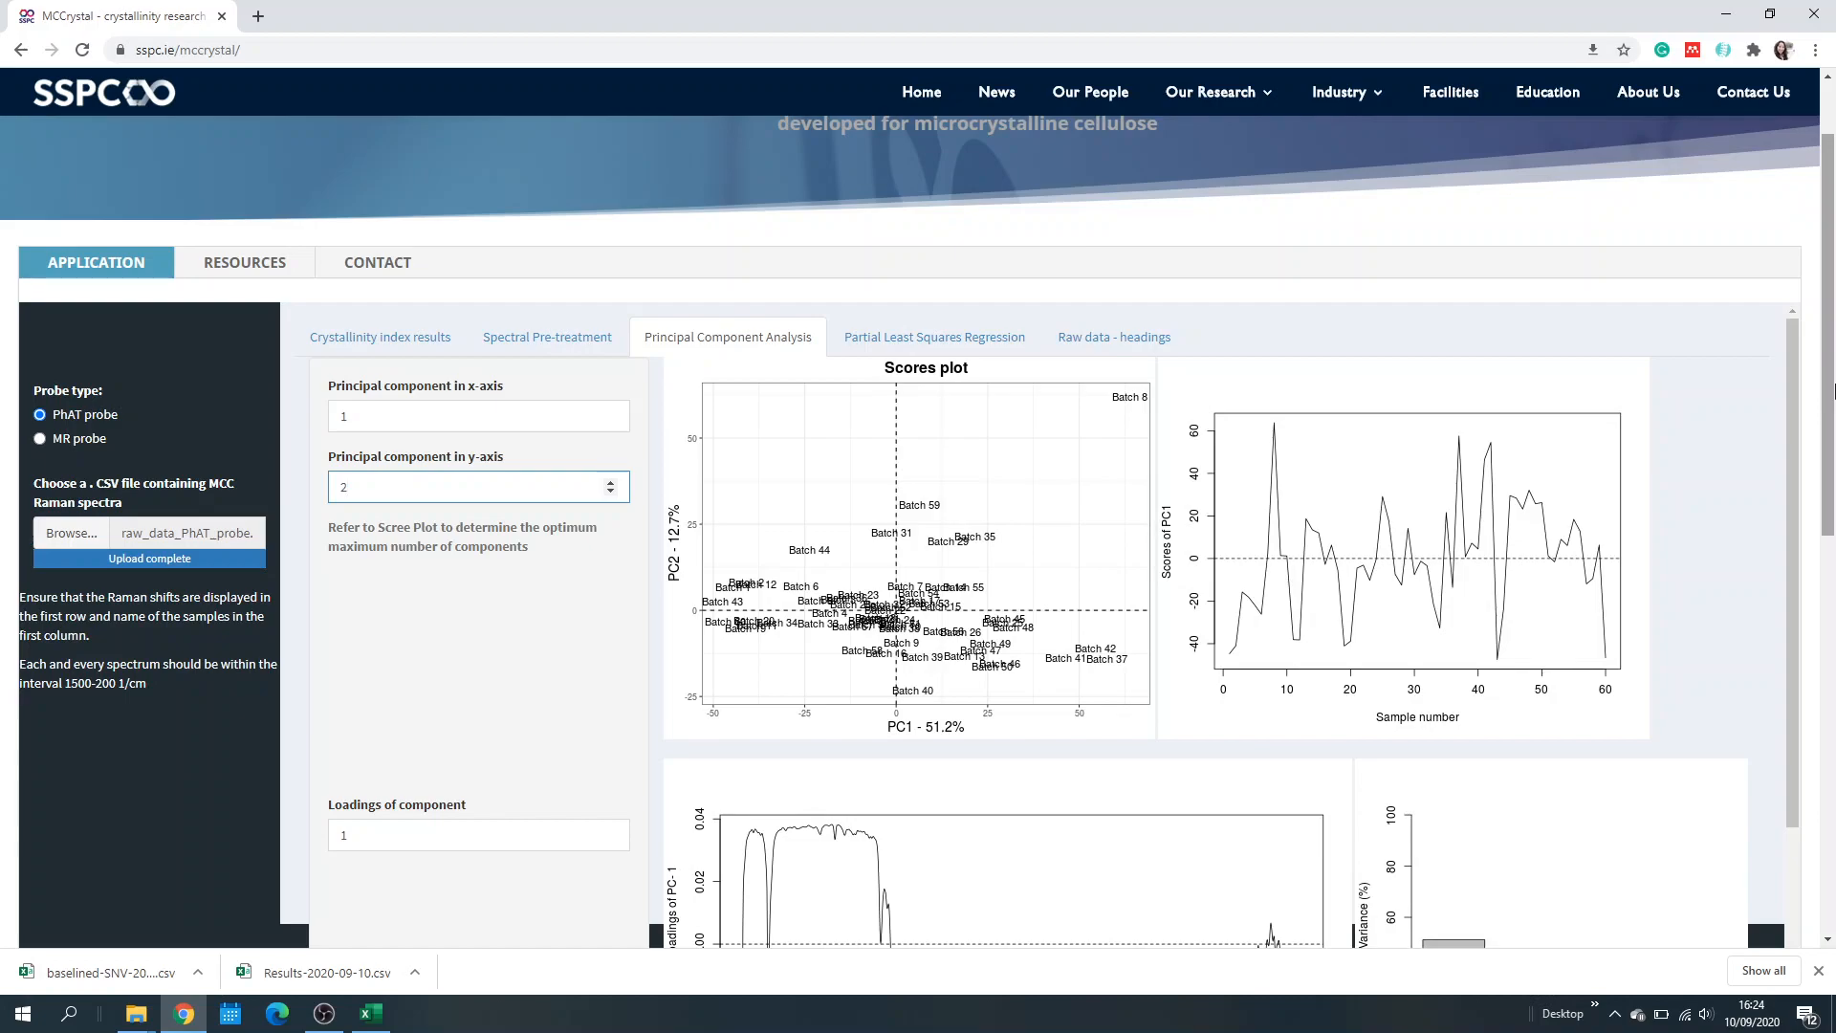
left_click_drag(1831, 490, 1808, 637)
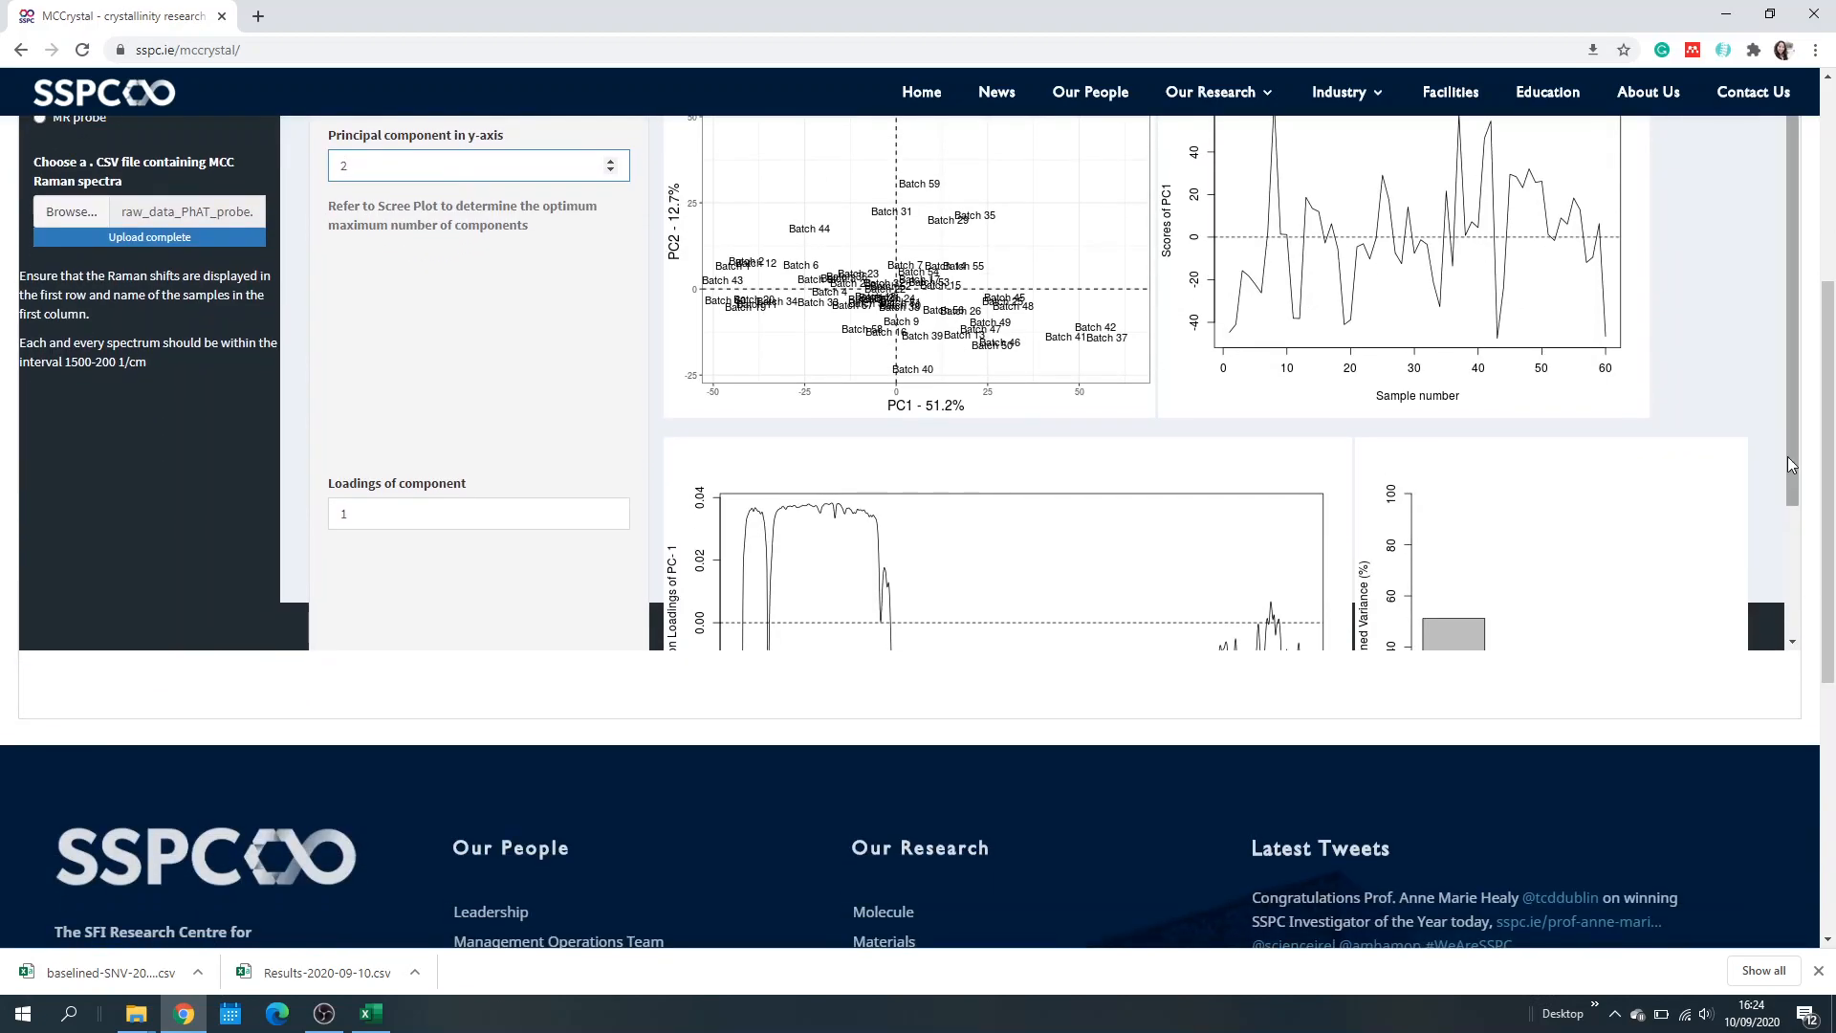
left_click(1788, 573)
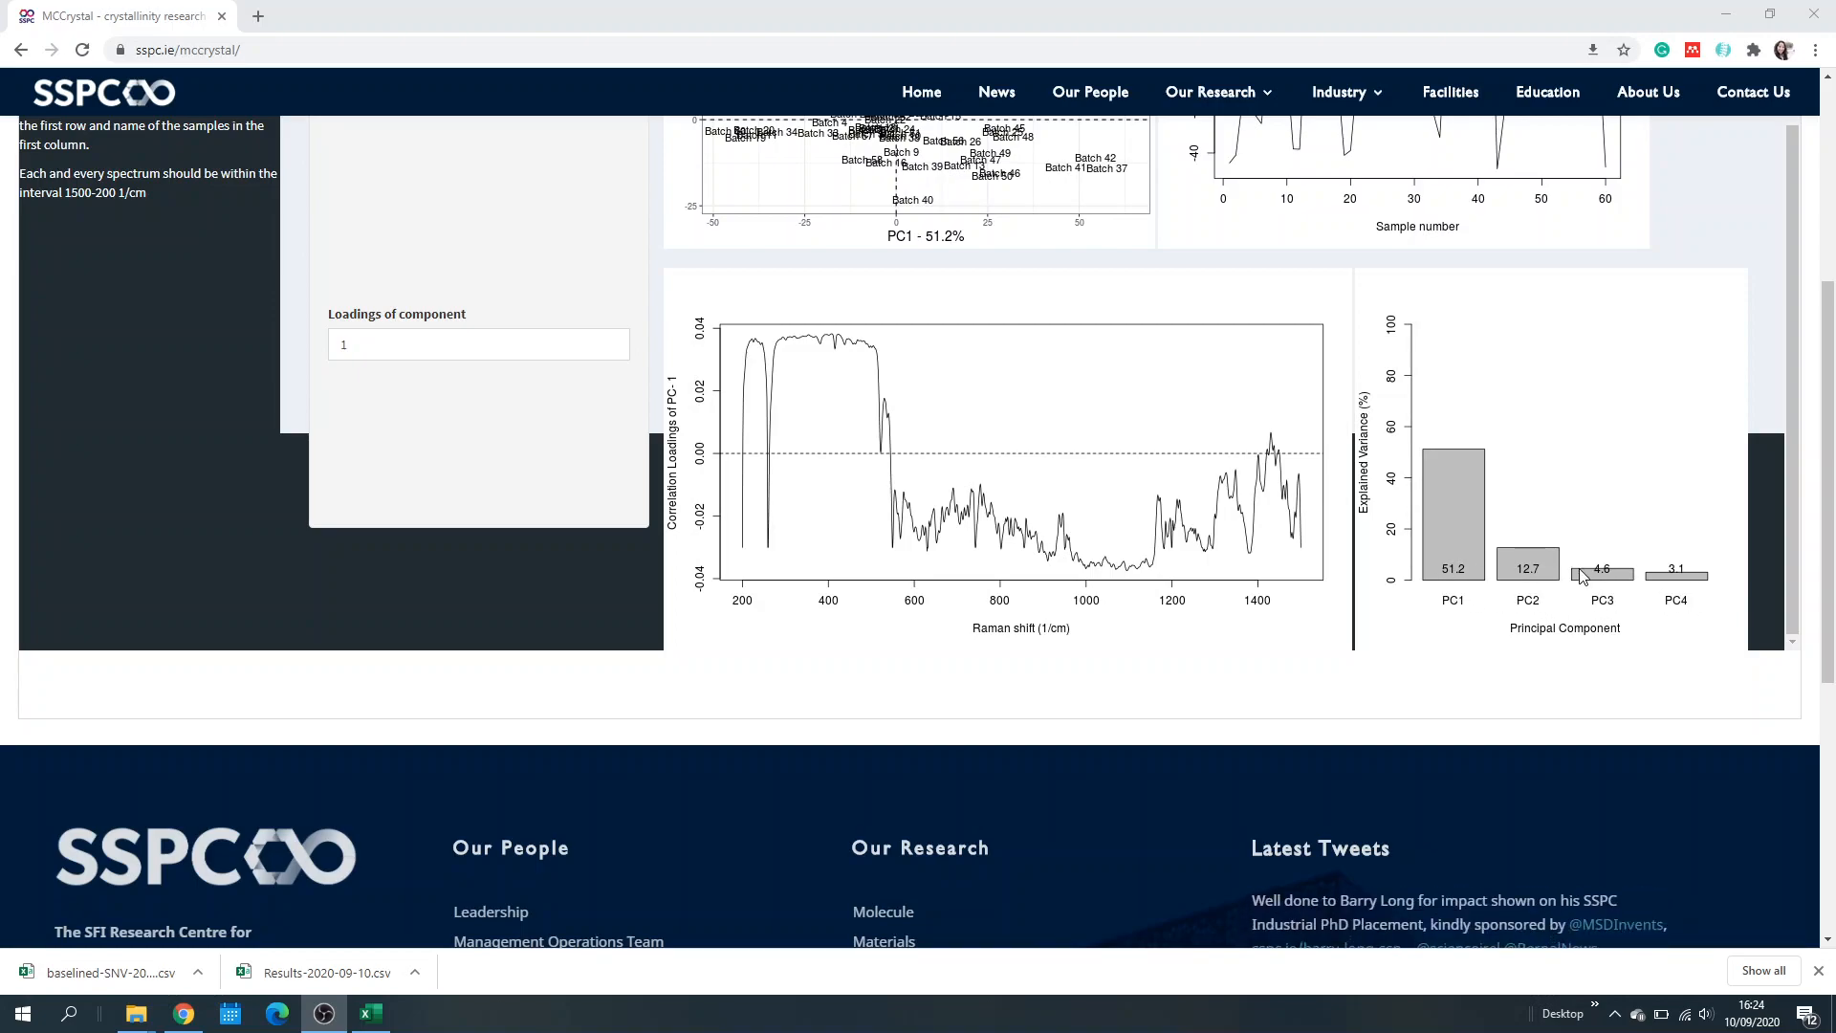
left_click_drag(1829, 600, 1830, 491)
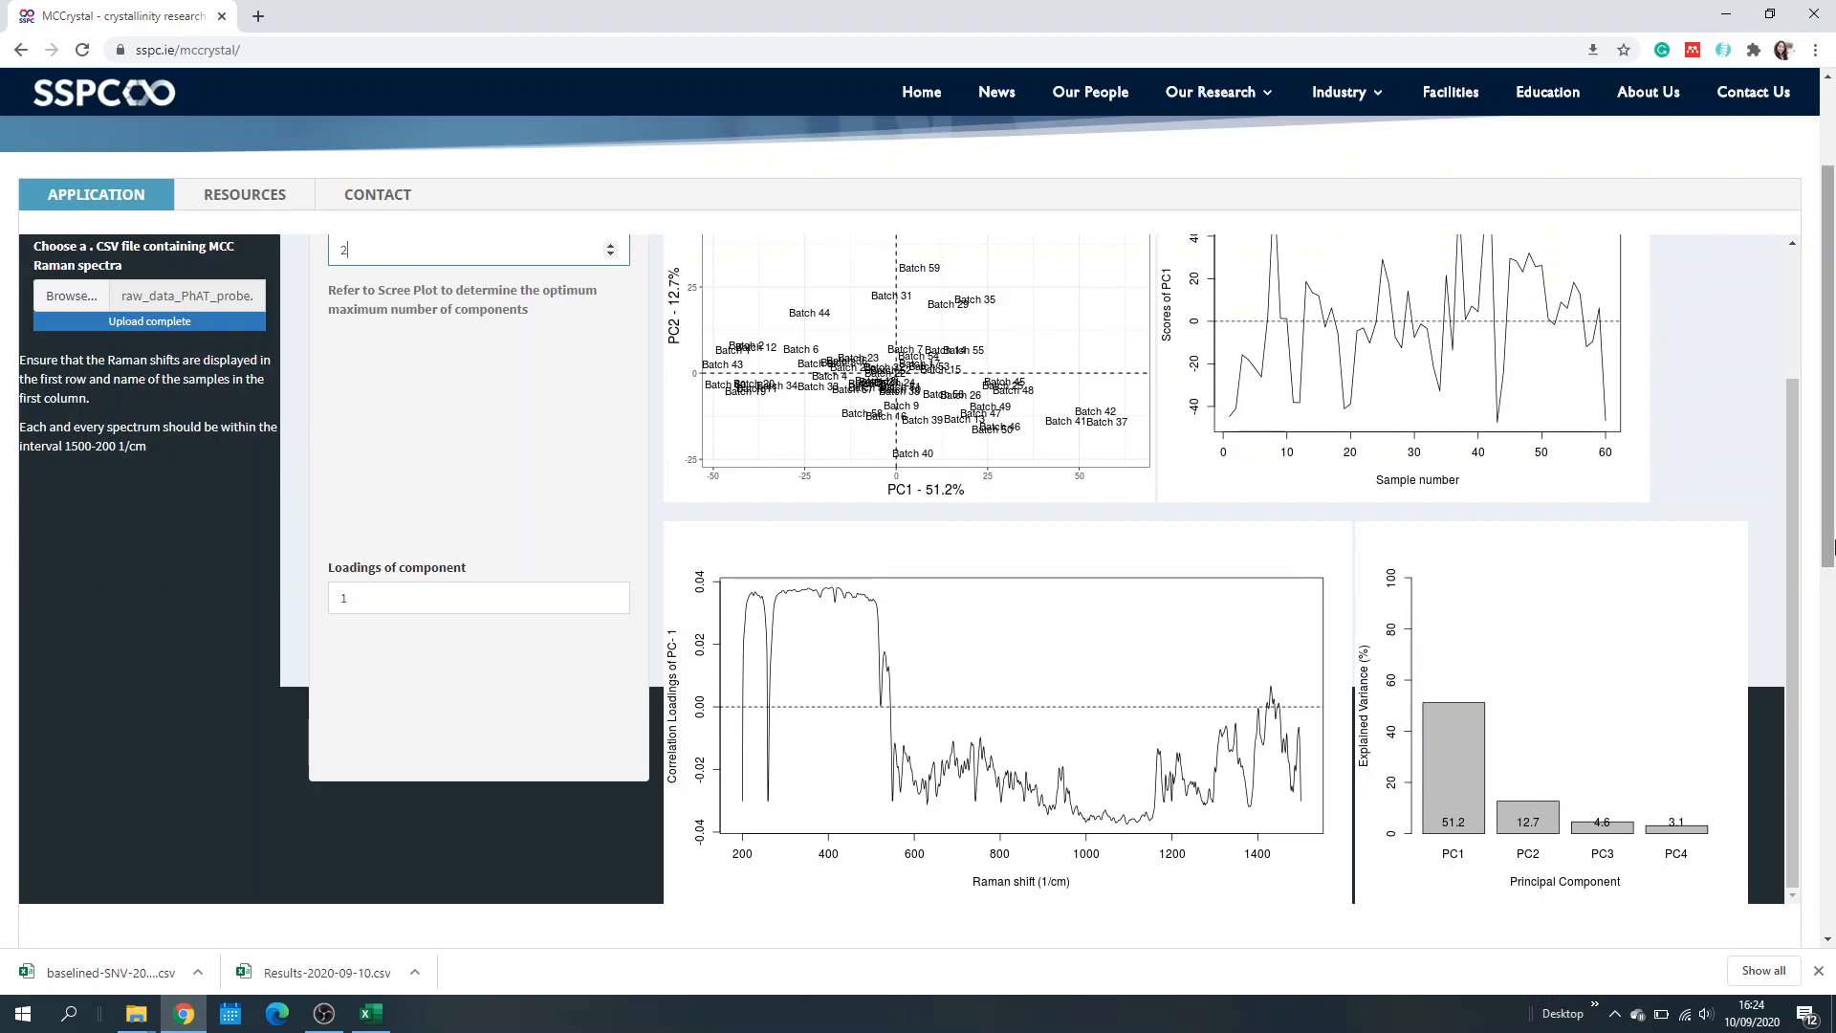
scroll(1833, 548, "up", 2)
left_click_drag(1795, 639, 1789, 491)
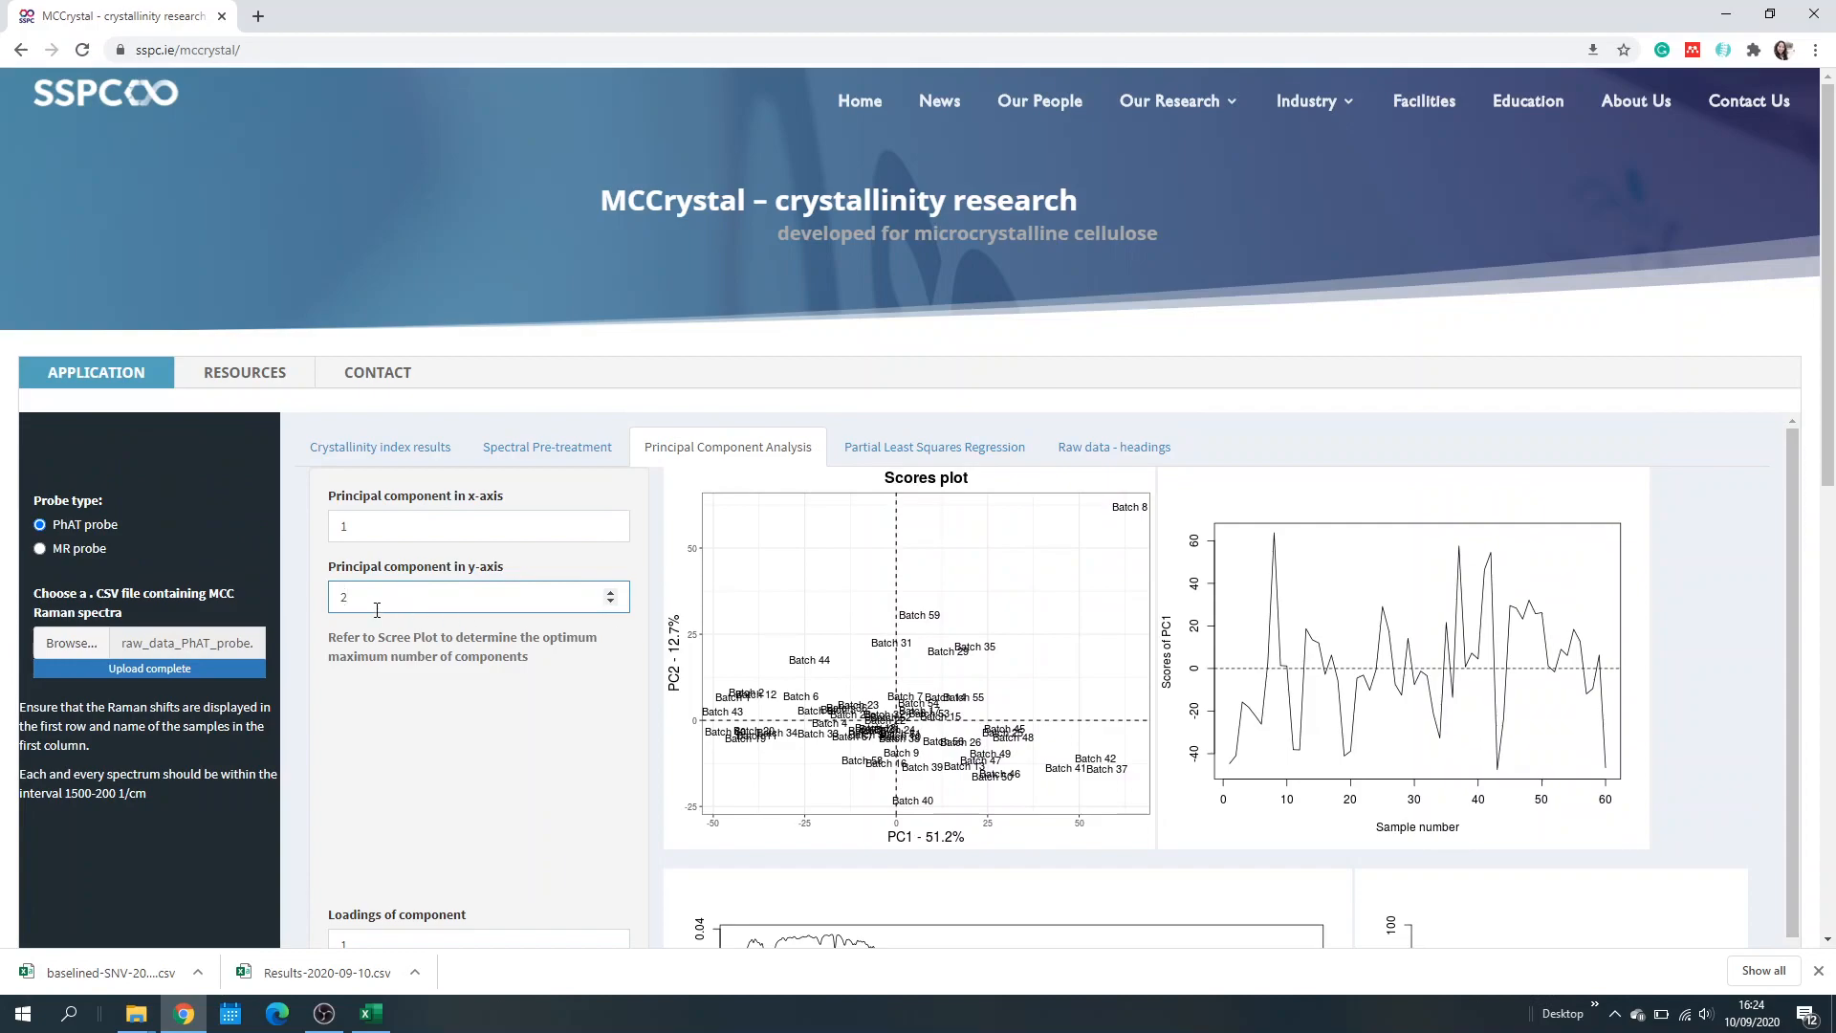
Step: View the scores plot with components 7 and 40 on the y-axis, and set the y-axis back to component 2
left_click_drag(379, 591, 222, 569)
type("7")
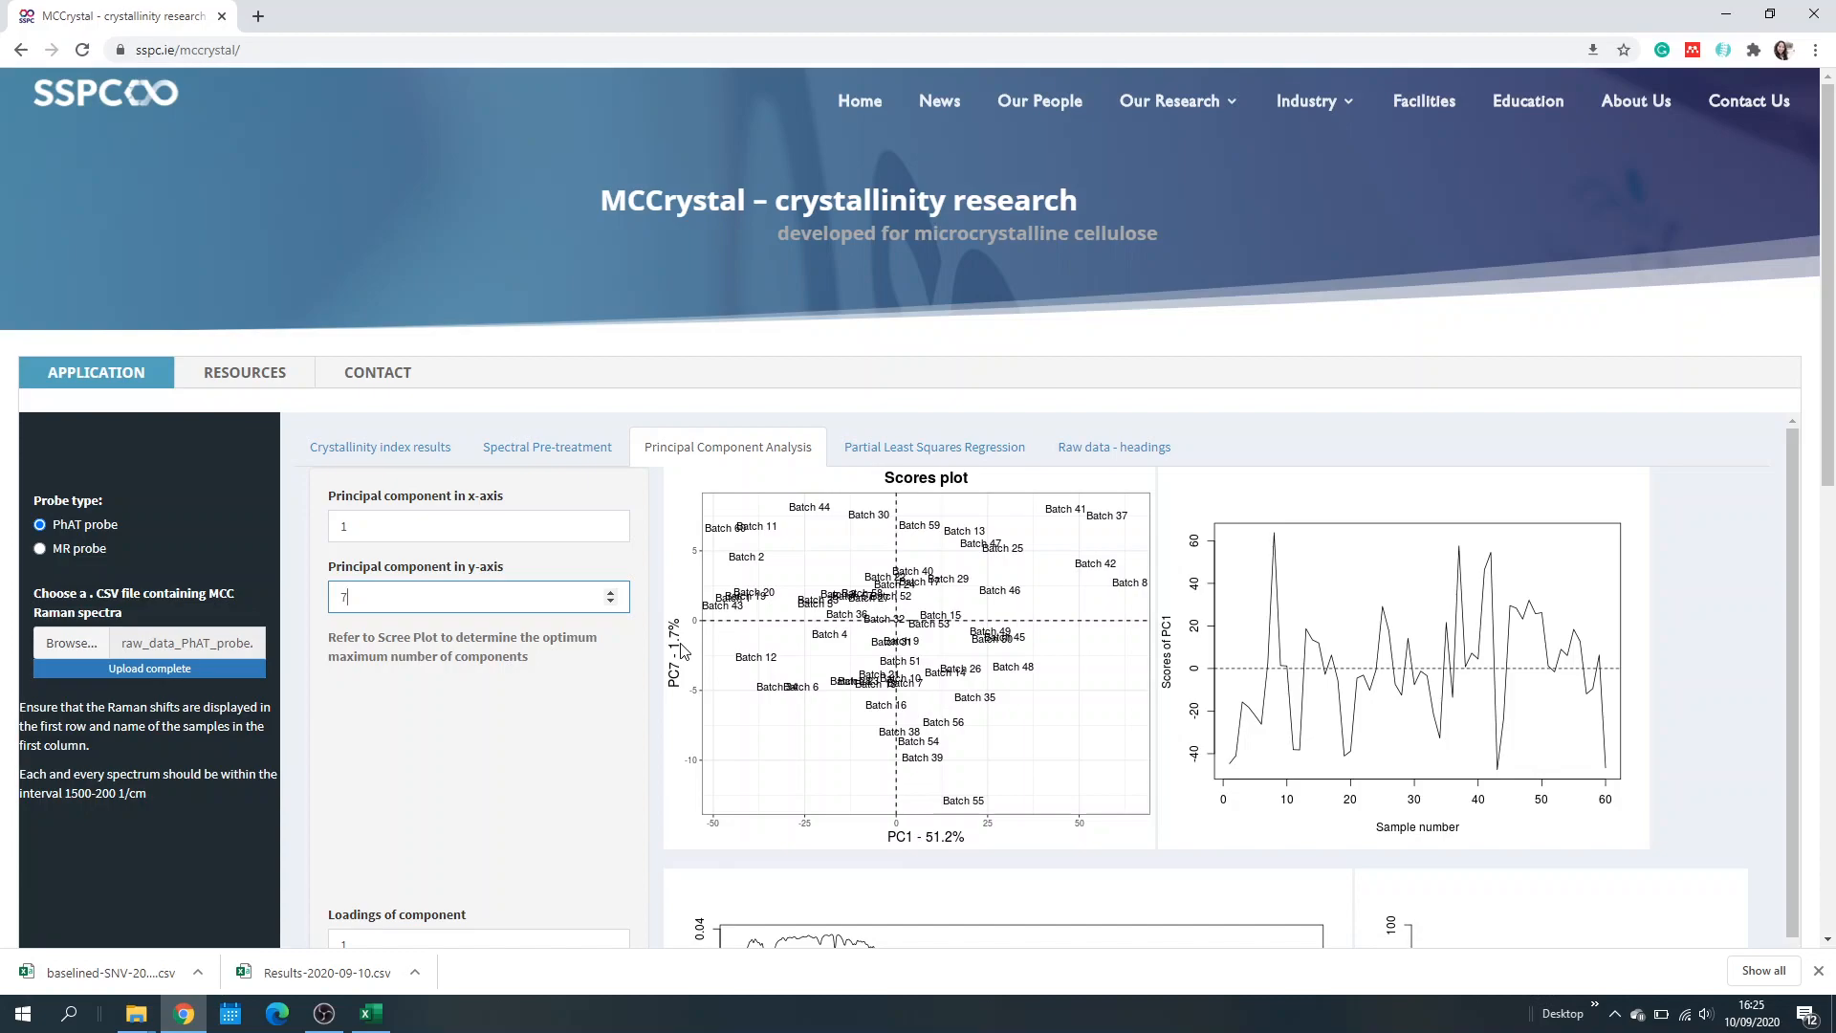
key("BackSpace")
type("40")
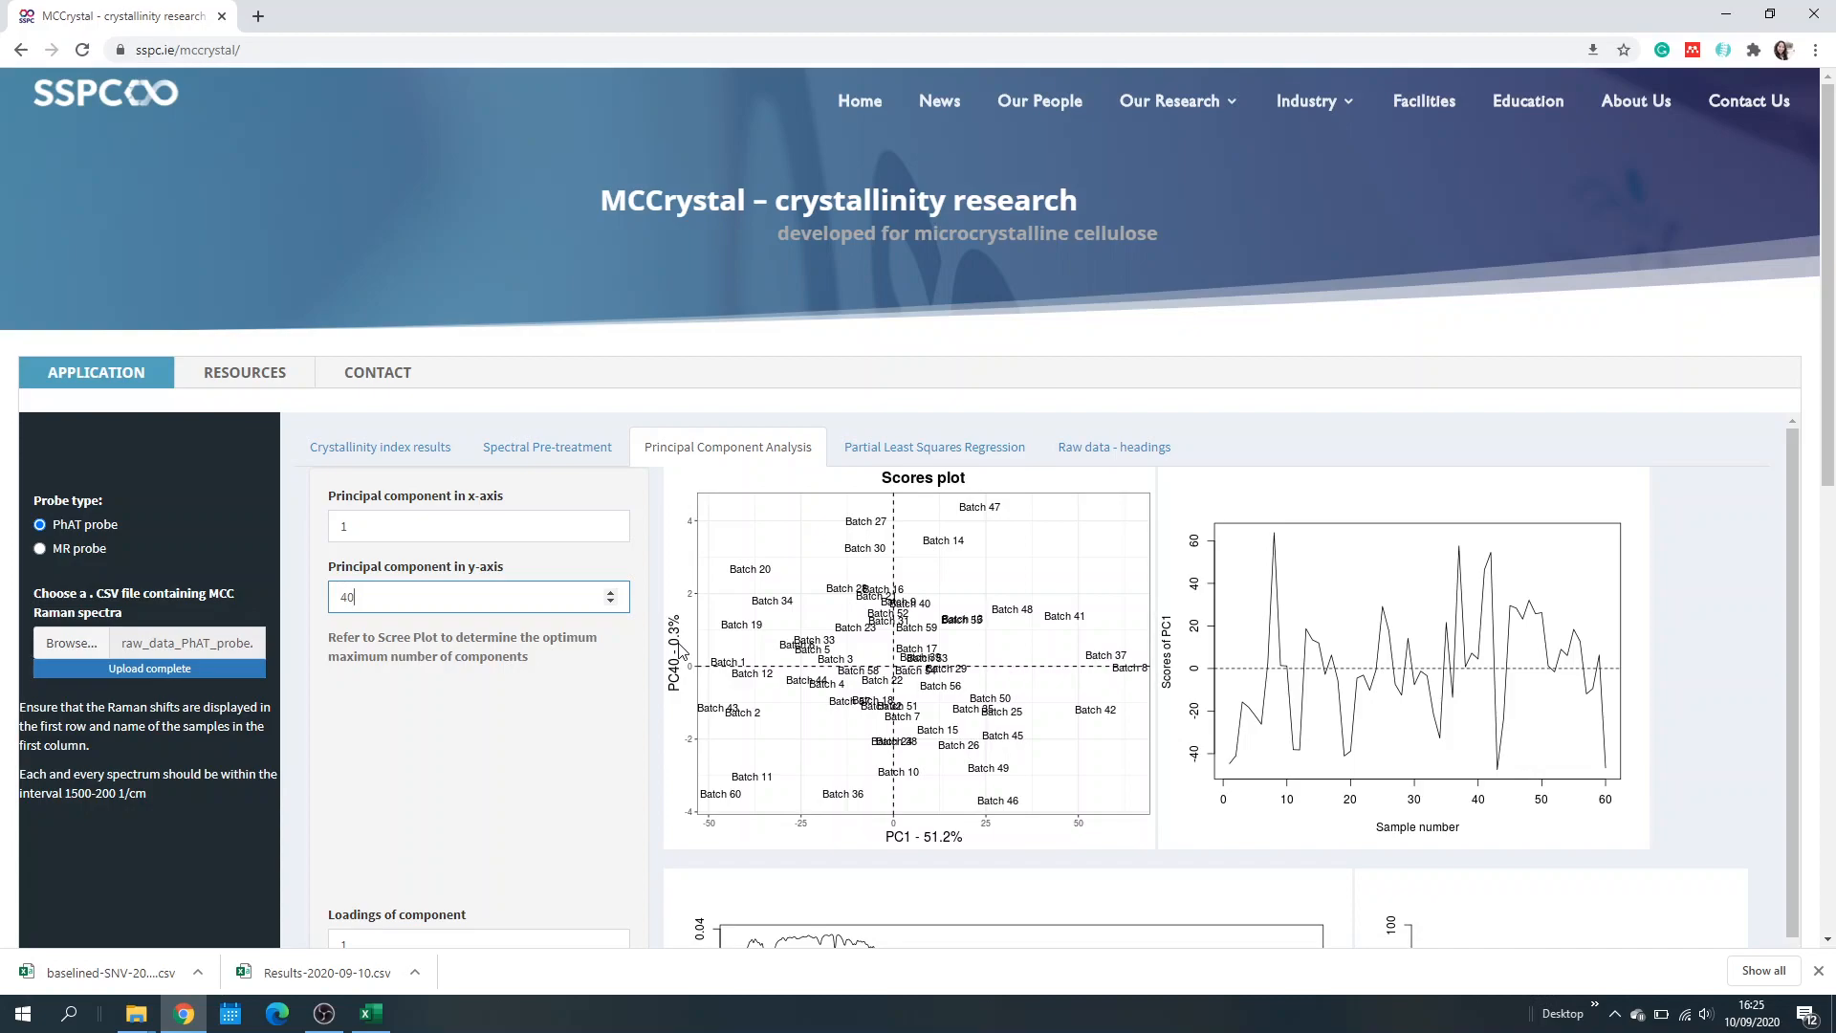
double_click(391, 601)
type("2")
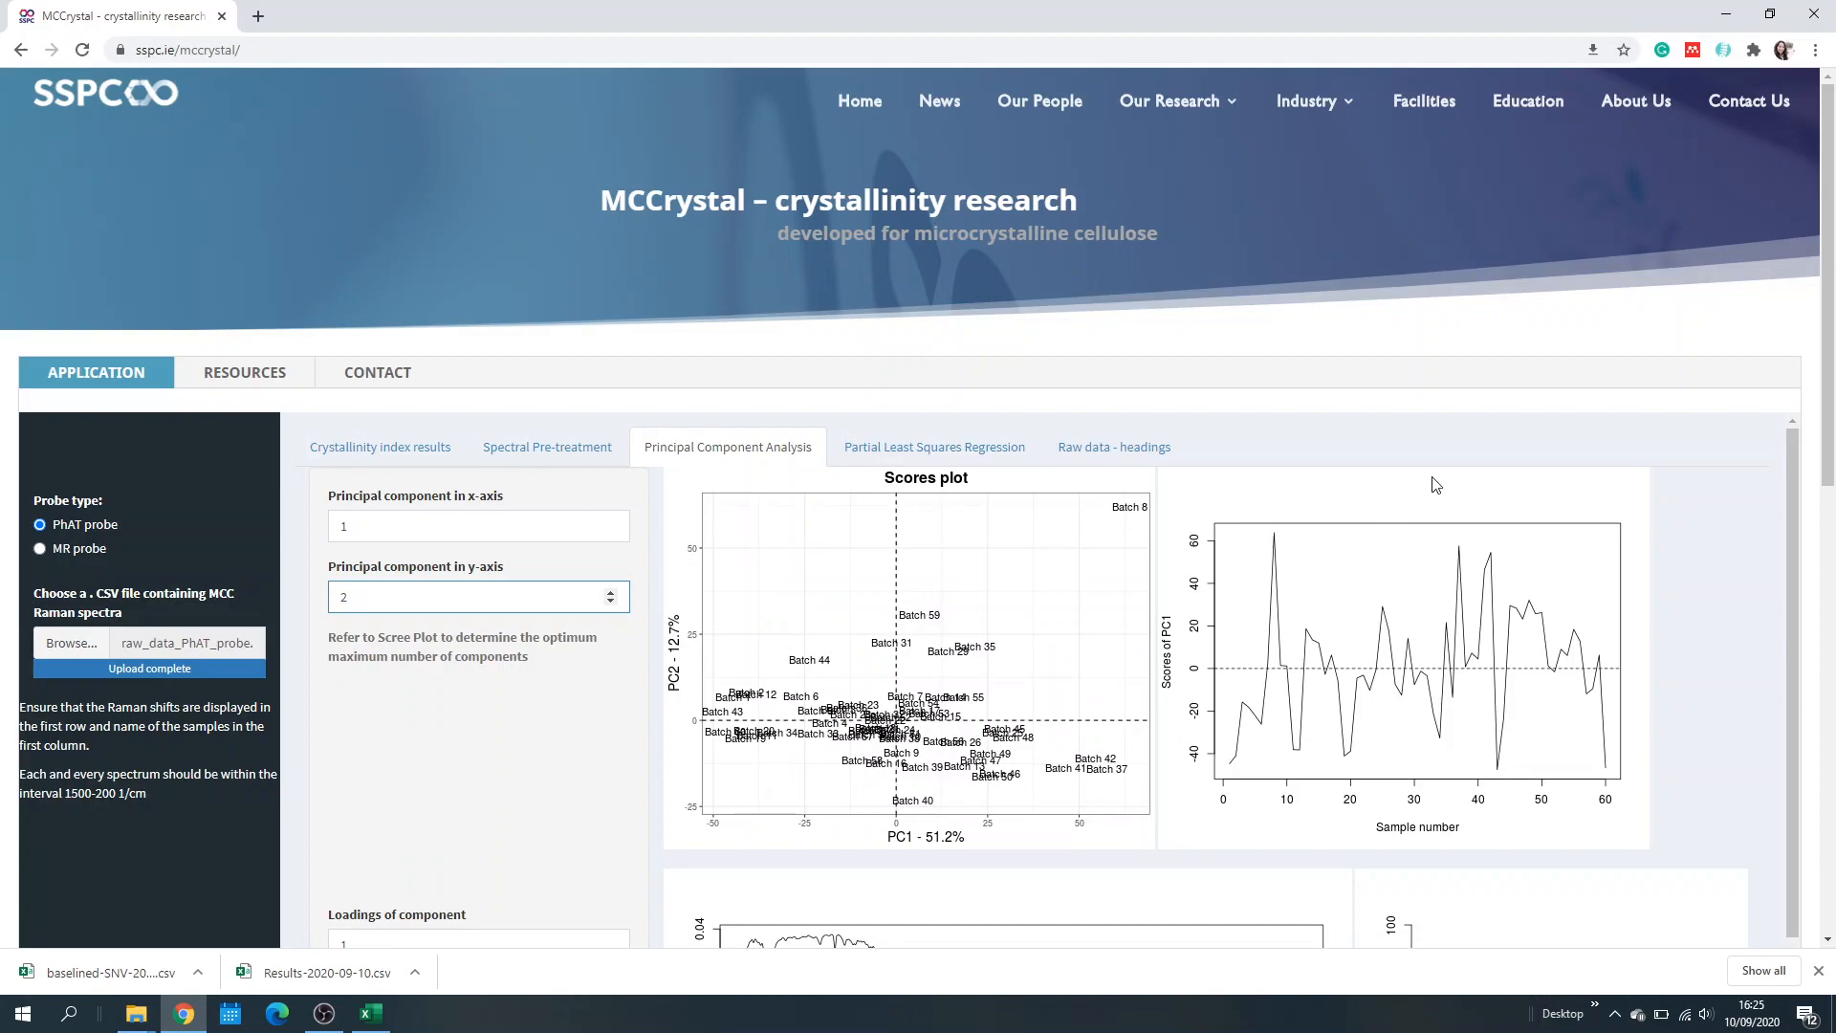
Step: View the correlation loadings plot for component 2, and set the loadings back to component 1
left_click_drag(1828, 394, 1770, 502)
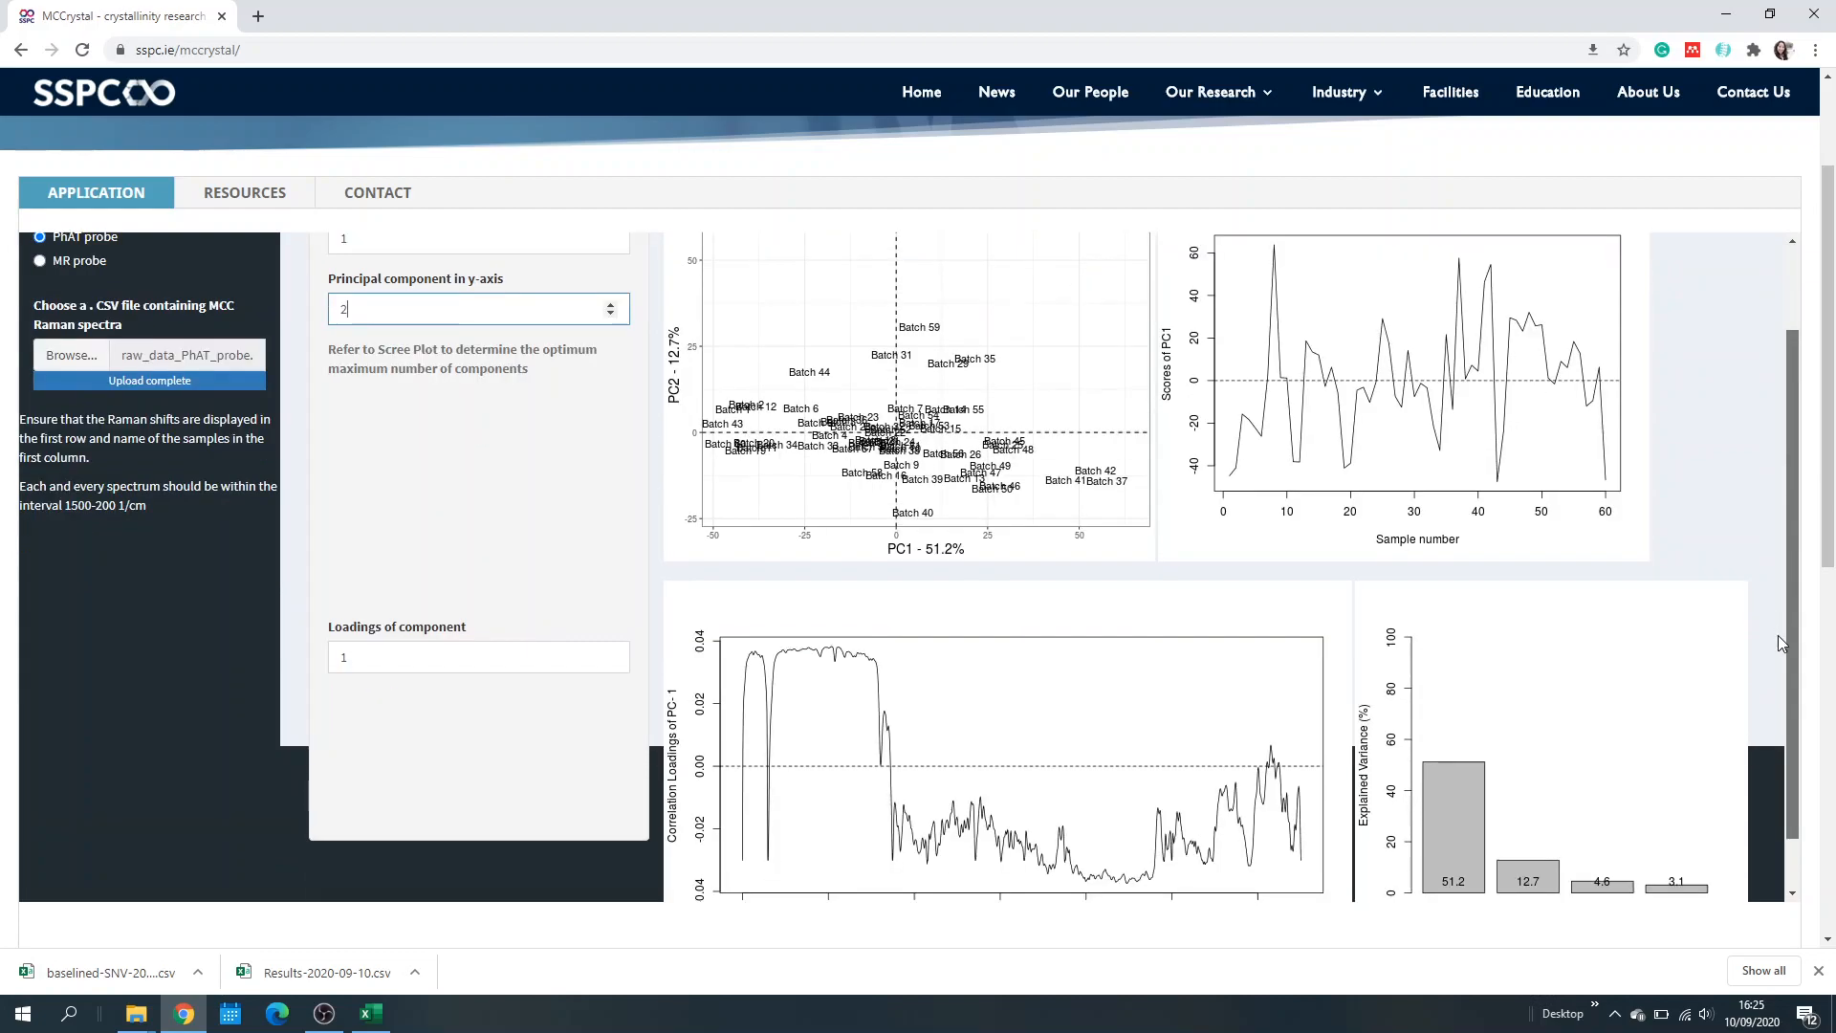
scroll(1777, 629, "down", 2)
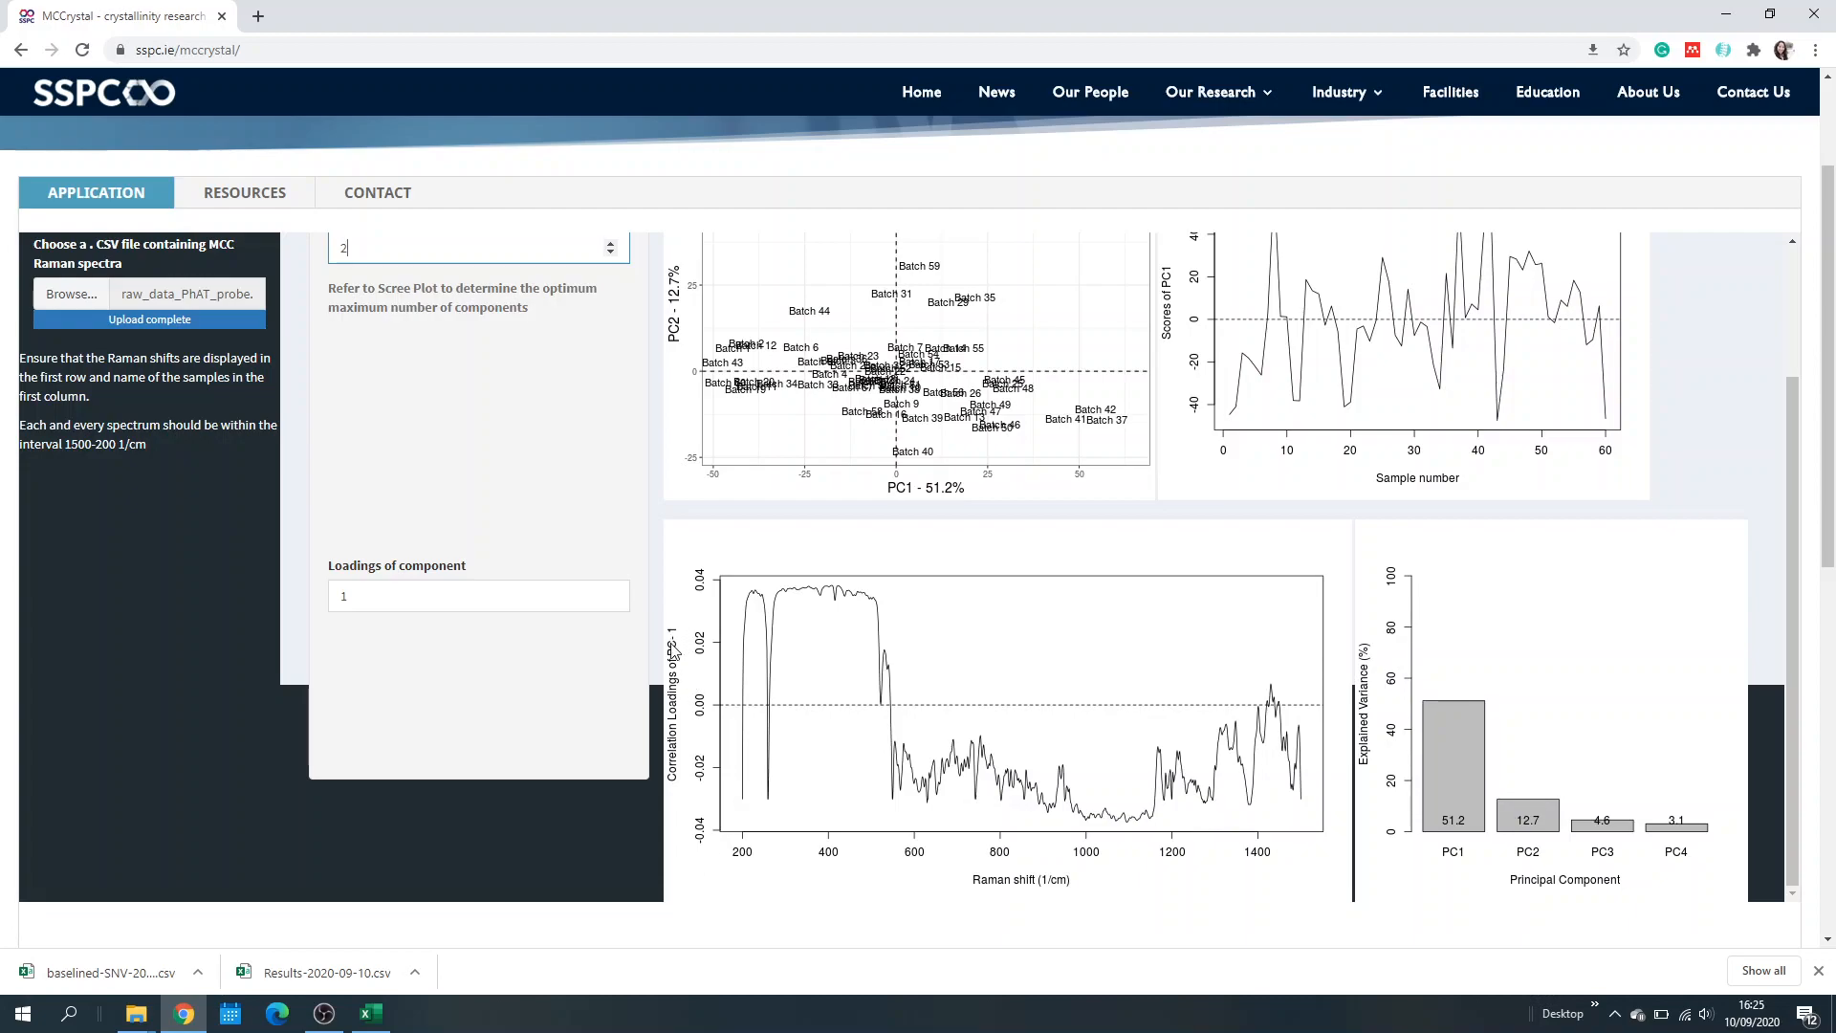
left_click(417, 601)
key("Up")
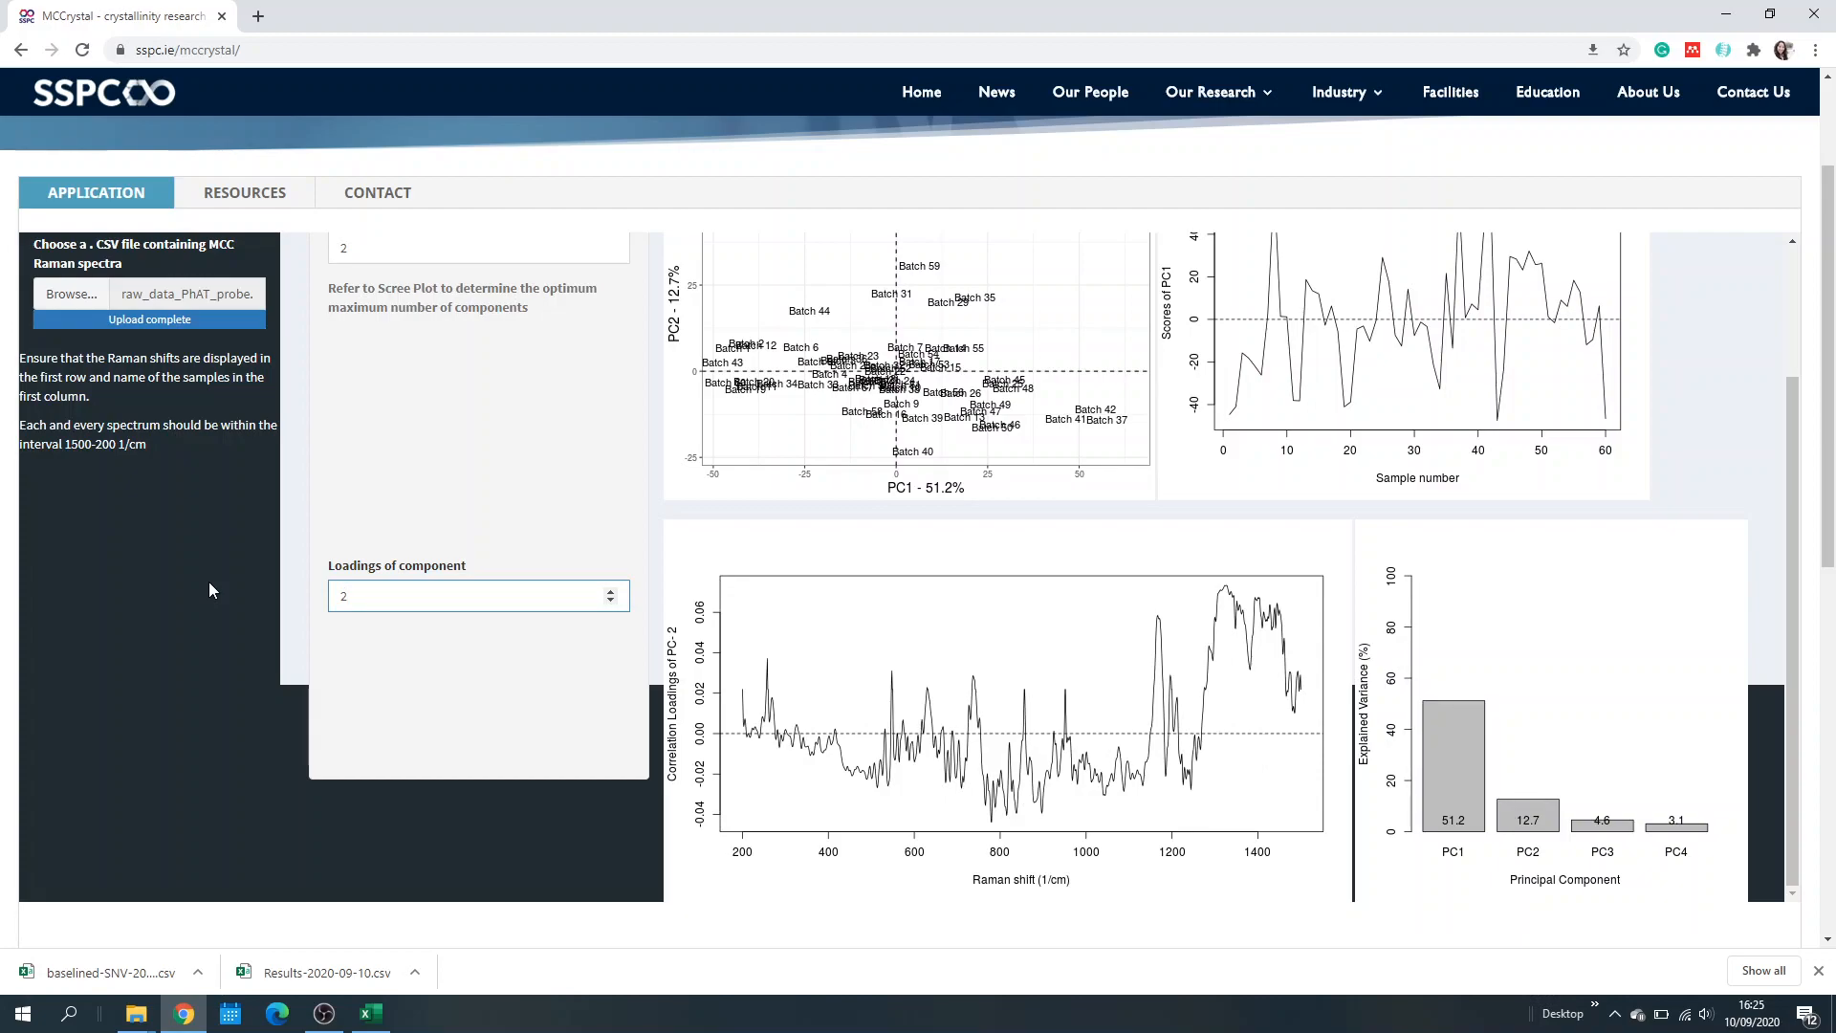
key("BackSpace")
type("1")
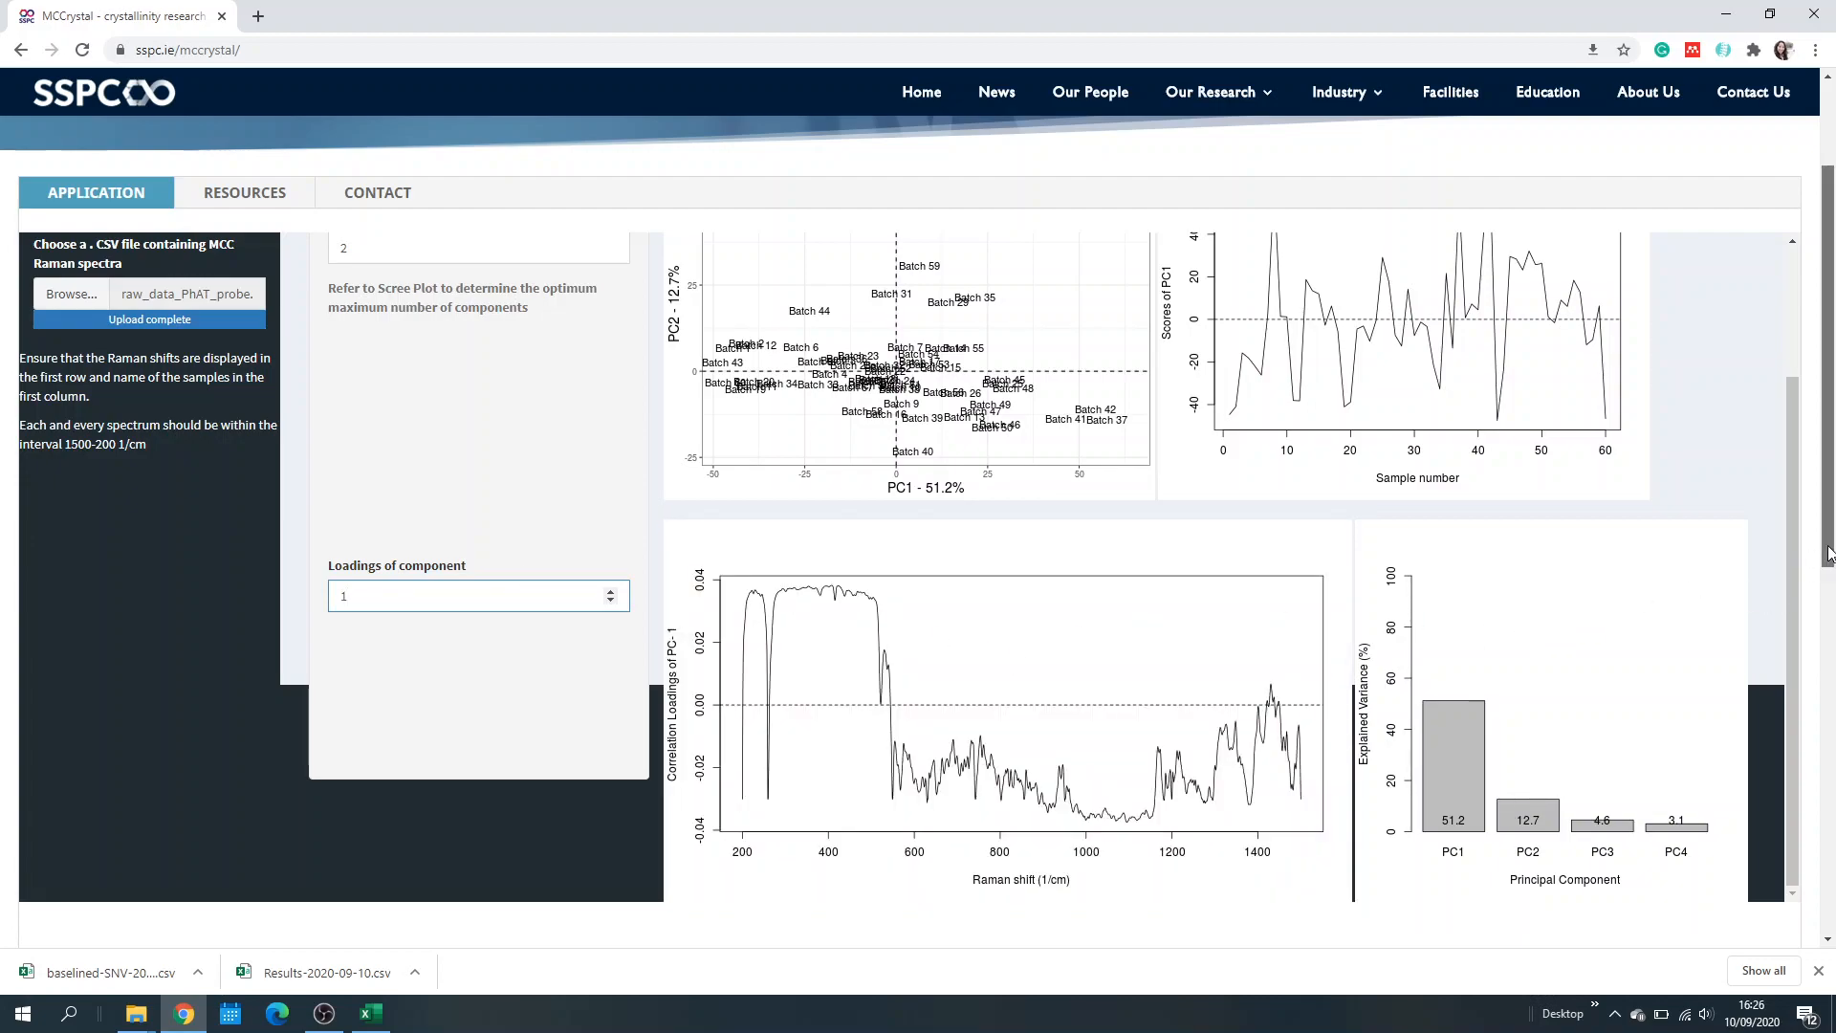
Step: Review the Partial Least Squares Regression summary statistics, and switch the probe type to MR probe and back to PhAT probe
left_click_drag(1829, 555, 1829, 553)
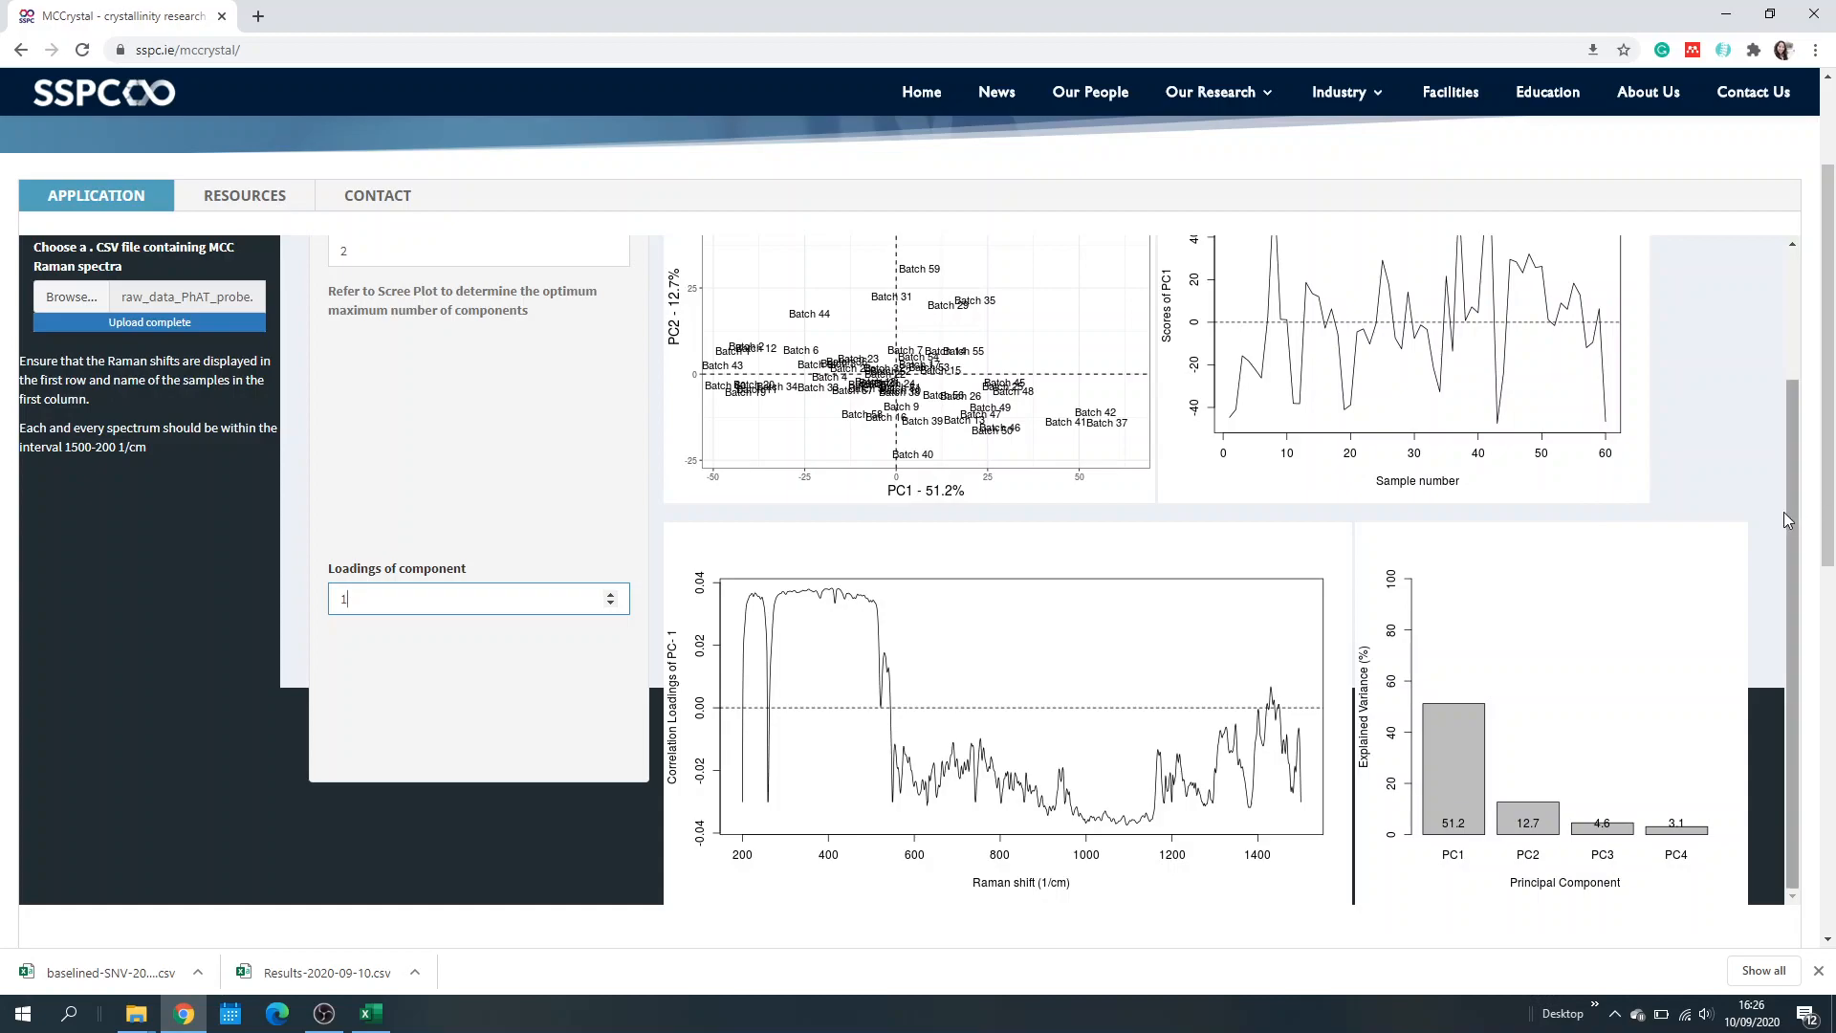
left_click_drag(1791, 522, 1770, 299)
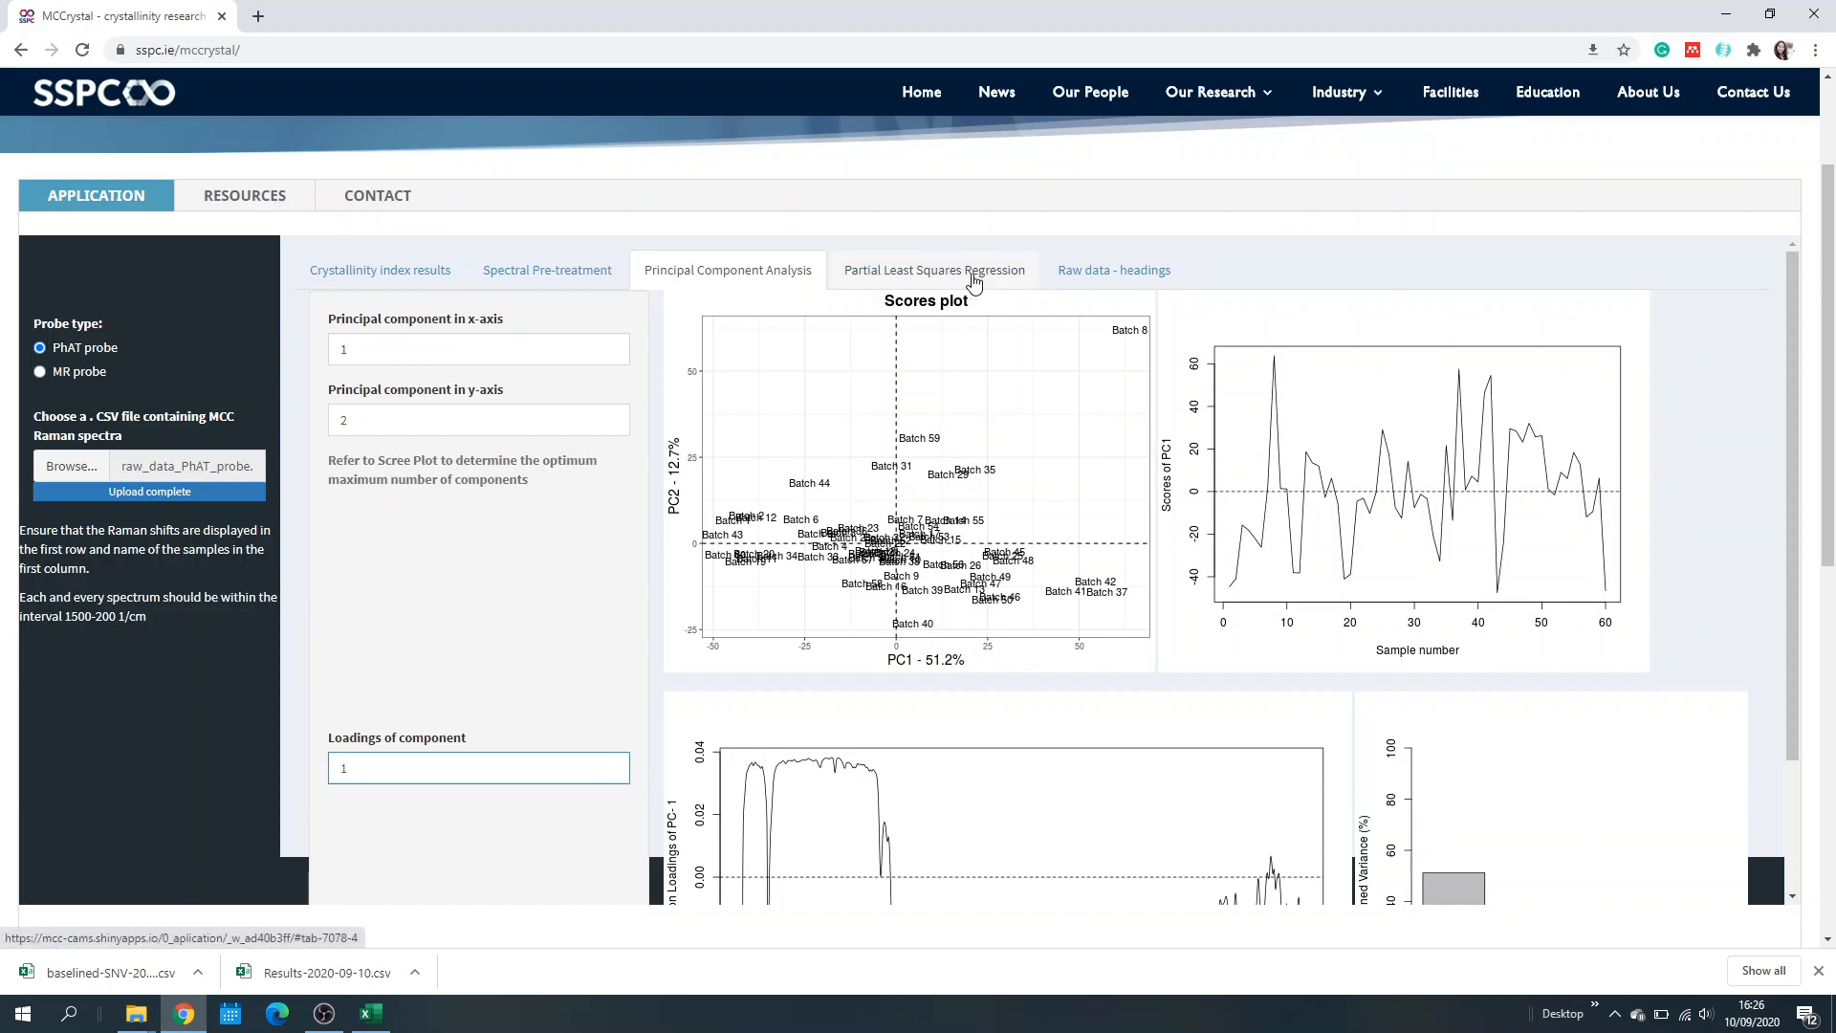
left_click(975, 278)
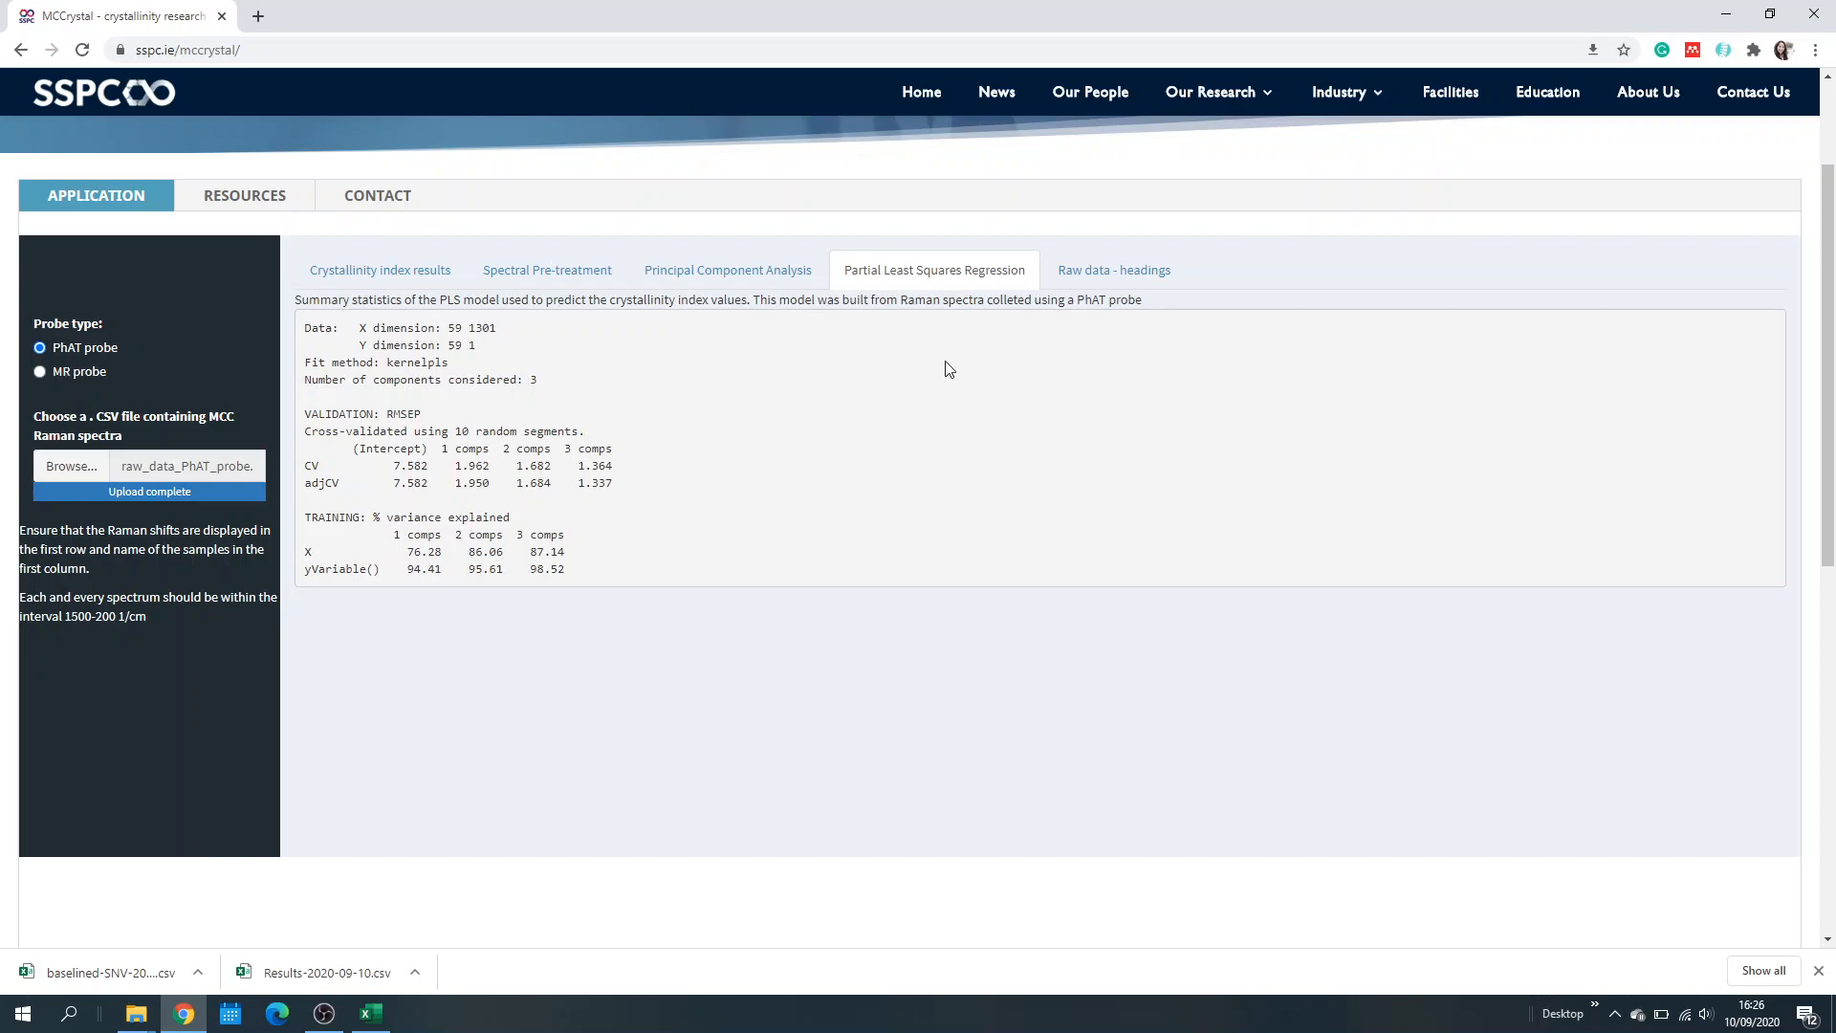
left_click_drag(1078, 303, 1151, 316)
left_click(83, 379)
left_click(93, 348)
Step: Check the number of observations and variables and the Raman shift column headings under Raw data - headings
left_click(1134, 264)
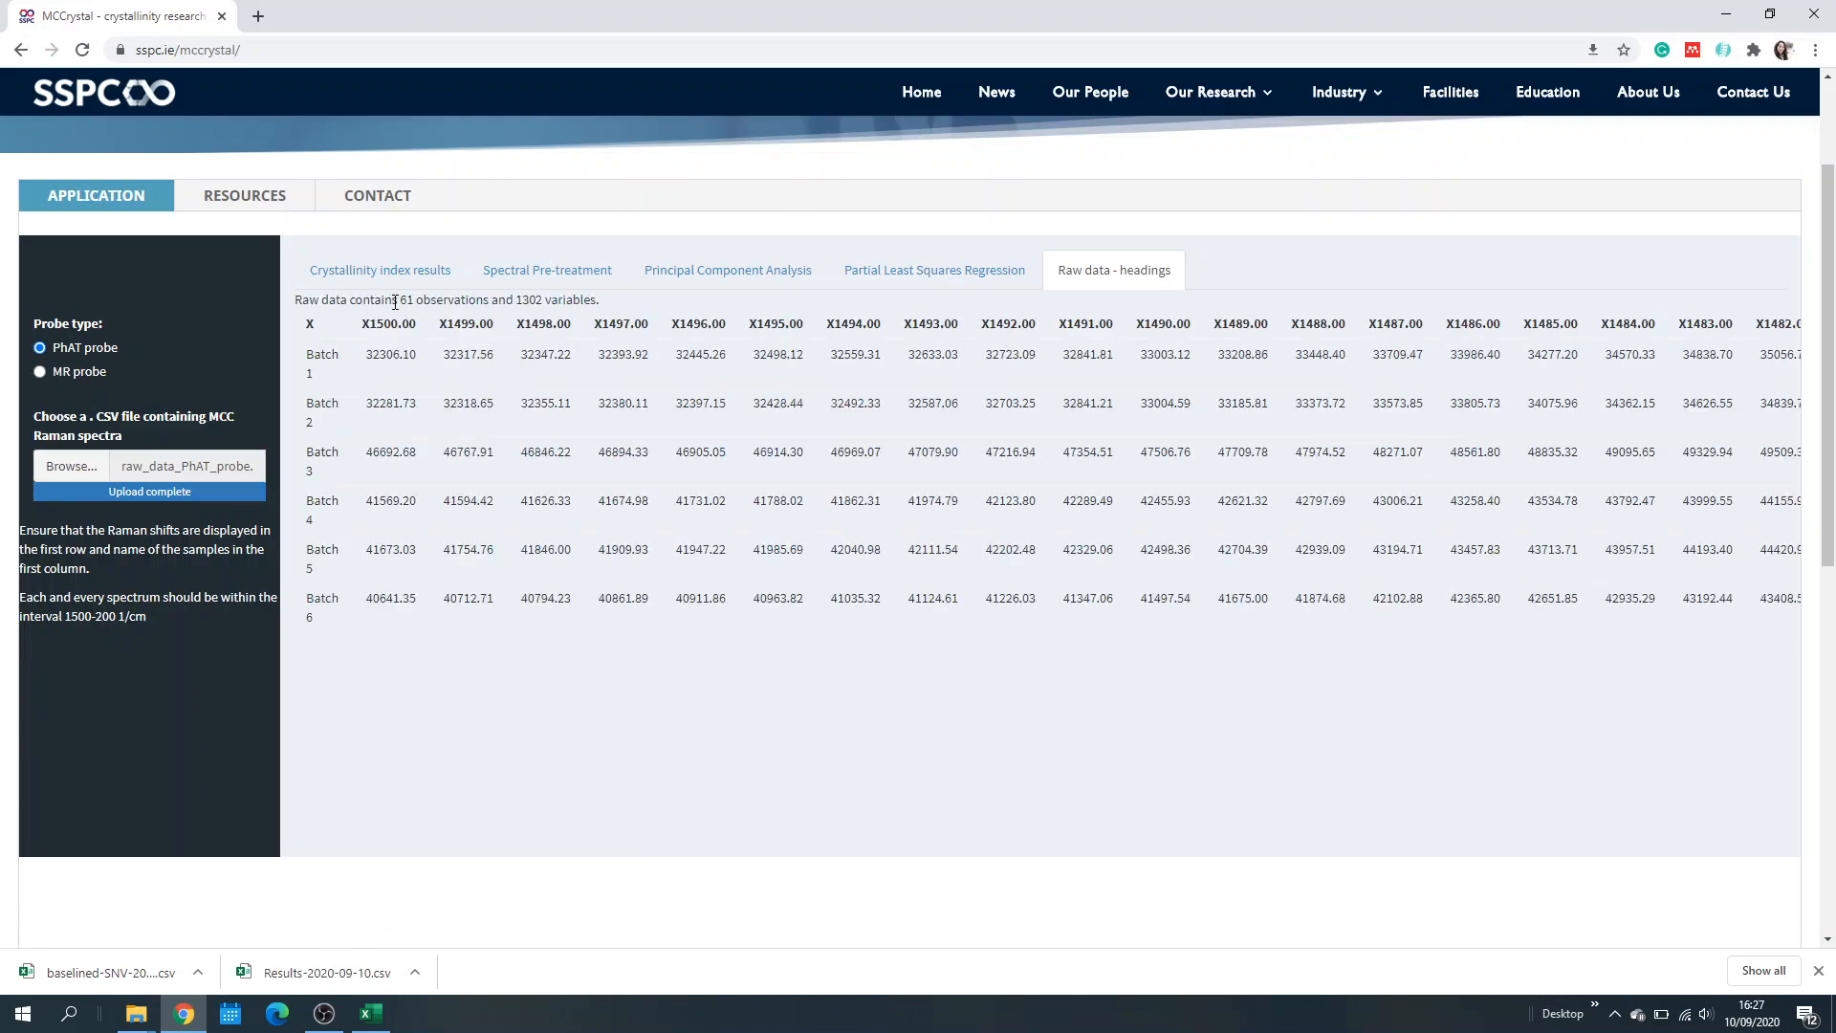
left_click_drag(403, 298, 610, 311)
left_click(616, 371)
left_click_drag(372, 323, 418, 326)
left_click(336, 362)
Step: Return to the crystallinity index results and open the Resources section of the MCCrystal page
left_click(368, 275)
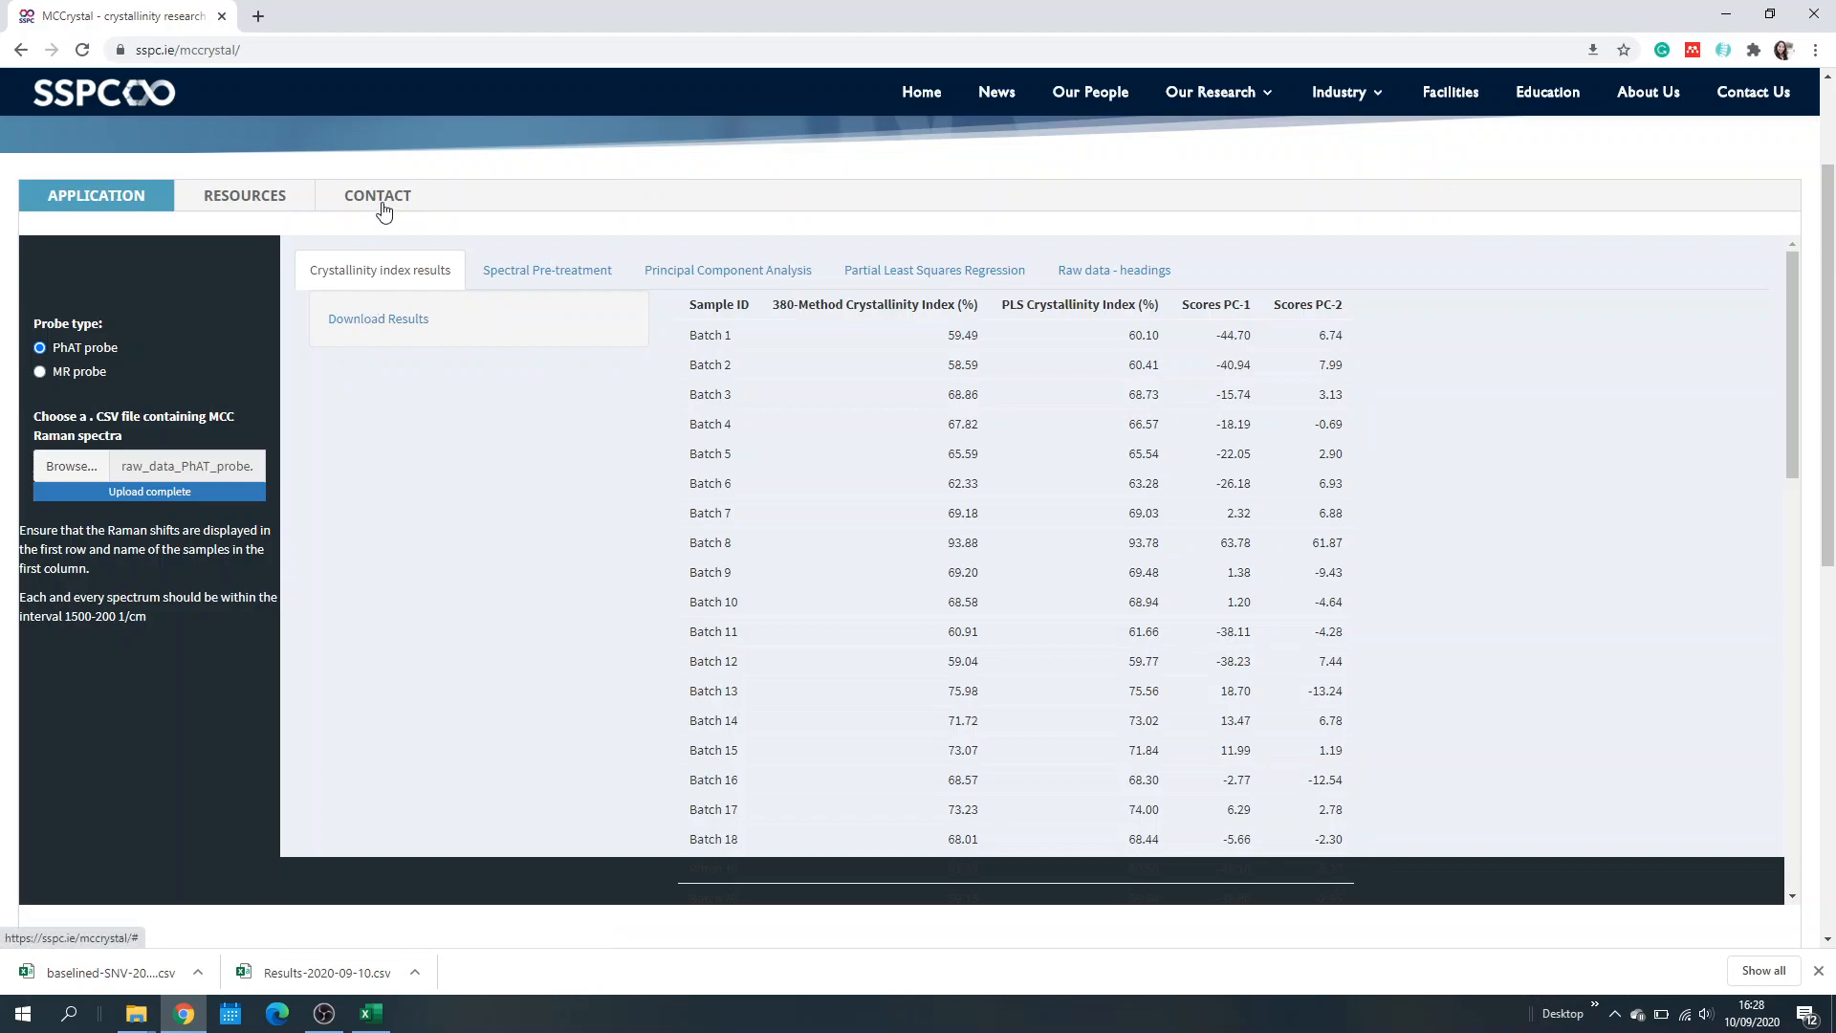
left_click(270, 211)
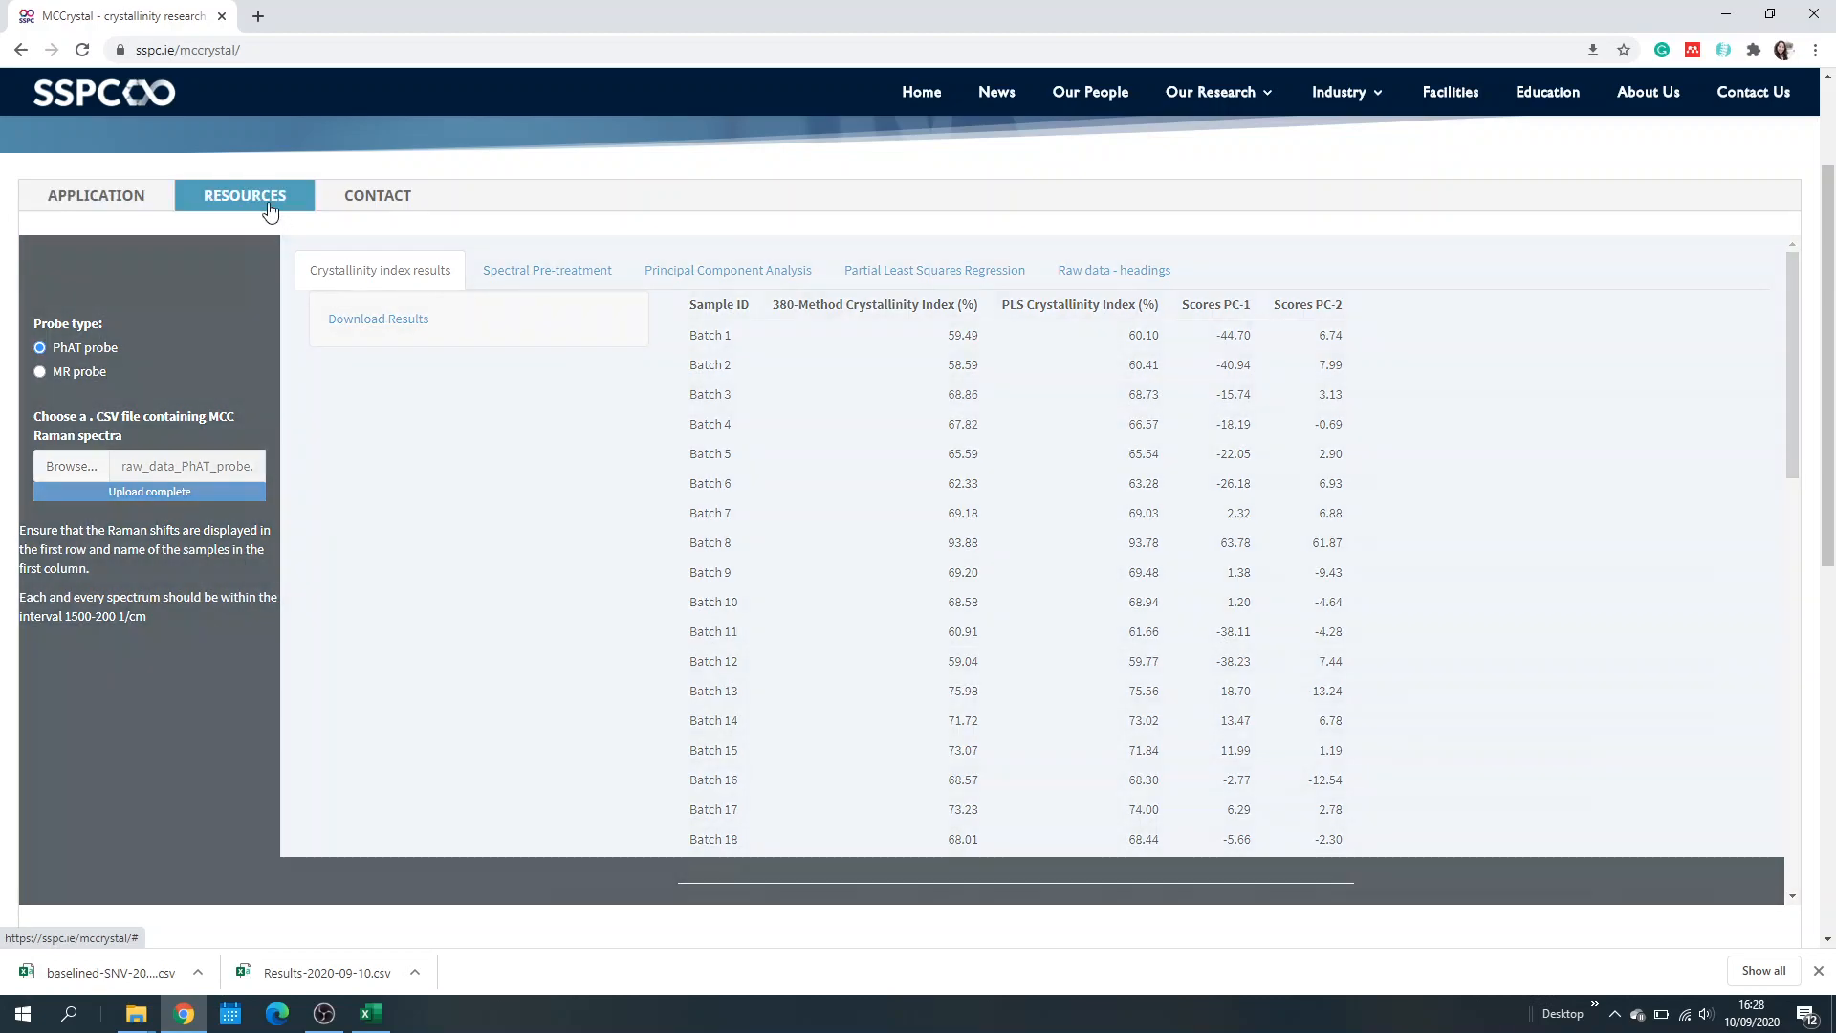